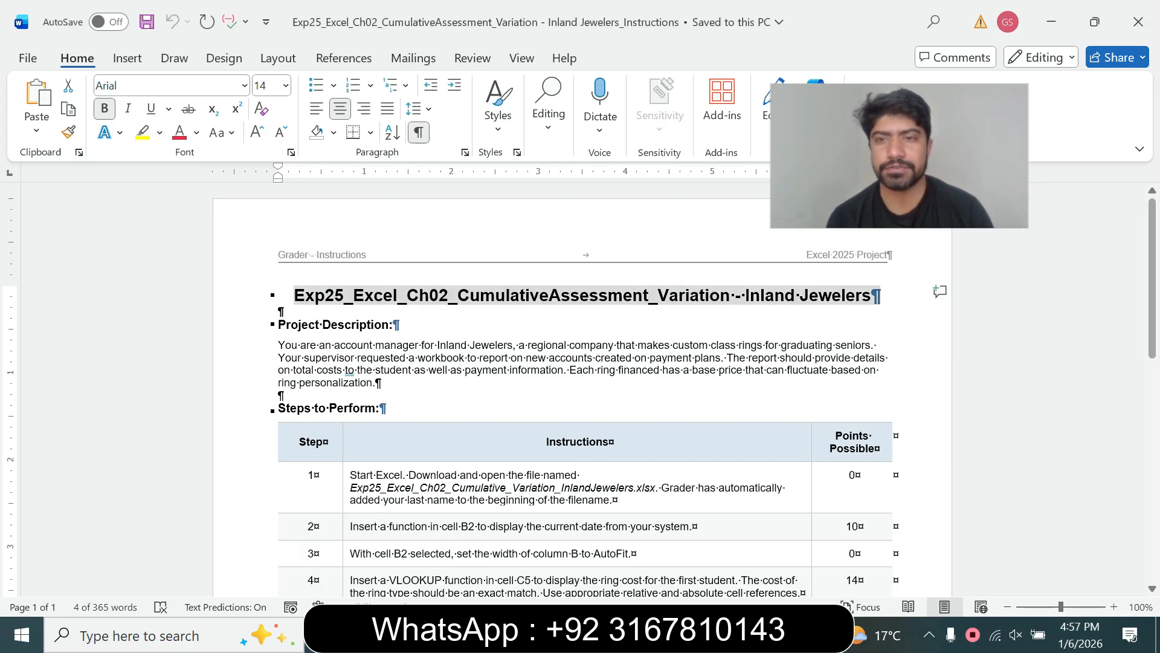
- Bring the Word instructions document to the front and scroll through its steps
{"action": "left_click", "coordinate": [872, 296]}
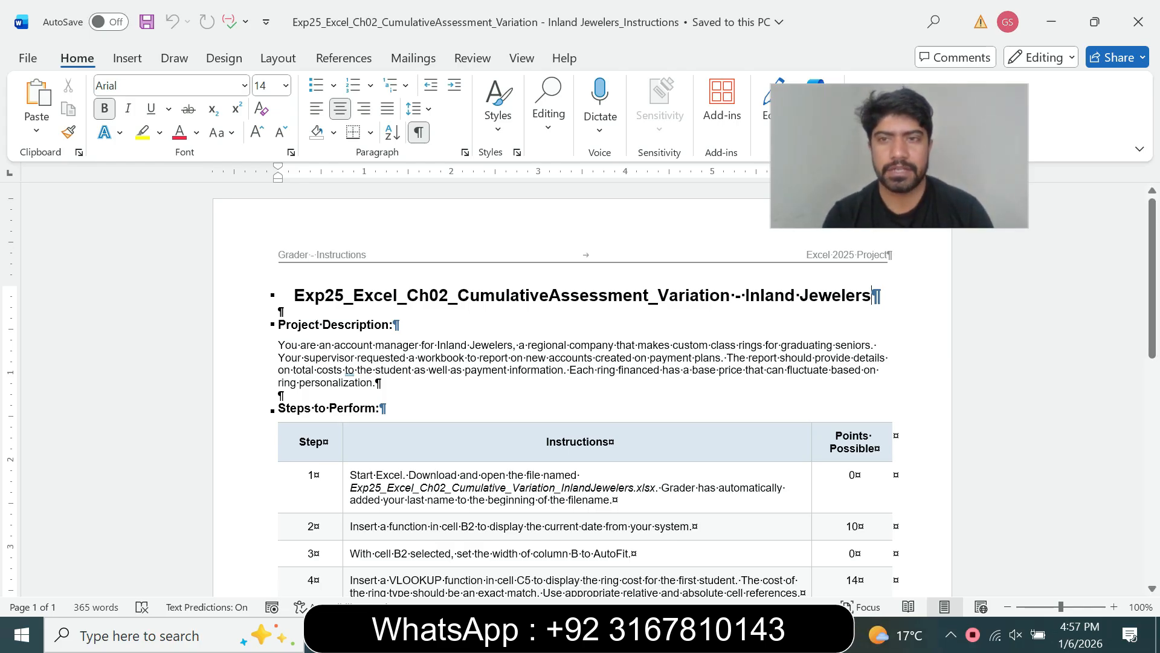
{"action": "left_click", "coordinate": [281, 311]}
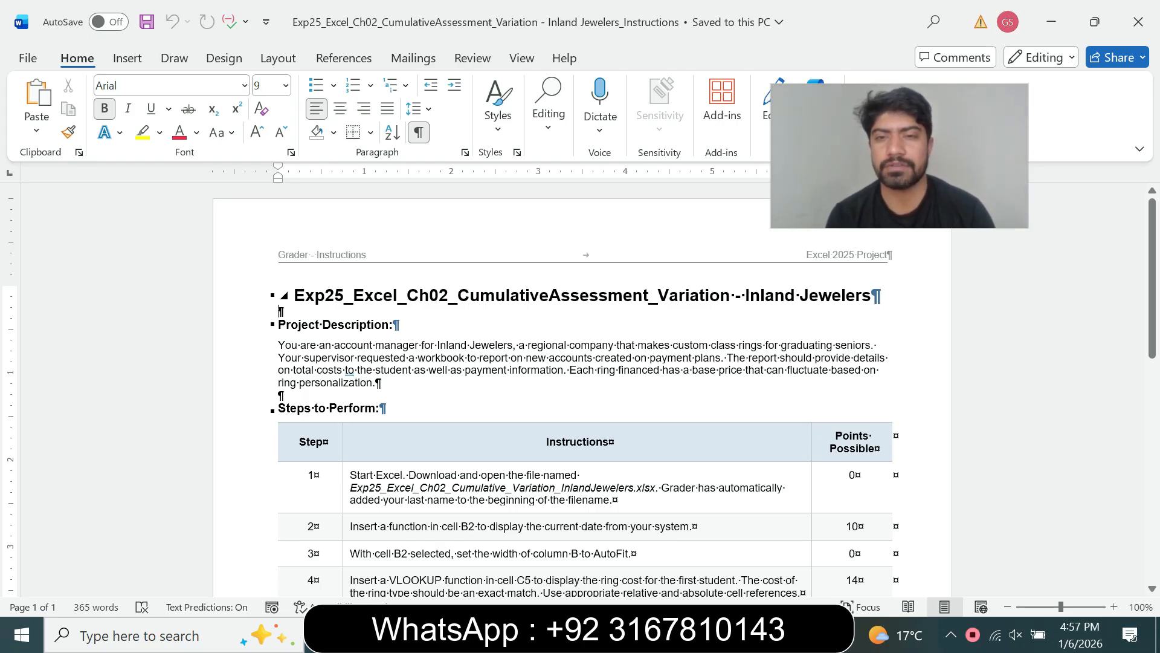
{"action": "left_click", "coordinate": [679, 295]}
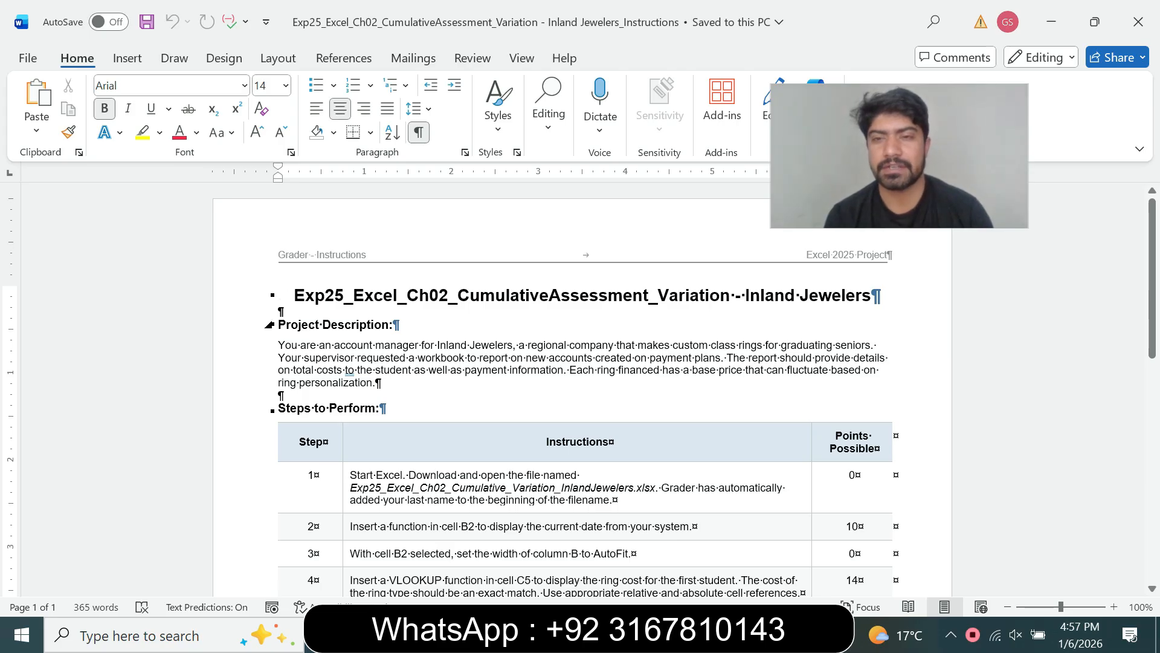
{"action": "left_click", "coordinate": [878, 345]}
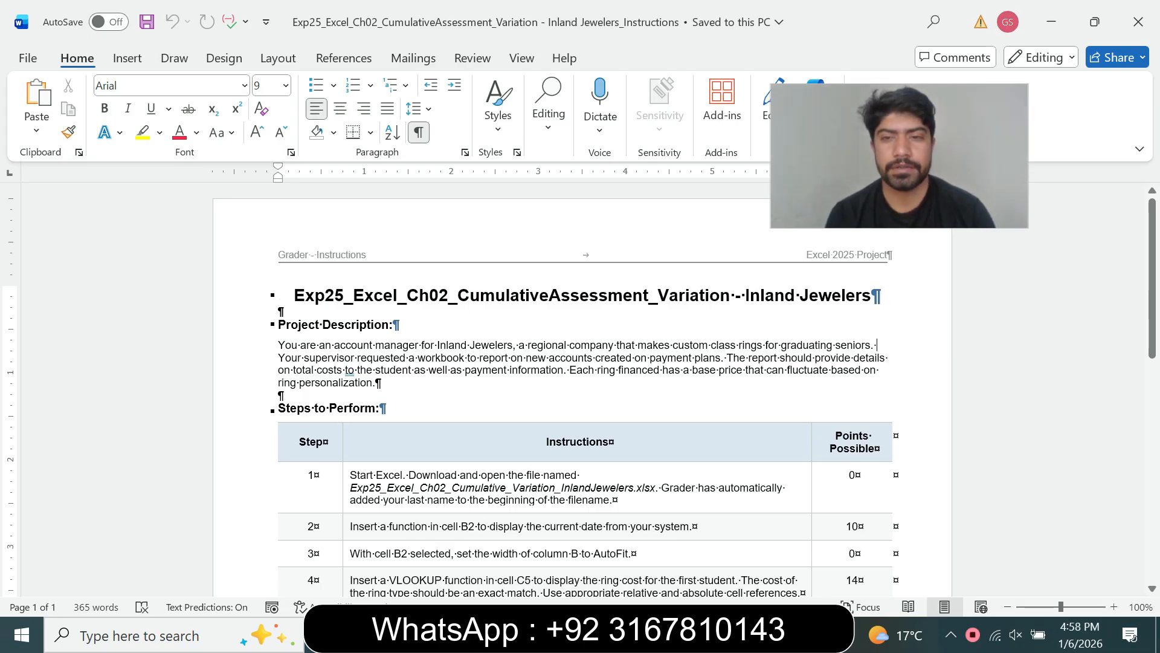
{"action": "scroll", "coordinate": [581, 393], "scroll_direction": "down", "scroll_amount": 1}
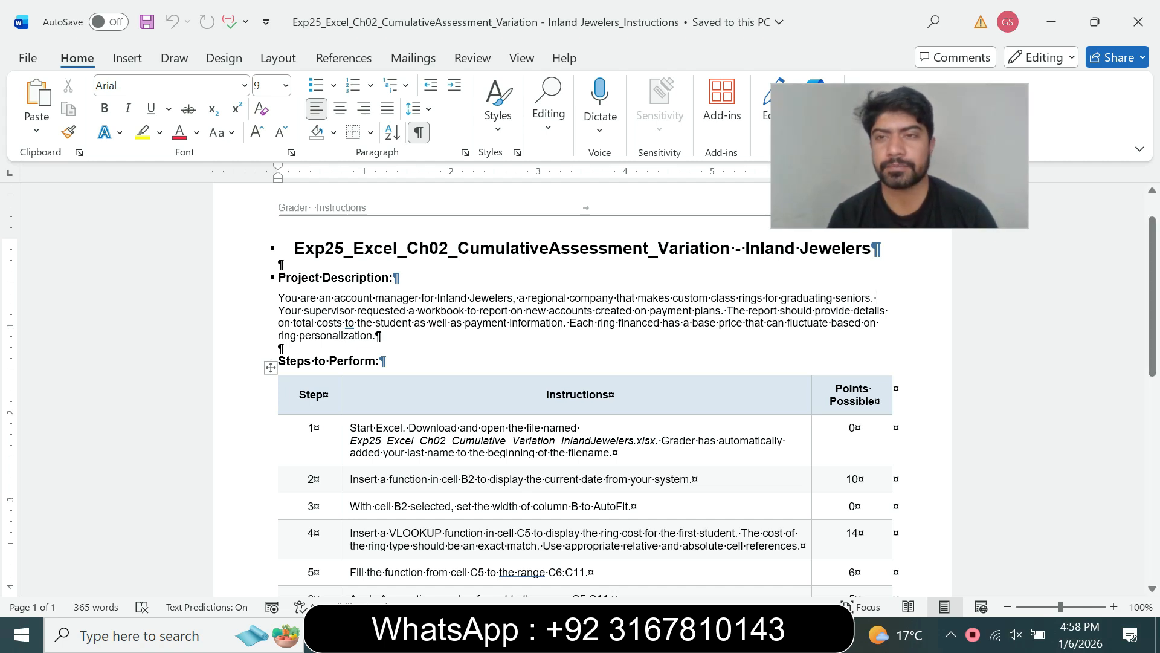
{"action": "scroll", "coordinate": [1152, 339], "scroll_direction": "down", "scroll_amount": 5}
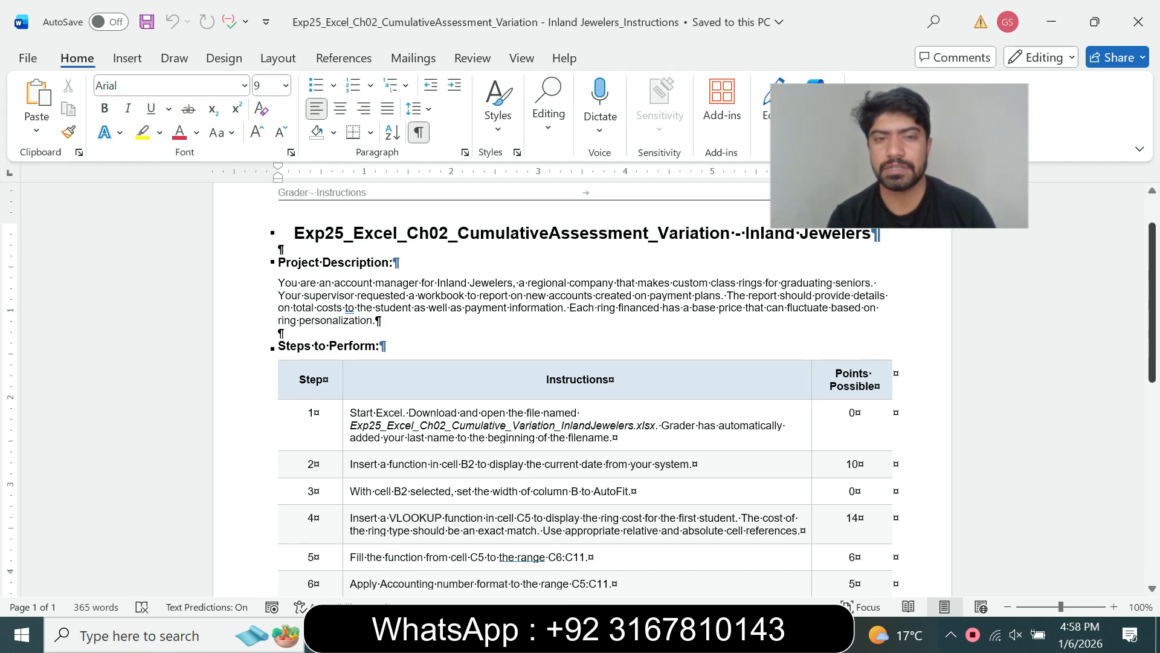
{"action": "scroll", "coordinate": [1152, 393], "scroll_direction": "down", "scroll_amount": 7}
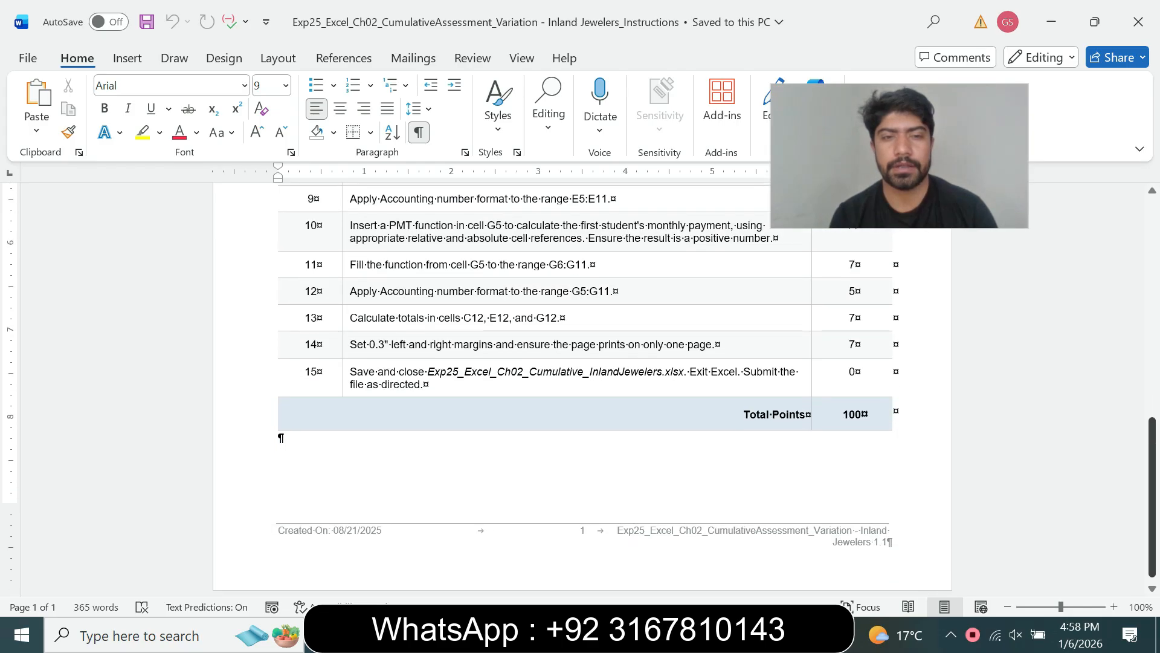
{"action": "scroll", "coordinate": [1151, 393], "scroll_direction": "up", "scroll_amount": 6}
{"action": "scroll", "coordinate": [582, 386], "scroll_direction": "up", "scroll_amount": 4}
{"action": "scroll", "coordinate": [583, 387], "scroll_direction": "down", "scroll_amount": 9}
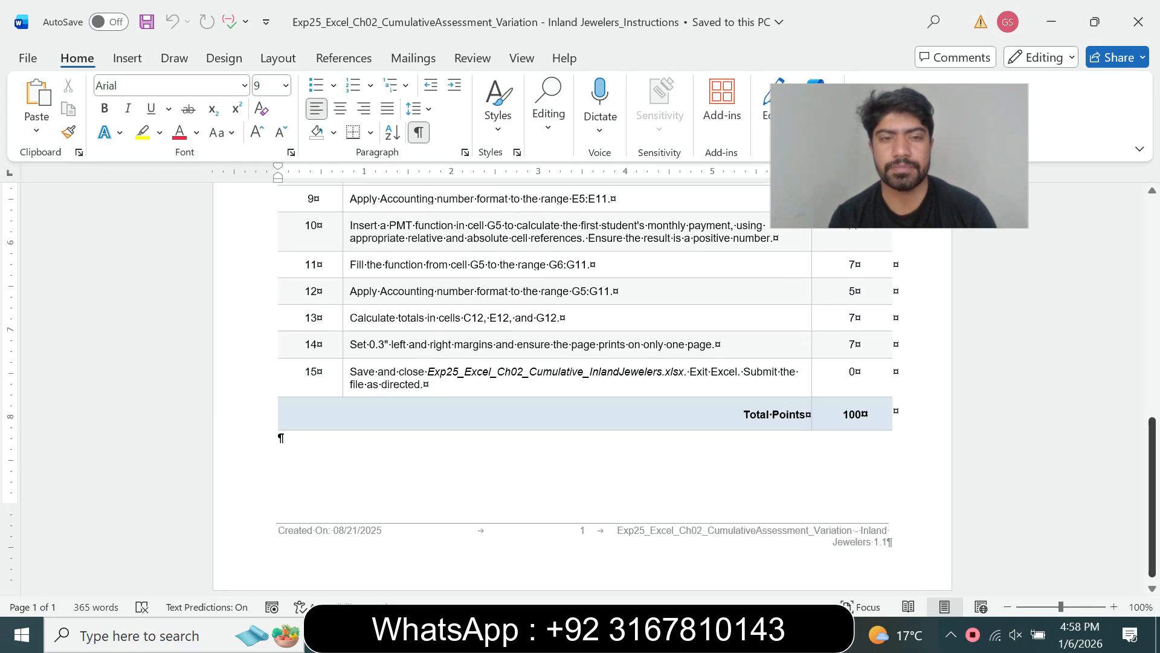
{"action": "scroll", "coordinate": [583, 386], "scroll_direction": "up", "scroll_amount": 9}
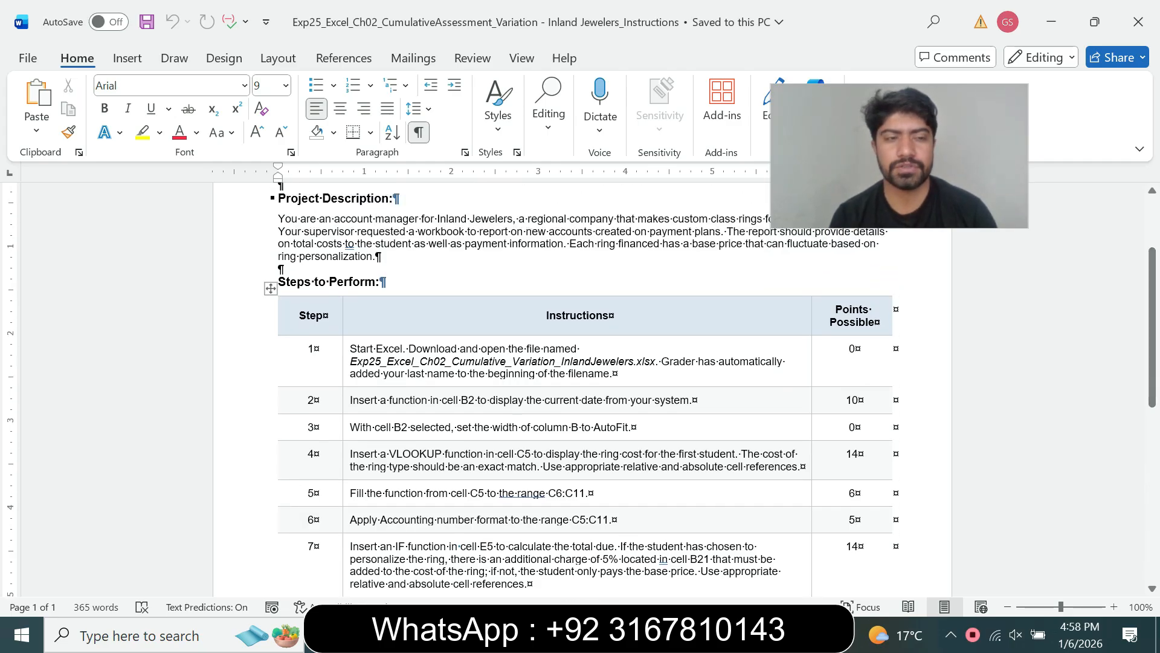
- Highlight the step 1 instruction in yellow, then switch to the Inland Jewelers workbook
{"action": "left_click", "coordinate": [346, 365]}
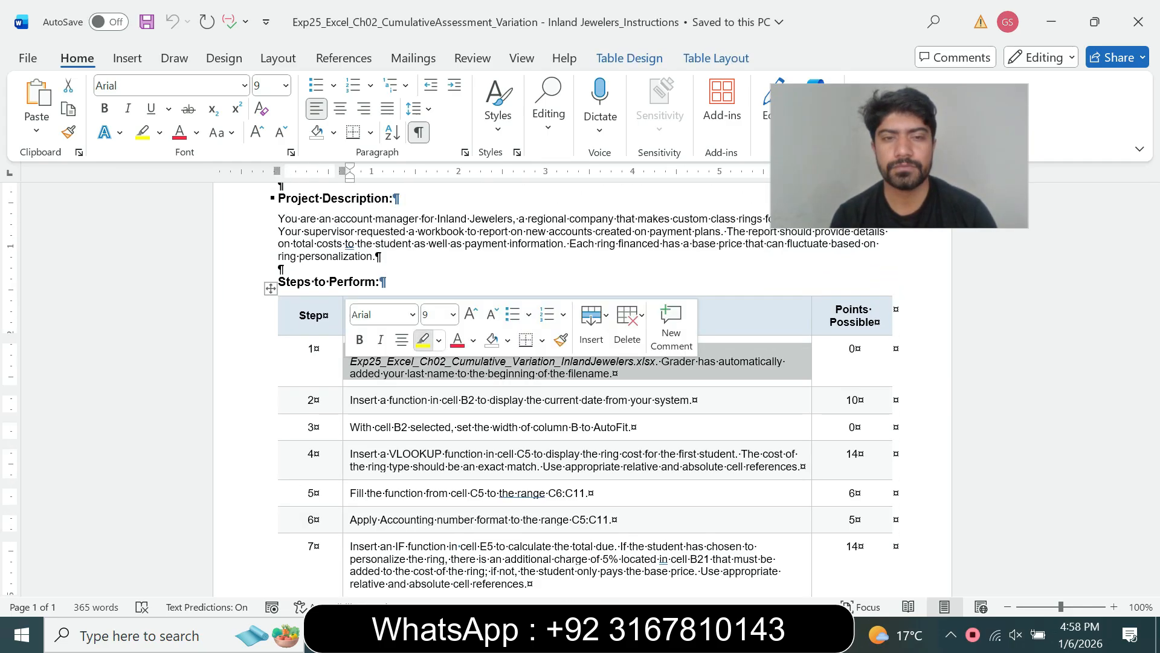
{"action": "left_click", "coordinate": [423, 339]}
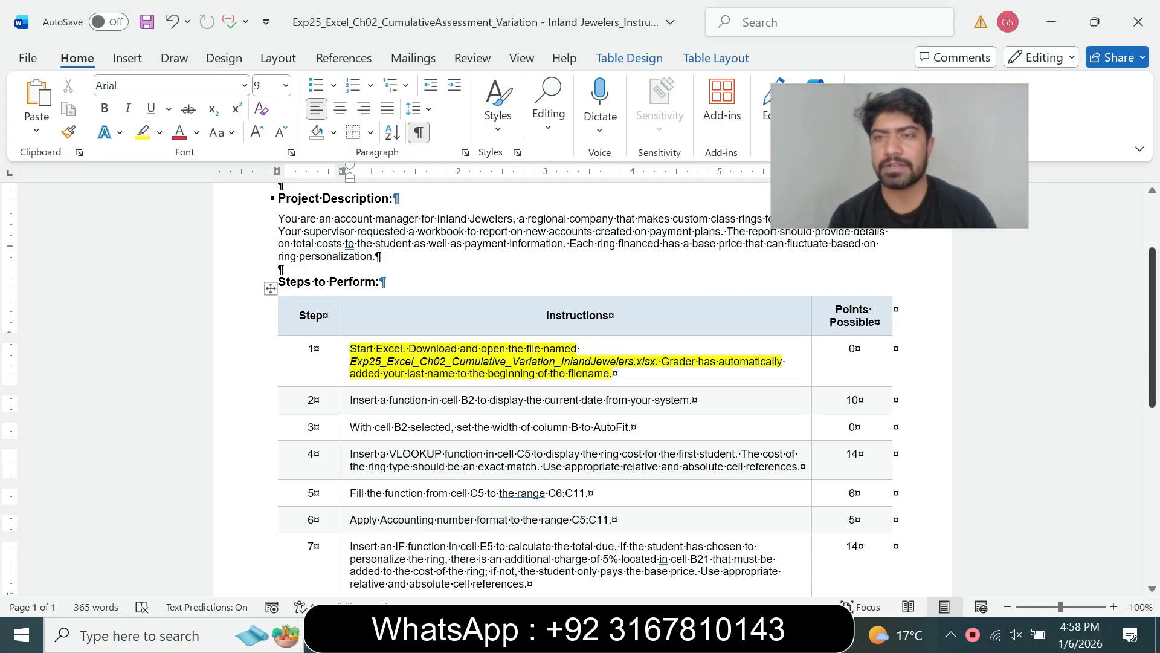
{"action": "scroll", "coordinate": [580, 386], "scroll_direction": "down", "scroll_amount": 1}
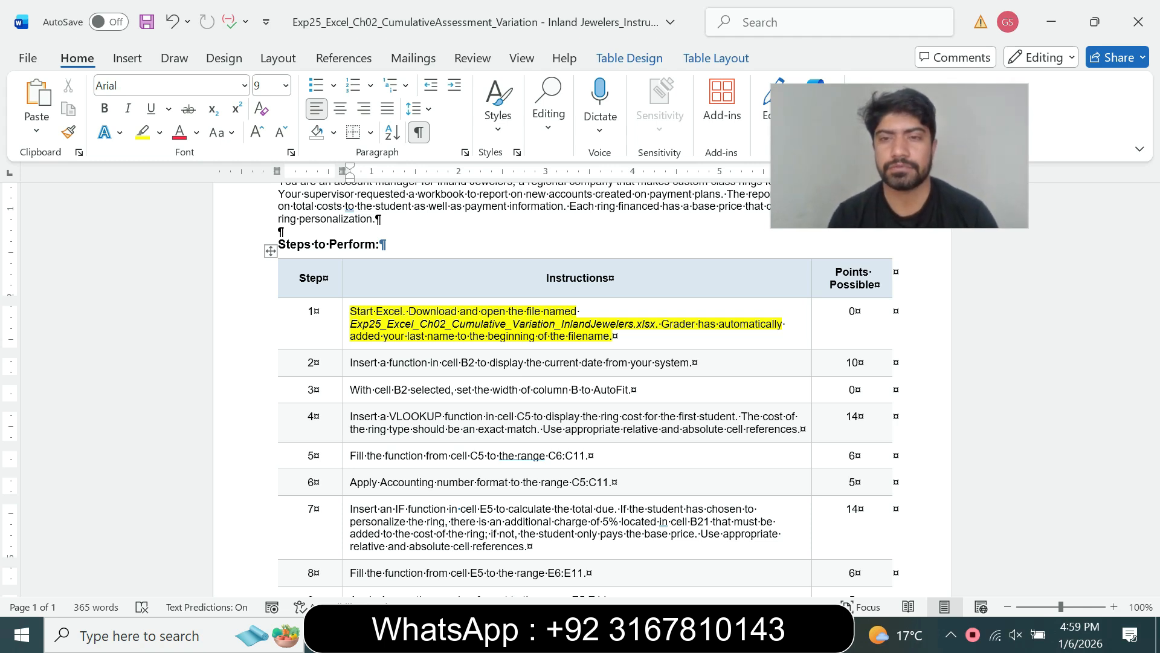
{"action": "left_click", "coordinate": [737, 635]}
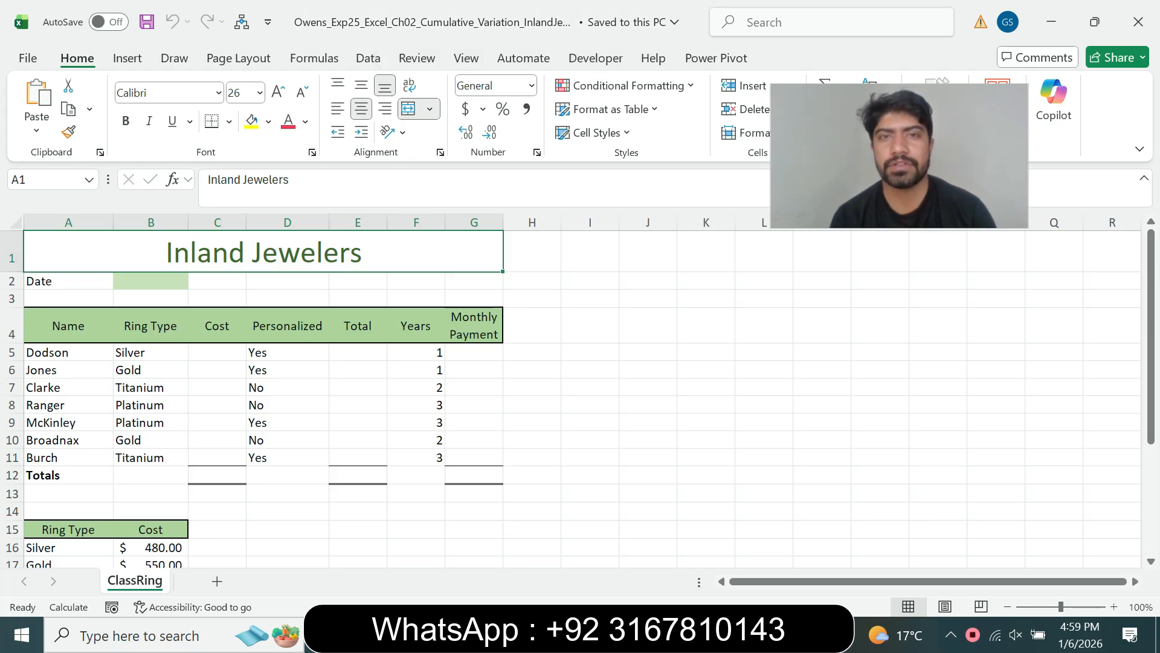
- Back in Word, remove the yellow highlight from the step 1 instruction
{"action": "key", "text": "alt+Tab"}
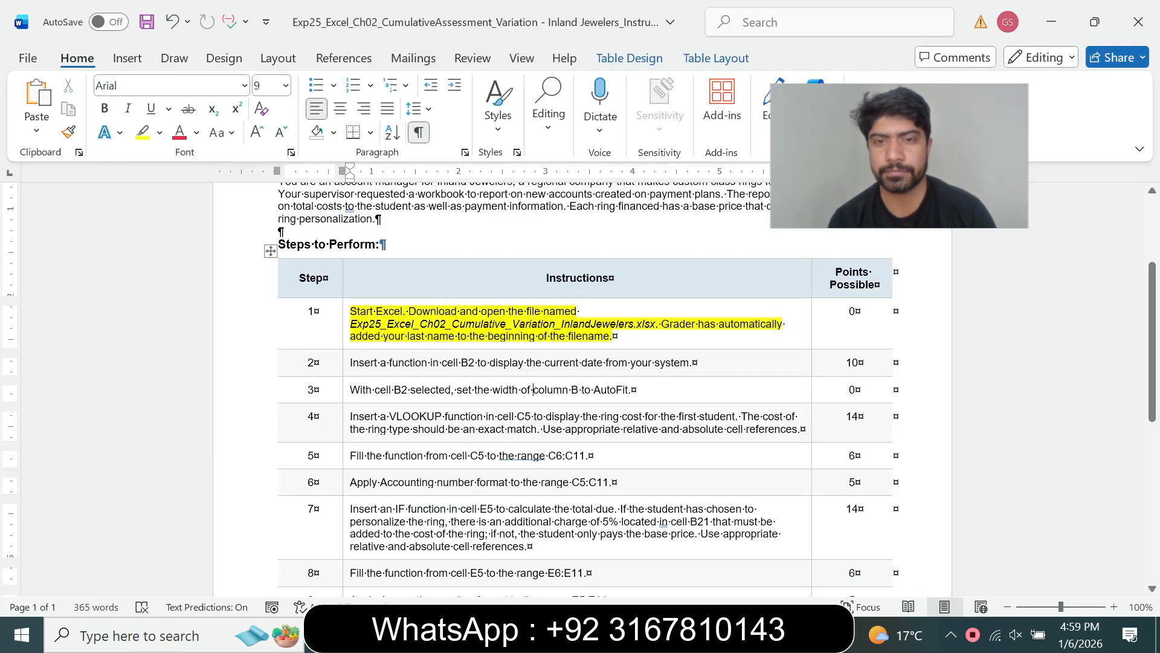
{"action": "left_click", "coordinate": [346, 334]}
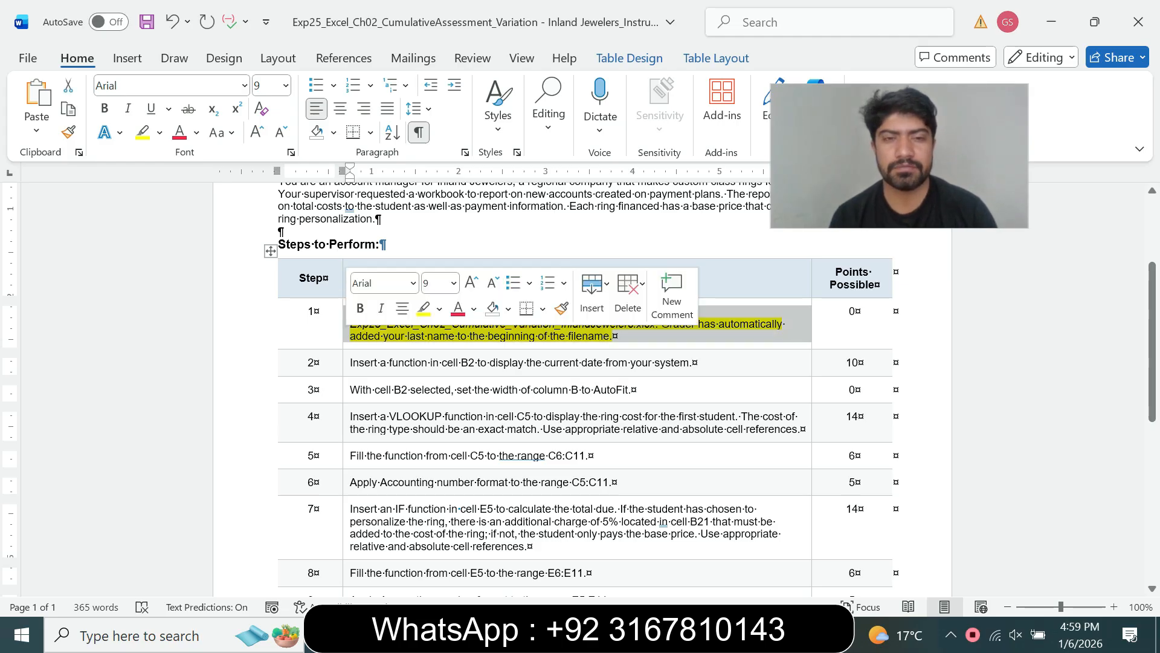
{"action": "left_click", "coordinate": [440, 309]}
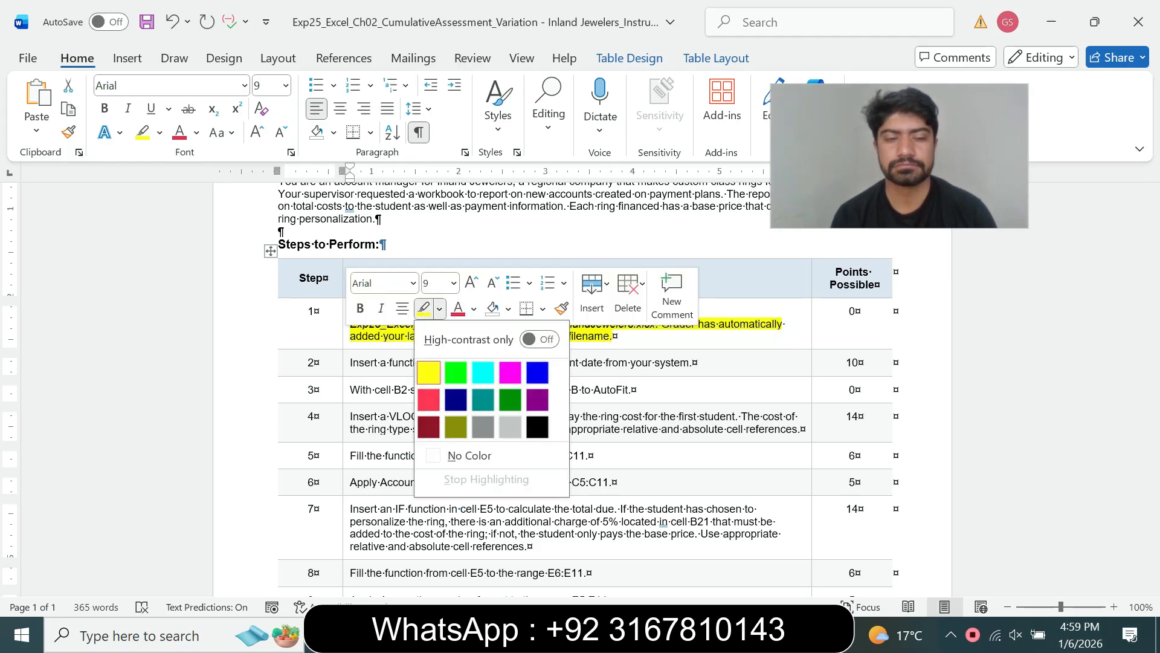
{"action": "left_click", "coordinate": [470, 455]}
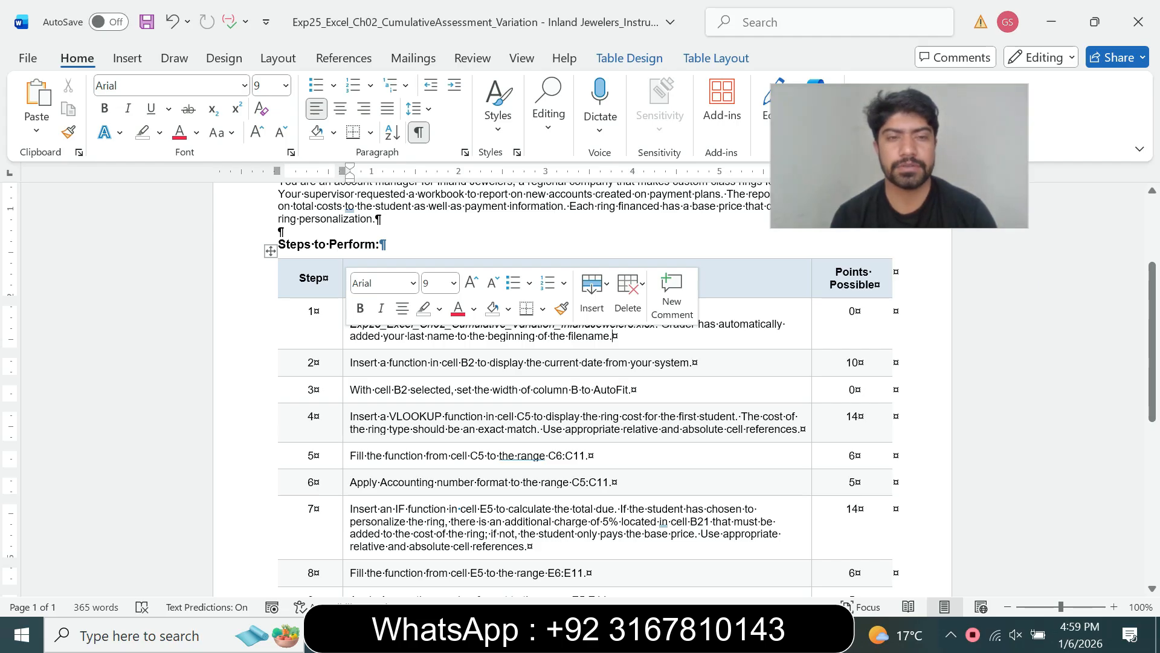
- Make the step 2 instruction 12 pt with a turquoise highlight
{"action": "left_click", "coordinate": [346, 362]}
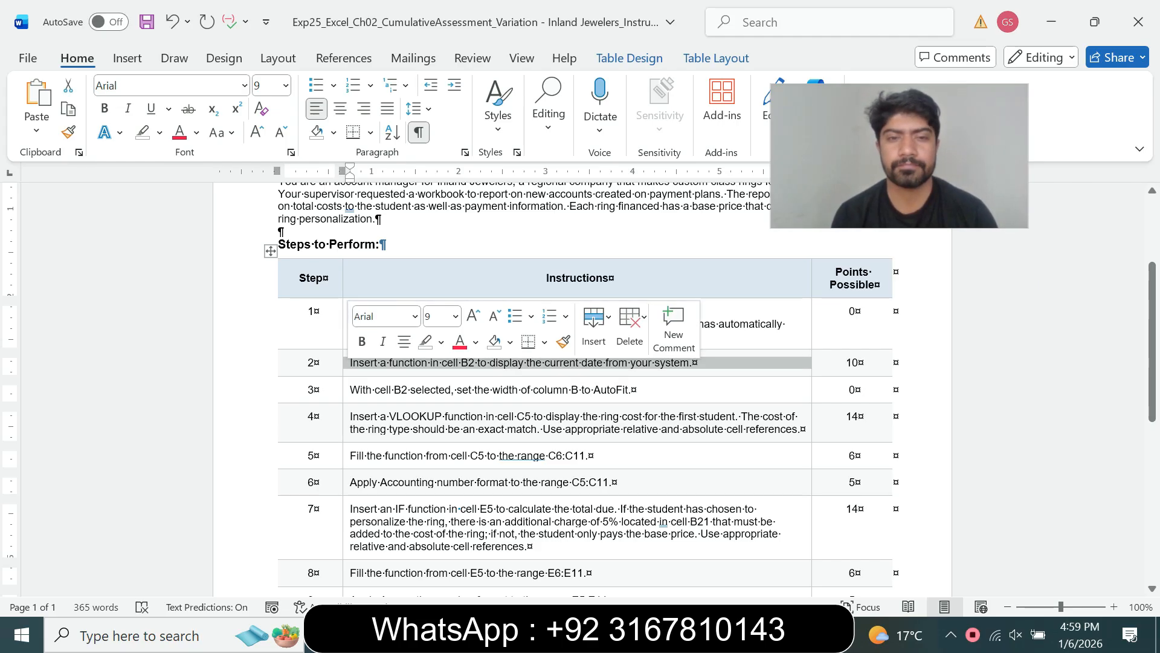
{"action": "left_click", "coordinate": [455, 316]}
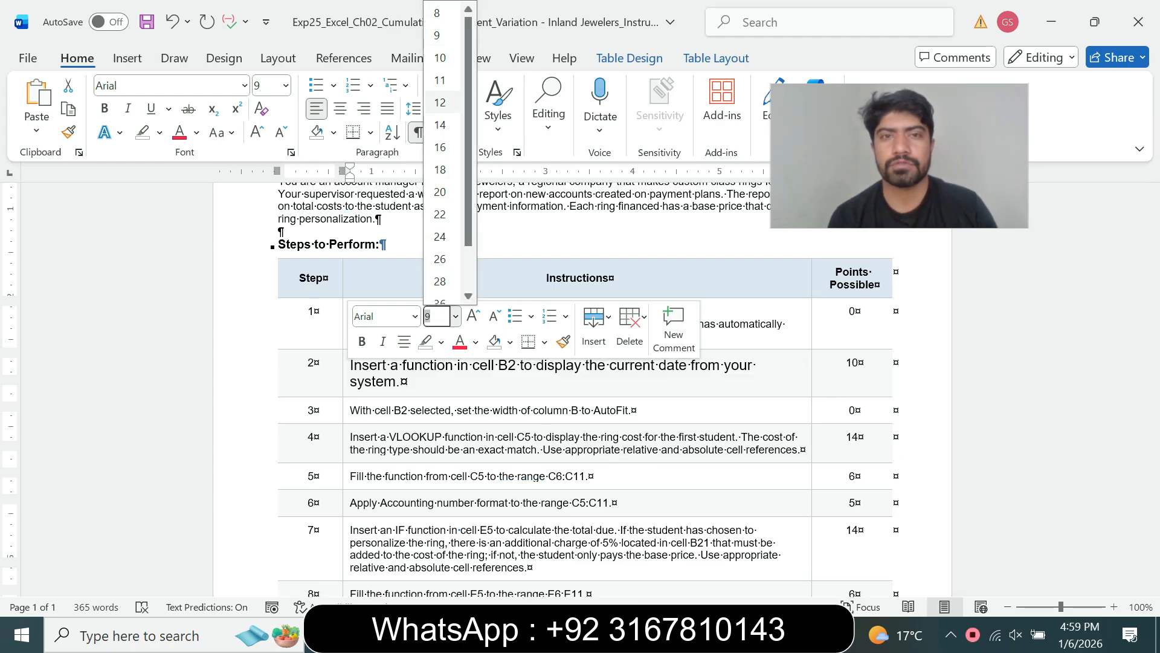
{"action": "left_click", "coordinate": [440, 102]}
{"action": "left_click", "coordinate": [160, 133]}
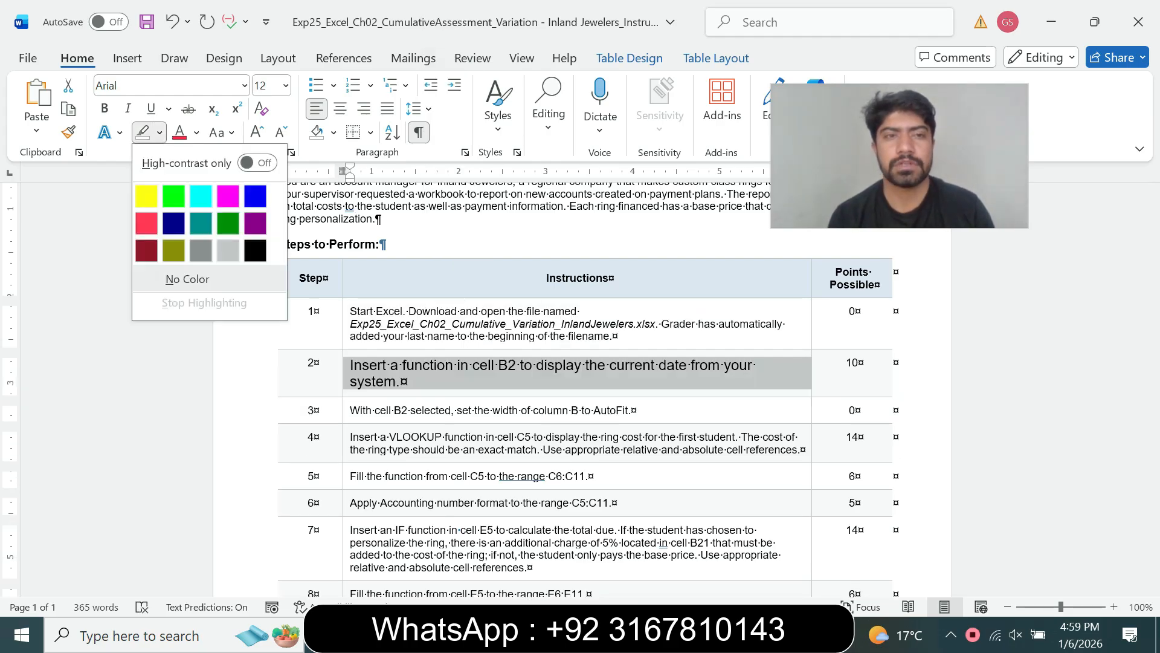
{"action": "left_click", "coordinate": [201, 197]}
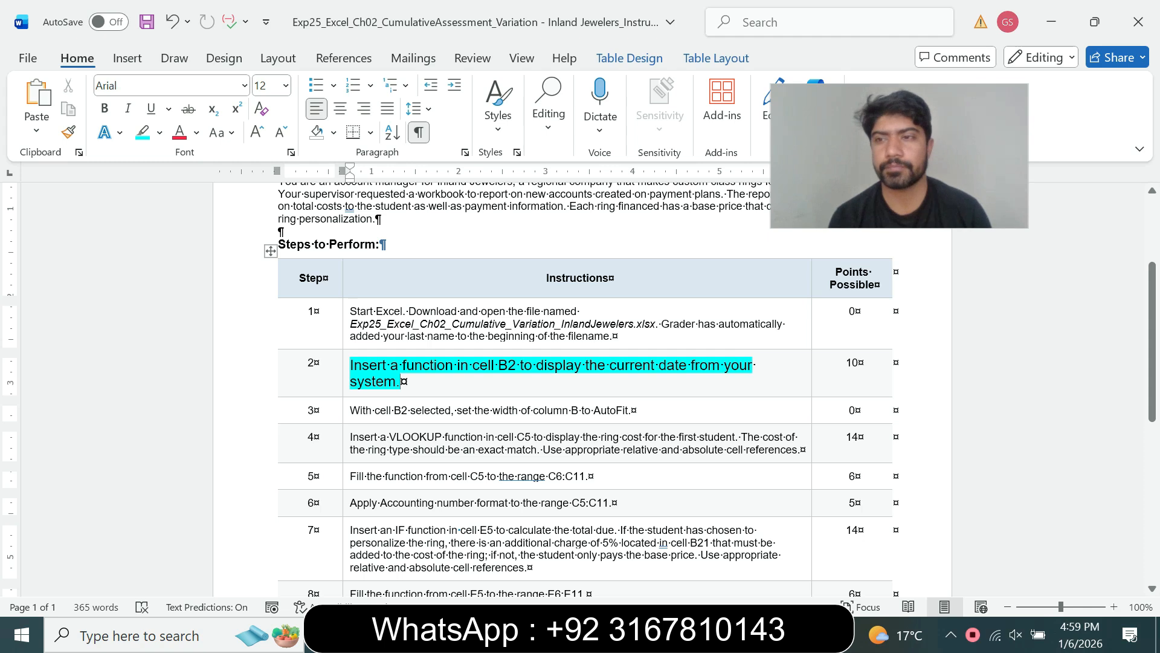
{"action": "scroll", "coordinate": [580, 387], "scroll_direction": "down", "scroll_amount": 1}
{"action": "scroll", "coordinate": [580, 387], "scroll_direction": "down", "scroll_amount": 1}
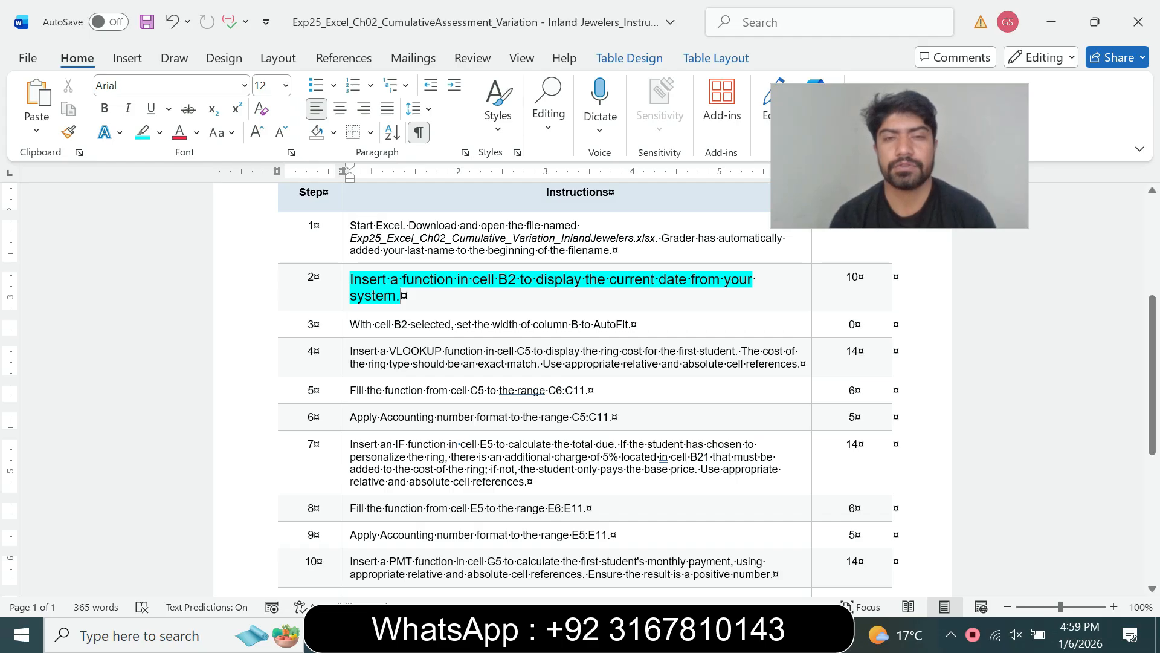
- Select cell B2 in the workbook while checking step 2's wording in Word
{"action": "key", "text": "alt+Tab"}
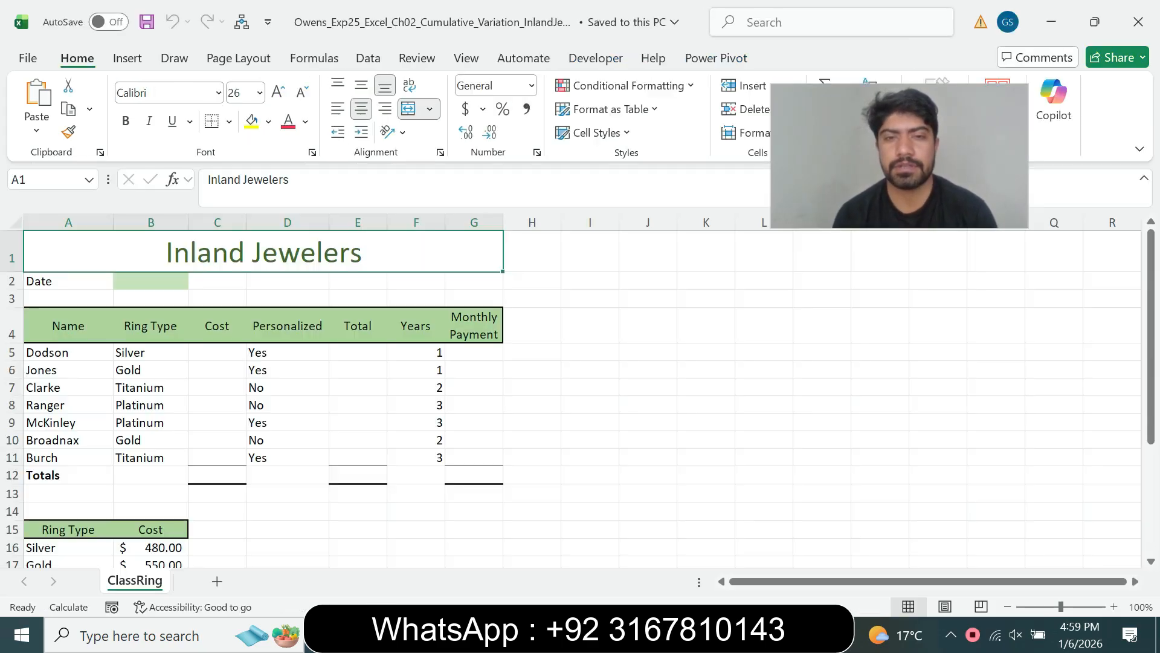
{"action": "left_click", "coordinate": [150, 281]}
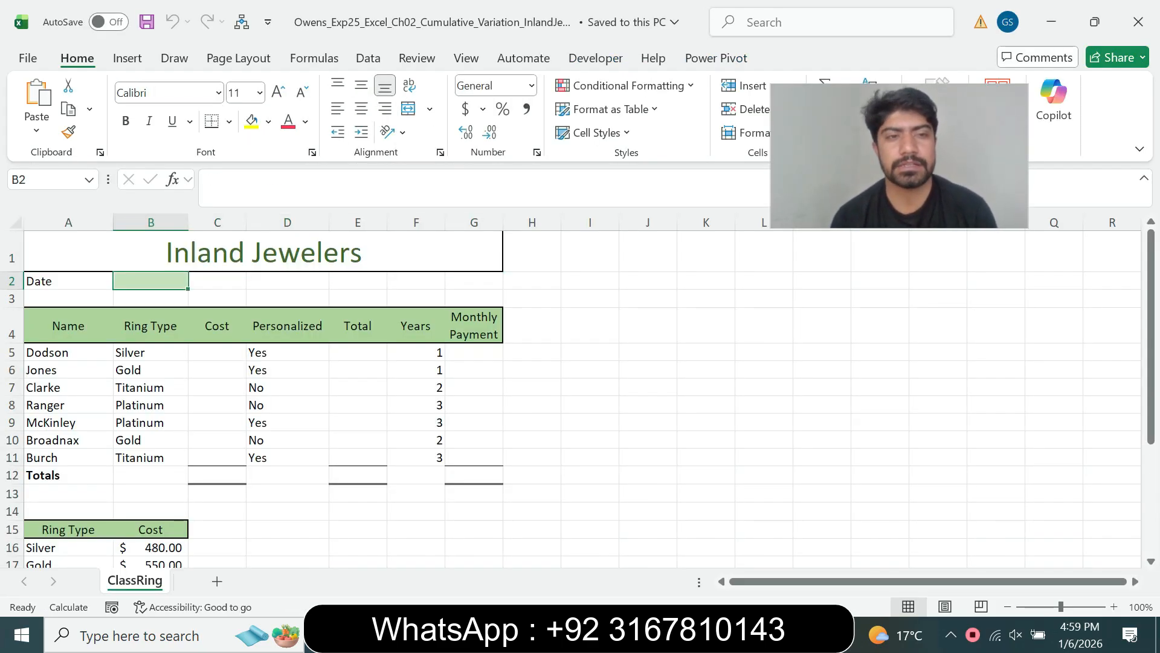
{"action": "left_click", "coordinate": [590, 547]}
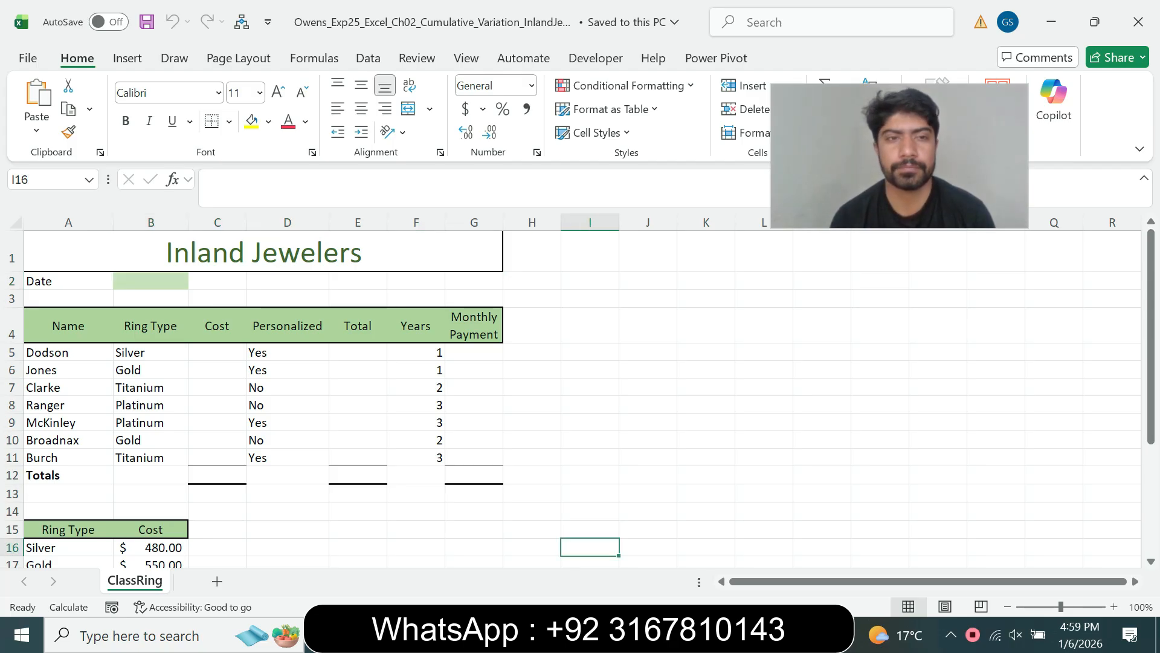
{"action": "left_click", "coordinate": [150, 281]}
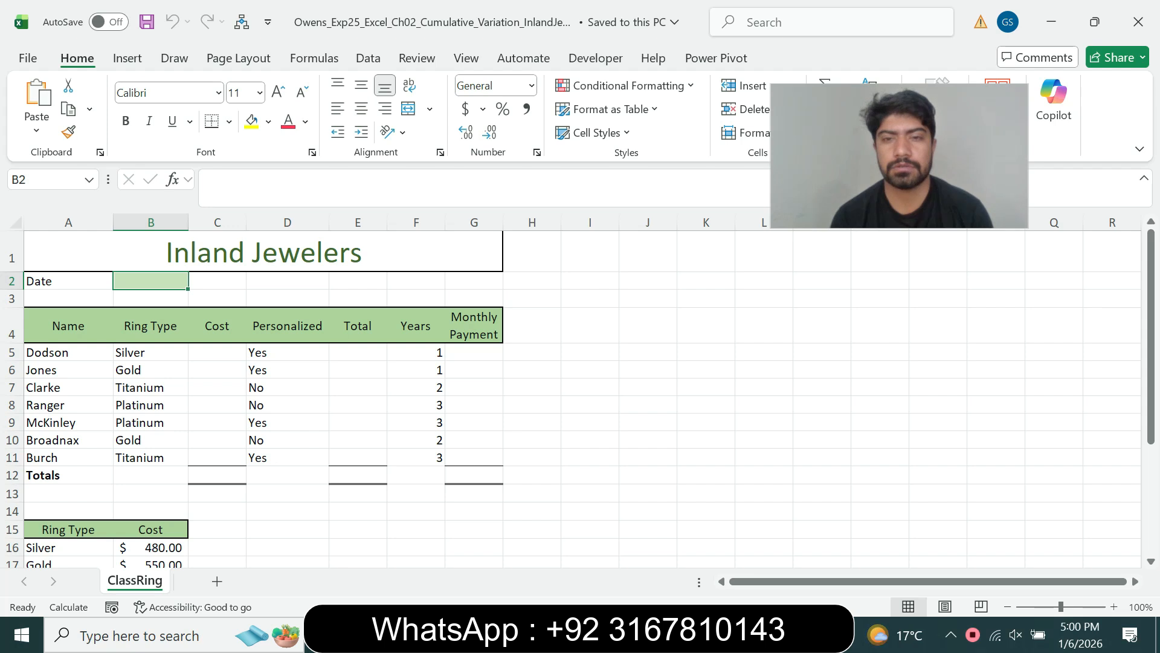
{"action": "key", "text": "alt+Tab"}
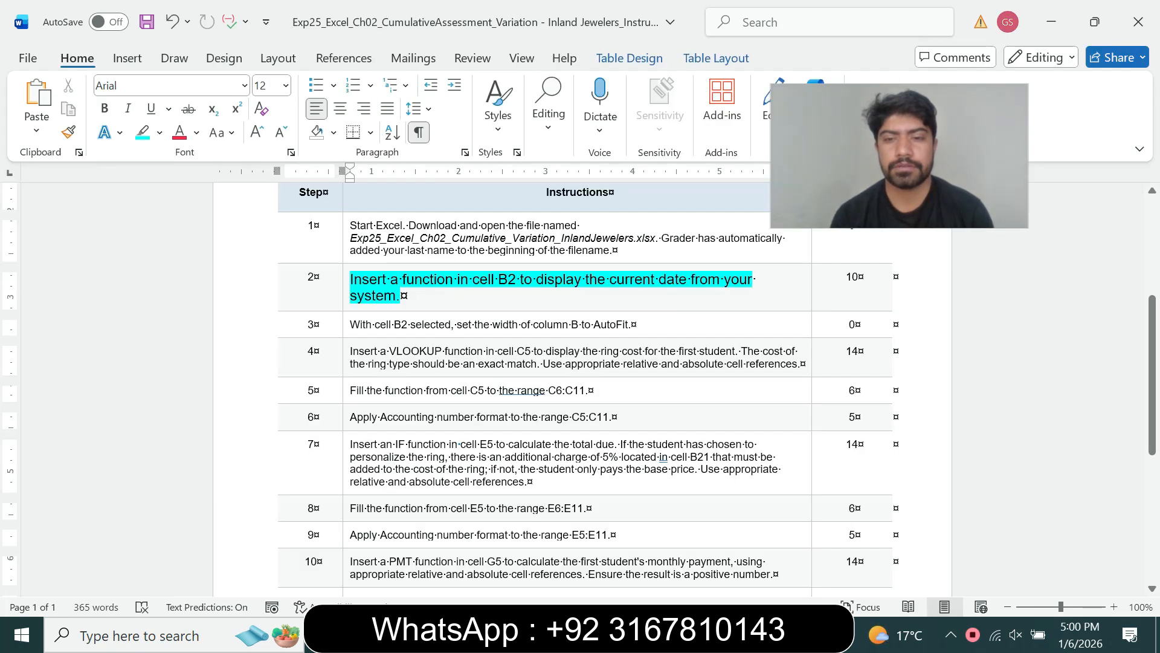
{"action": "key", "text": "alt+Tab"}
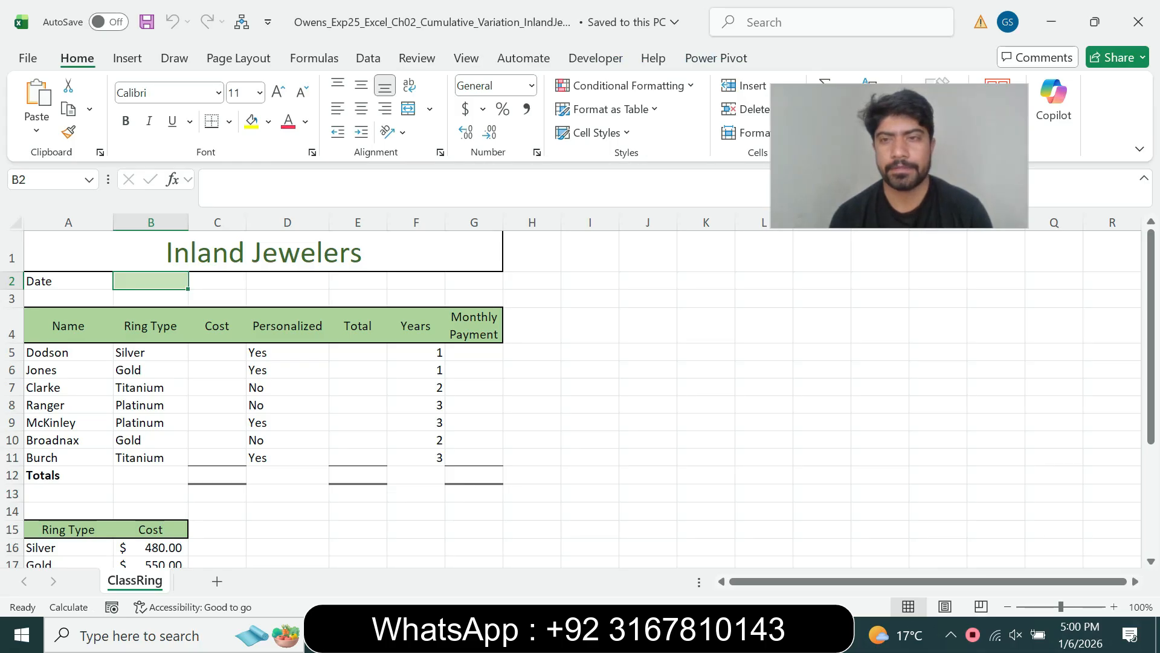
{"action": "key", "text": "alt+Tab"}
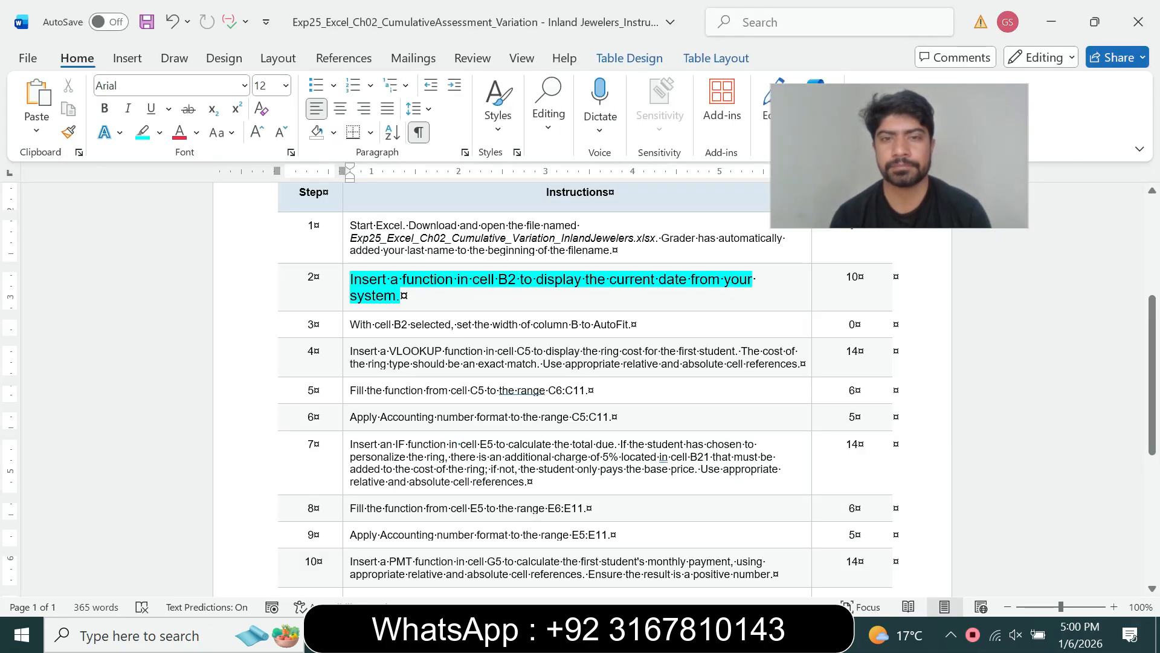
{"action": "left_click_drag", "start_coordinate": [458, 279], "coordinate": [525, 280]}
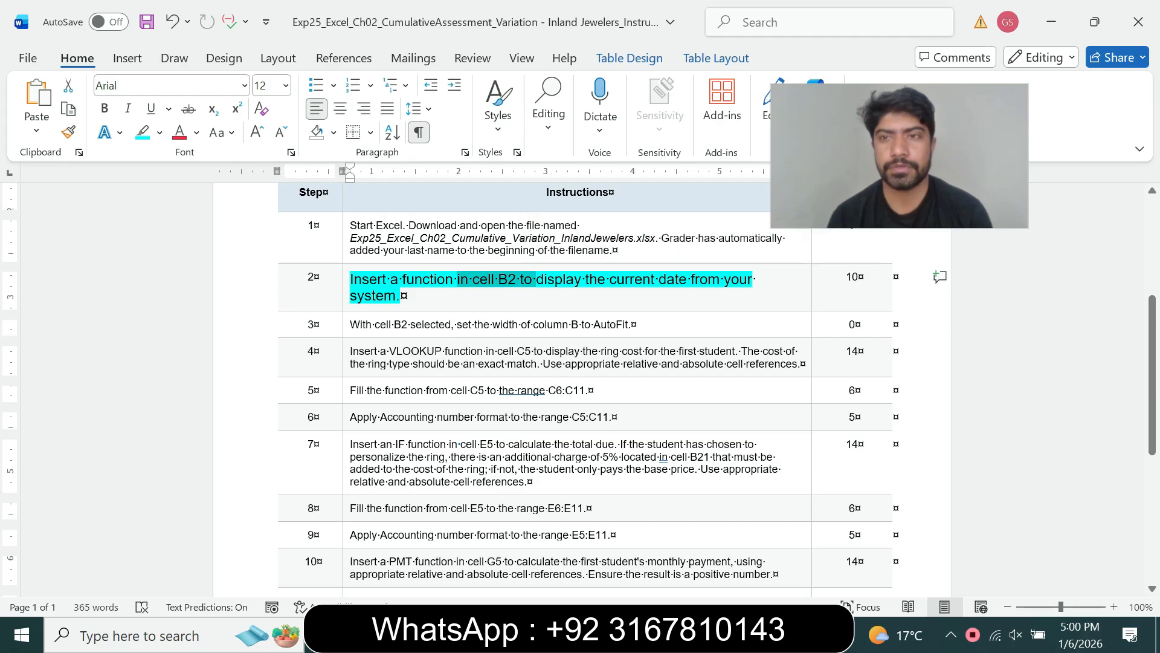
{"action": "key", "text": "alt+Tab"}
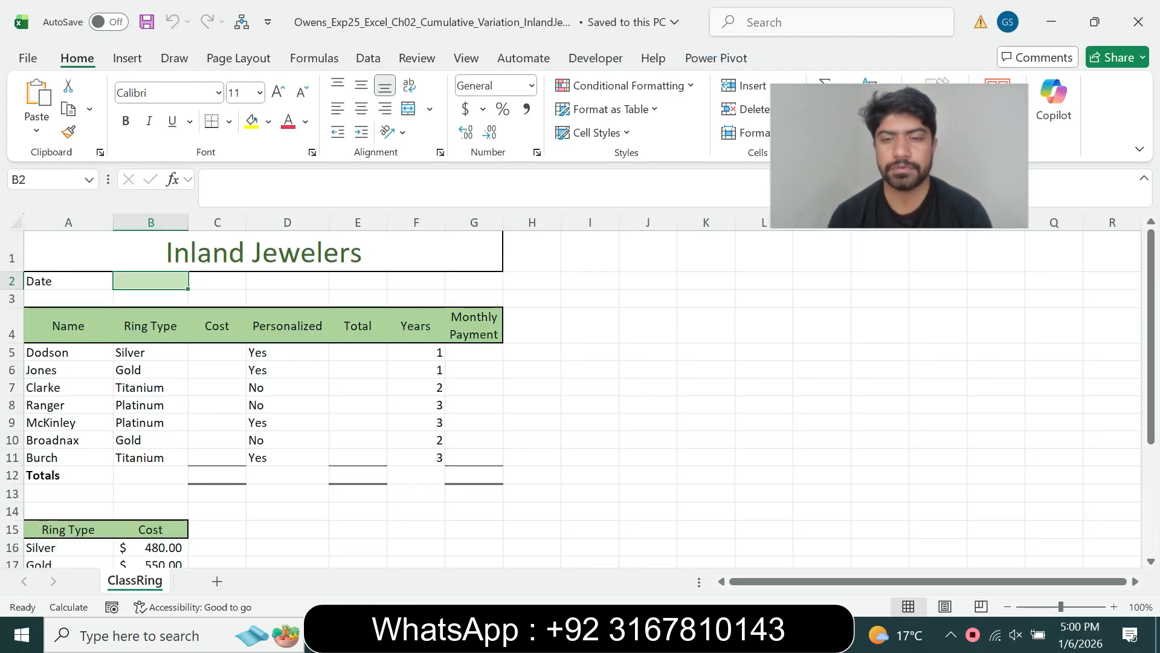
- Enter =TODAY() in B2 so it shows 1/6/2026, then return to Word
{"action": "type", "text": "="}
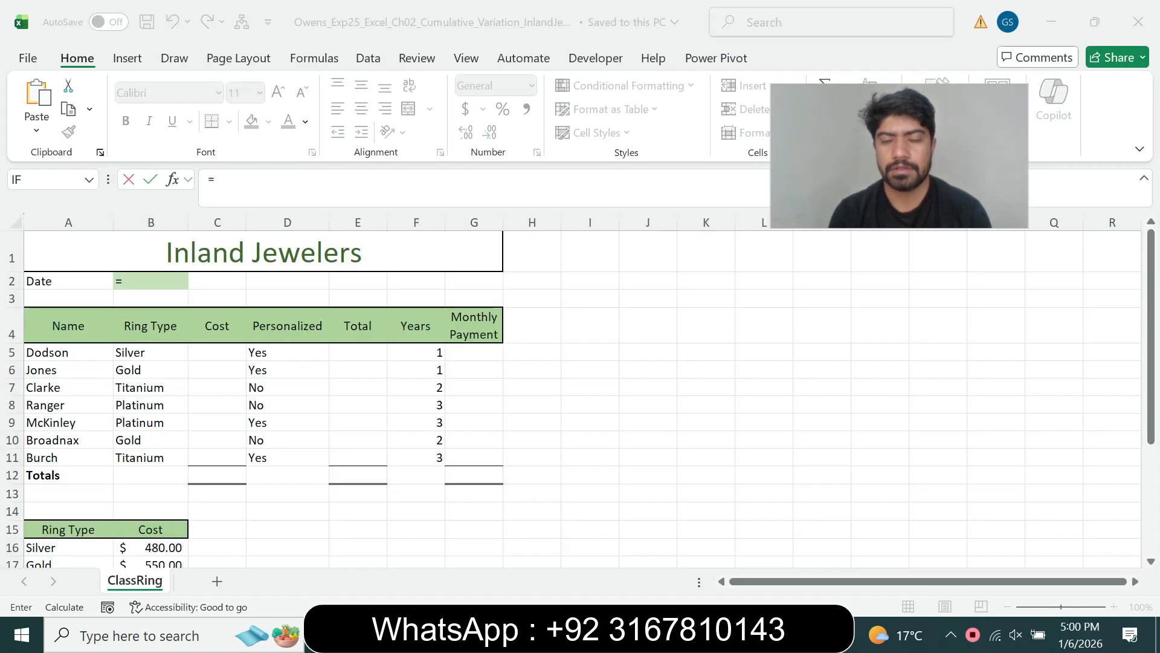
{"action": "key", "text": "alt+Tab"}
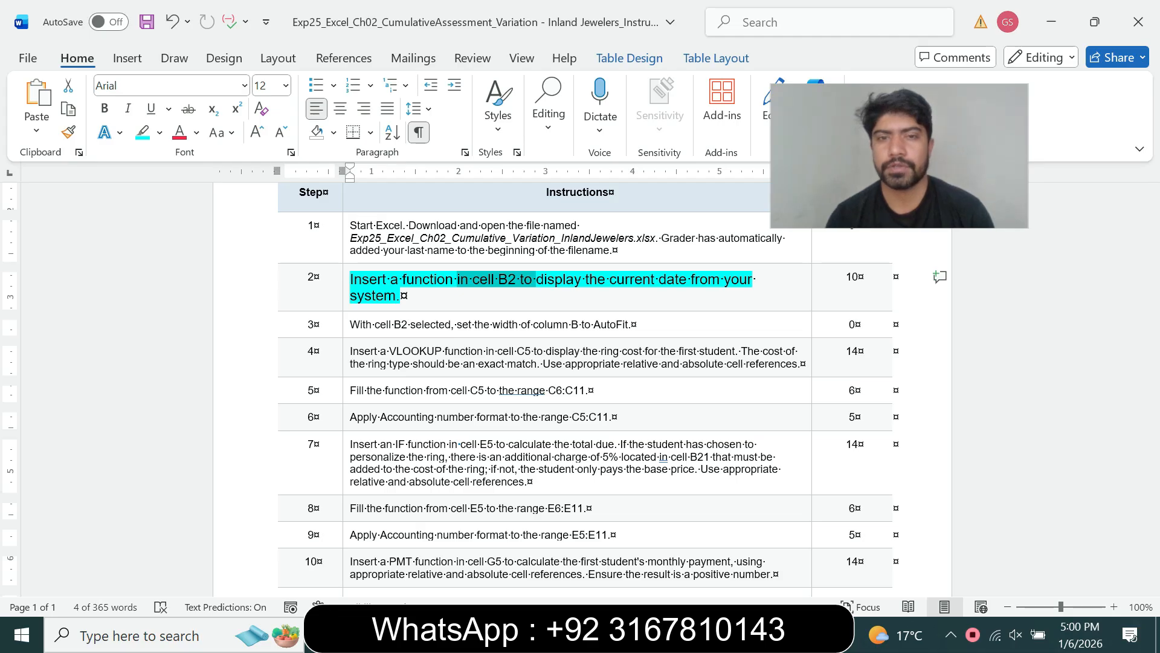
{"action": "key", "text": "alt+Tab"}
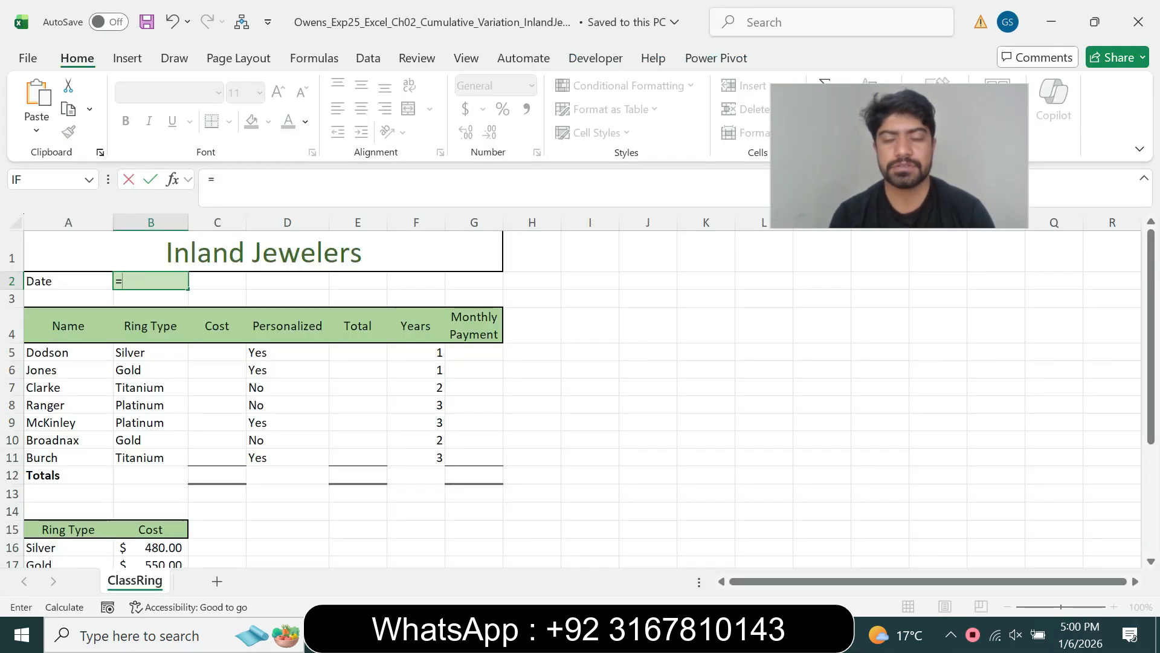
{"action": "type", "text": "tod"}
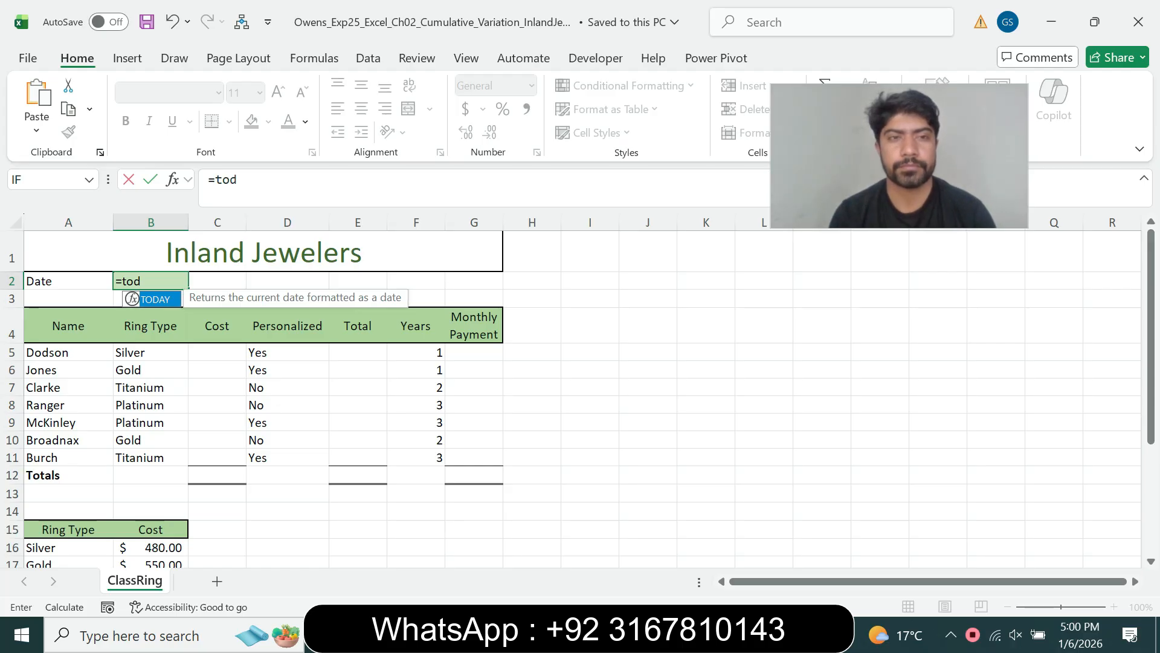
{"action": "key", "text": "Tab"}
{"action": "left_click", "coordinate": [258, 180]}
{"action": "type", "text": ")"}
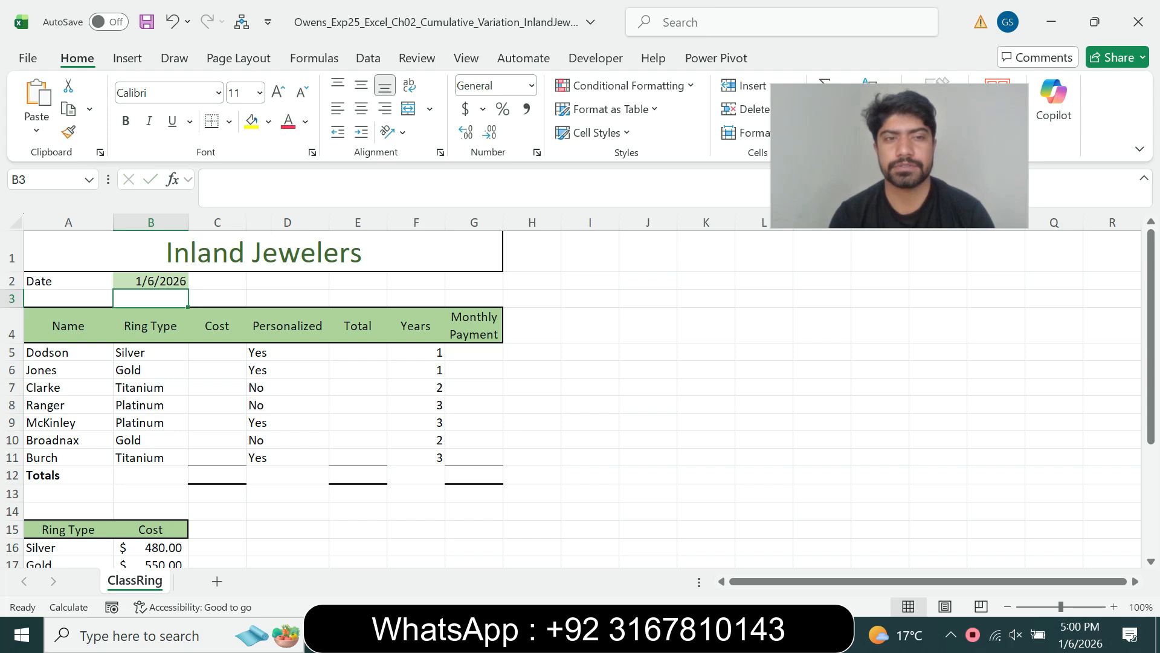
{"action": "key", "text": "Up"}
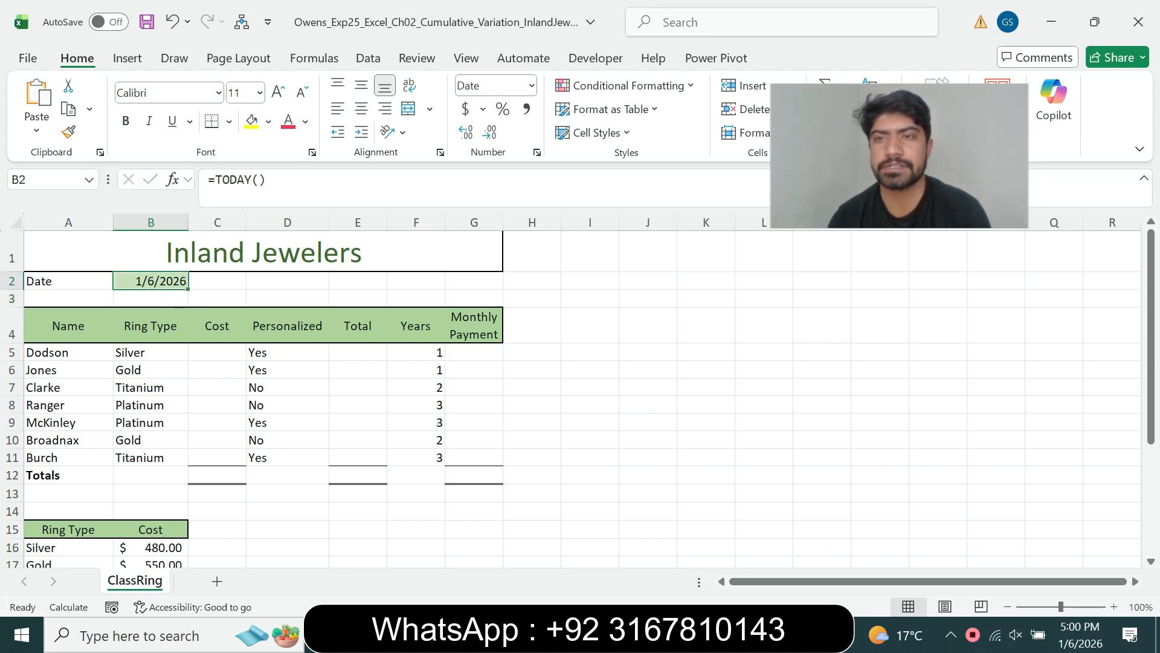
{"action": "key", "text": "alt+Tab"}
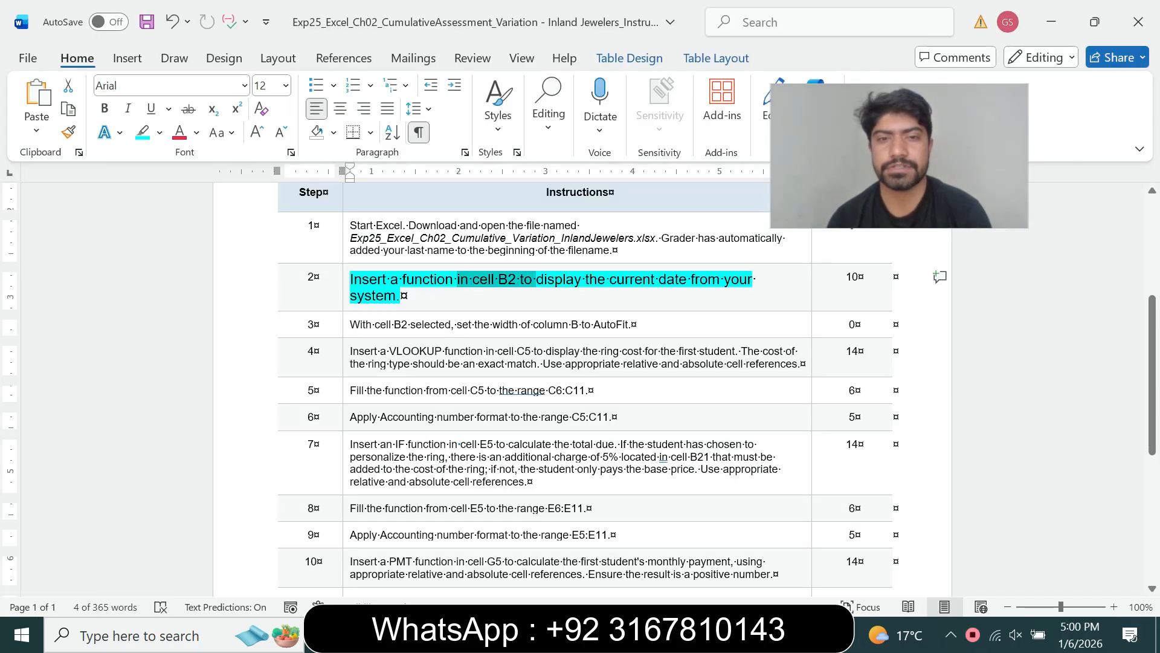
- Set the step 2 instruction back to 9 pt with no highlight
{"action": "left_click_drag", "start_coordinate": [611, 280], "coordinate": [722, 280]}
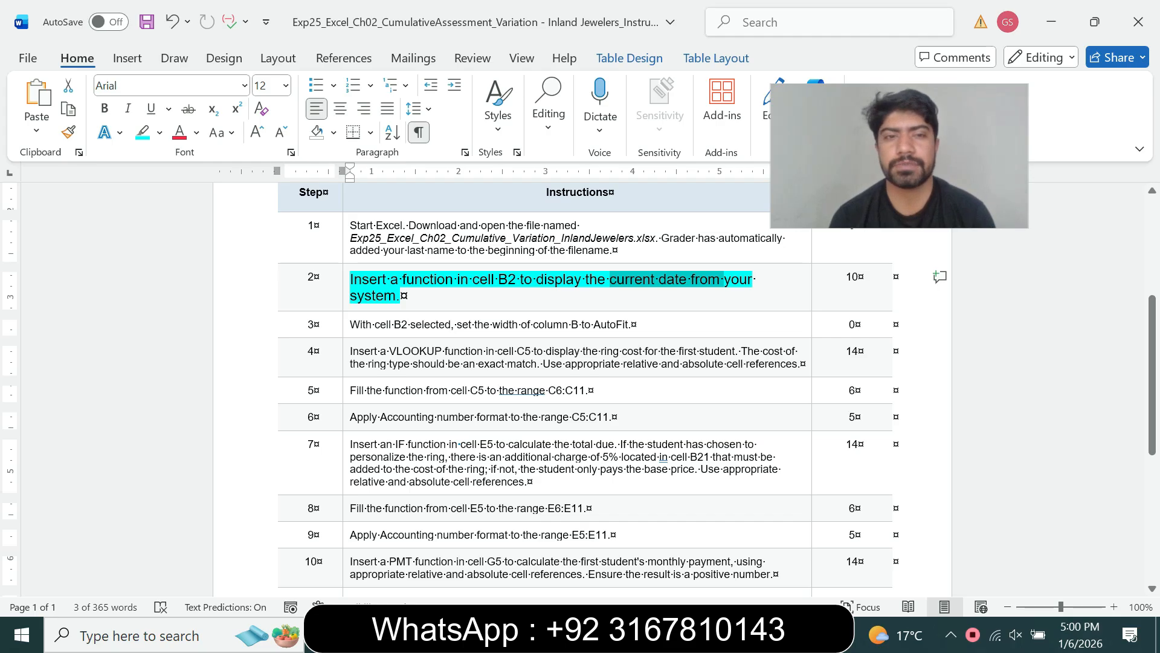
{"action": "left_click", "coordinate": [347, 295]}
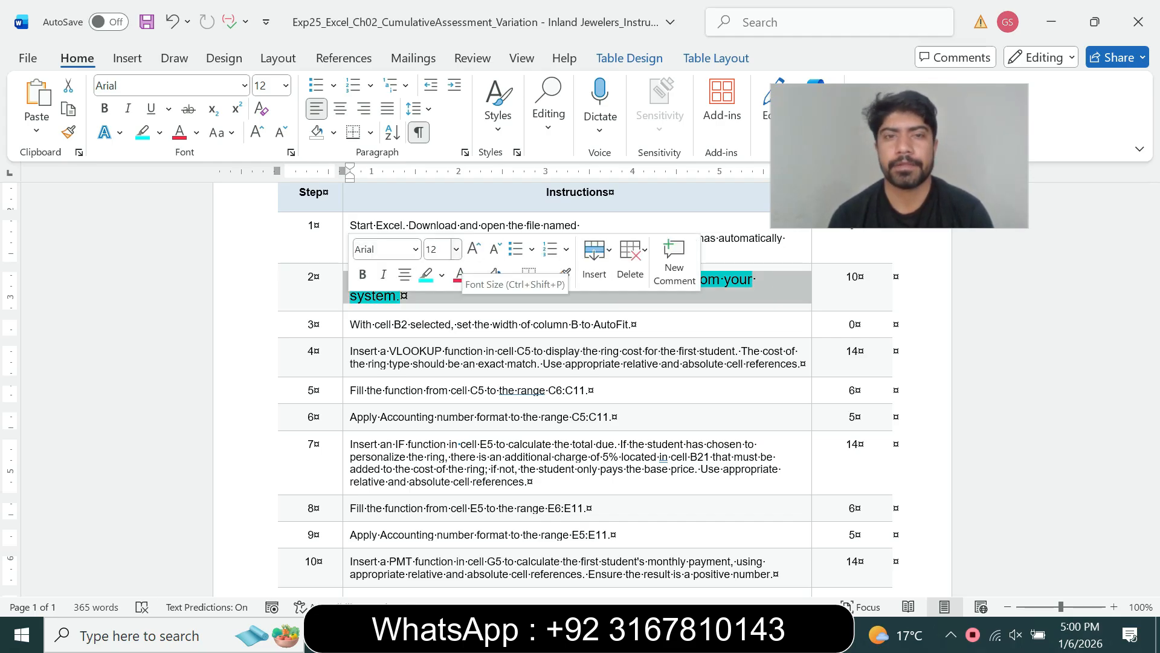
{"action": "left_click", "coordinate": [456, 249]}
{"action": "left_click", "coordinate": [437, 295]}
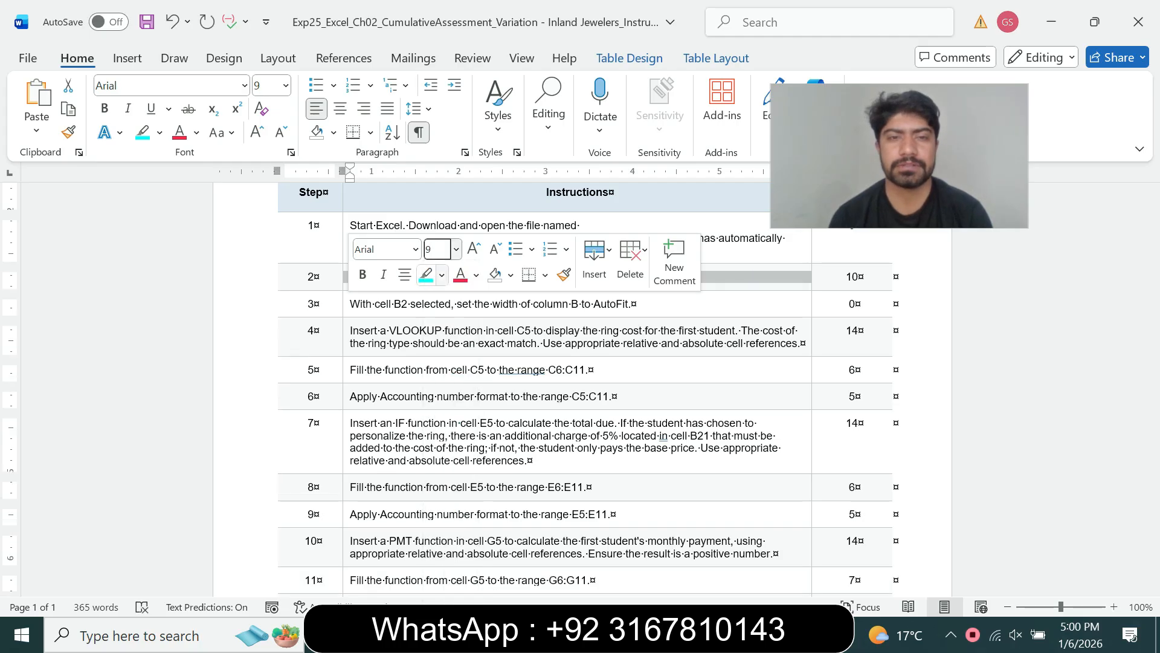
{"action": "left_click", "coordinate": [442, 275]}
{"action": "left_click", "coordinate": [472, 422]}
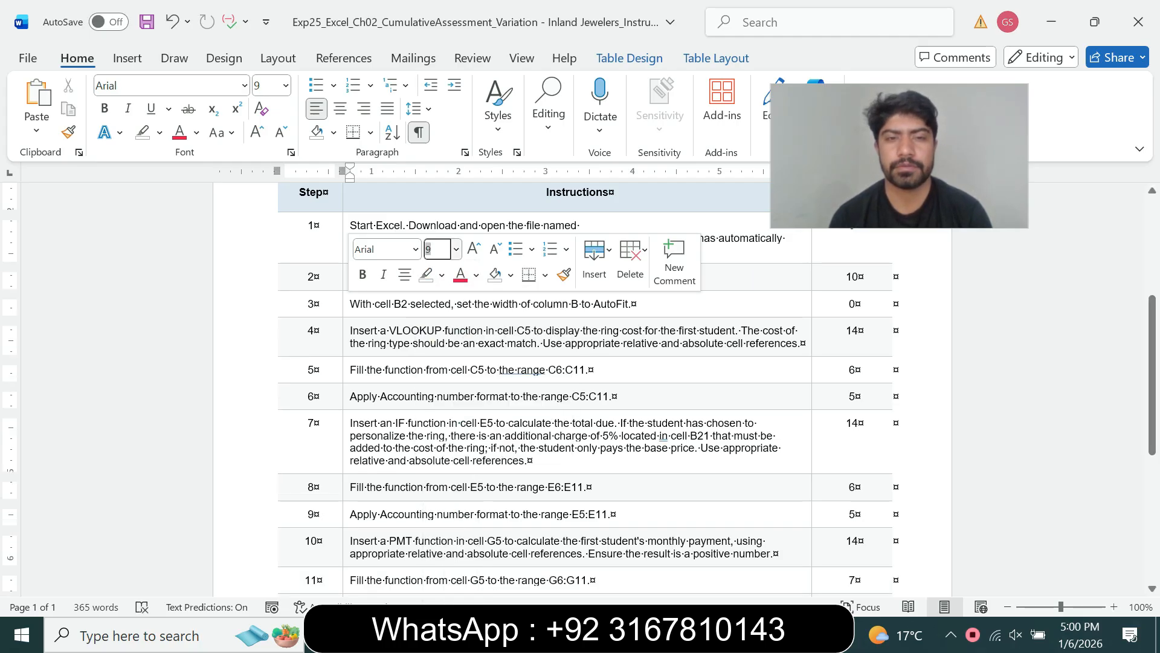
- Make the step 3 instruction 12 pt with cyan highlight, then go back to Excel
{"action": "triple_click", "coordinate": [431, 304]}
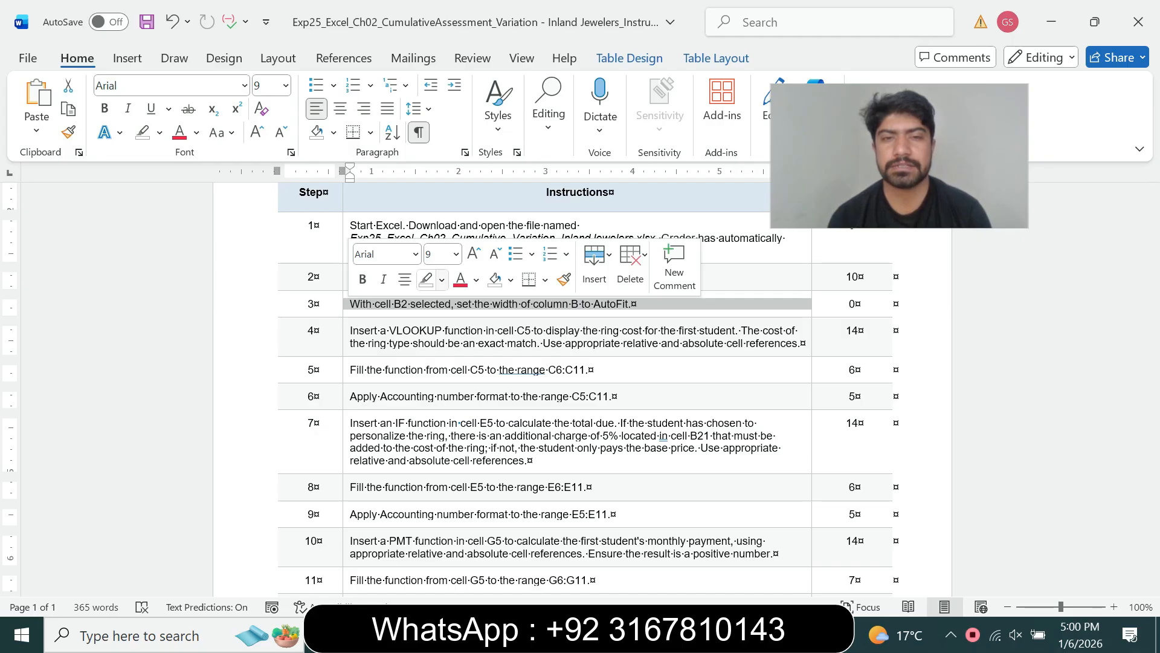
{"action": "left_click", "coordinate": [456, 254]}
{"action": "left_click", "coordinate": [441, 367]}
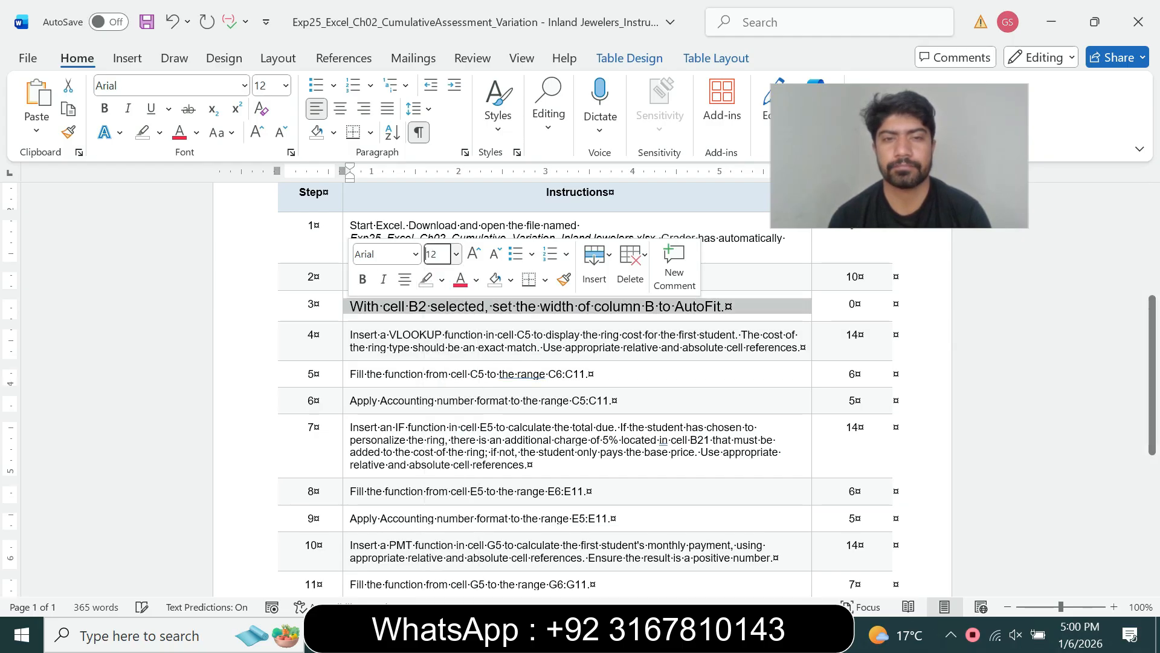
{"action": "left_click", "coordinate": [442, 279]}
{"action": "left_click", "coordinate": [487, 337]}
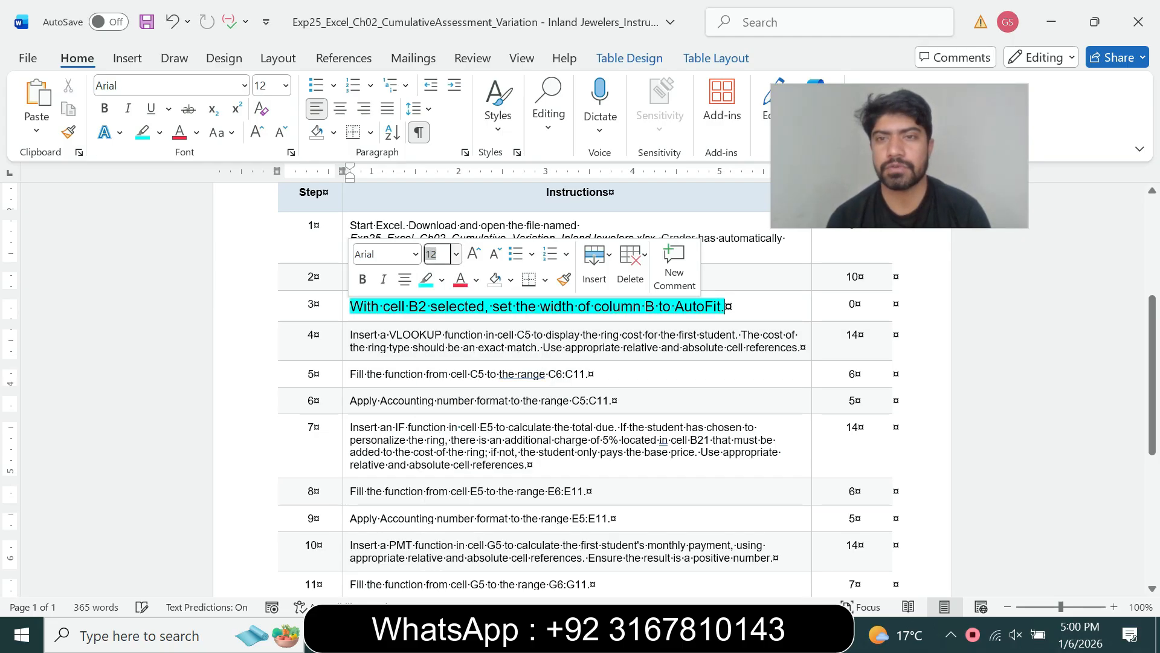
{"action": "left_click", "coordinate": [510, 401]}
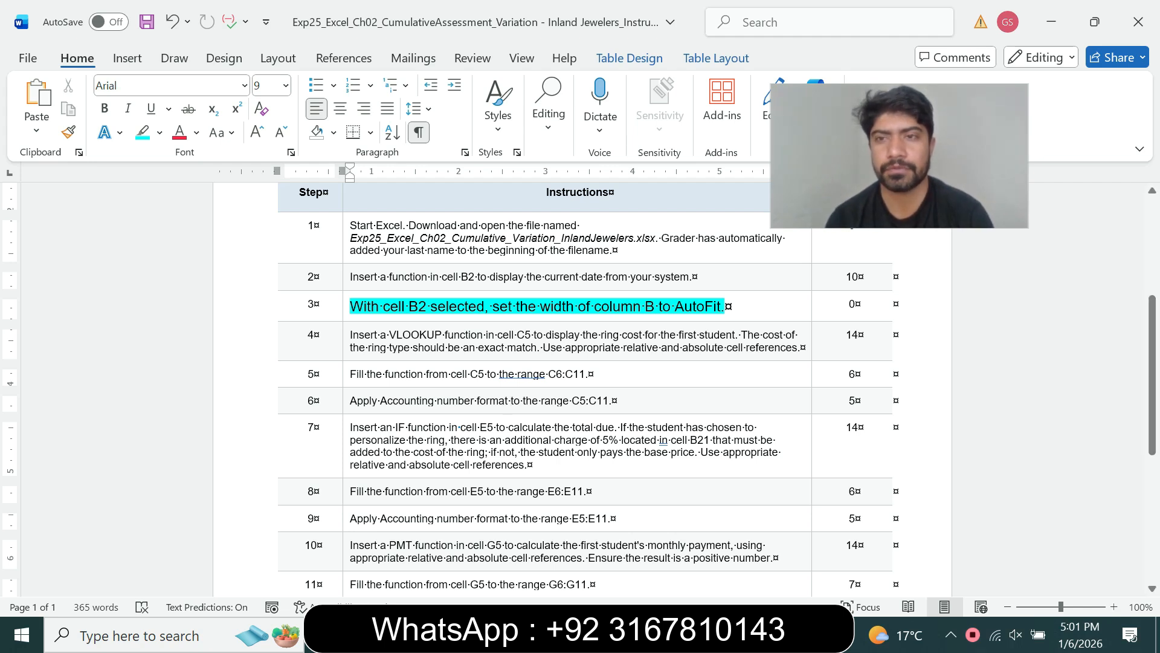
{"action": "left_click", "coordinate": [692, 635]}
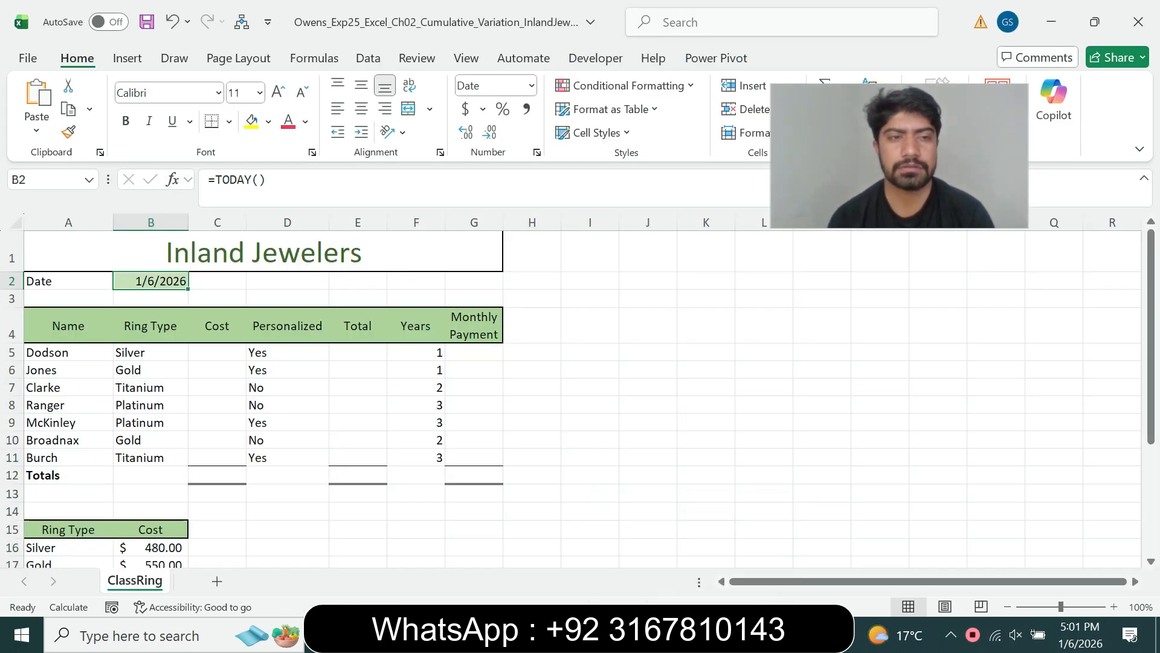
- AutoFit column B to its contents after rereading step 3, then return to Word
{"action": "key", "text": "alt+Tab"}
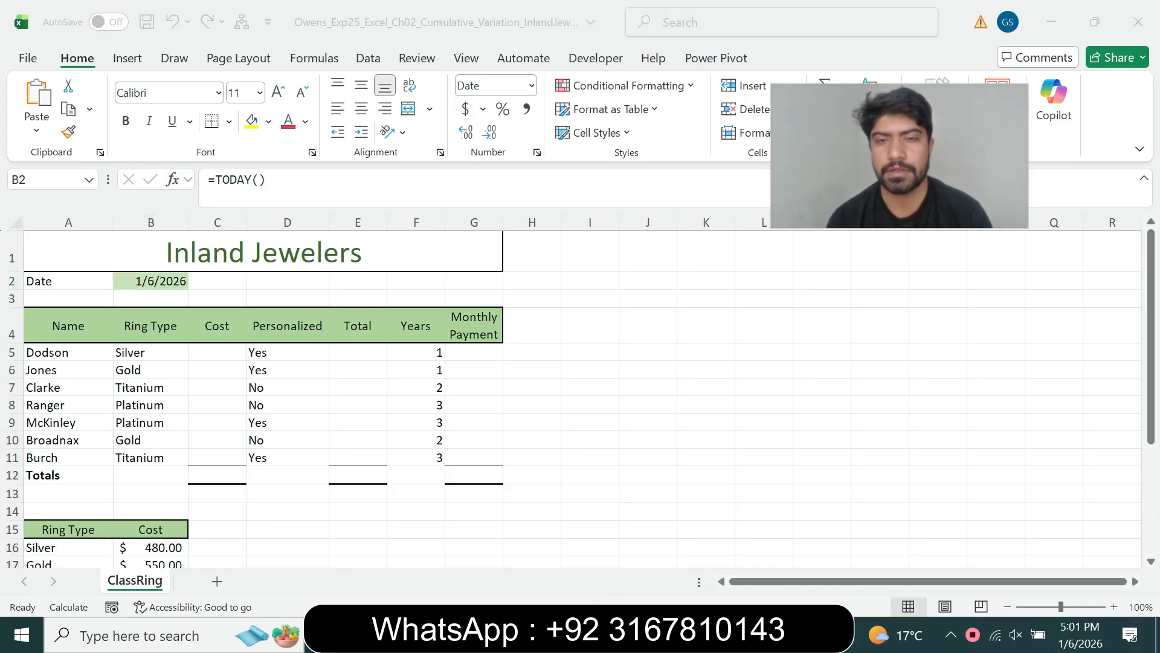
{"action": "left_click_drag", "start_coordinate": [493, 306], "coordinate": [723, 307]}
{"action": "key", "text": "alt+Tab"}
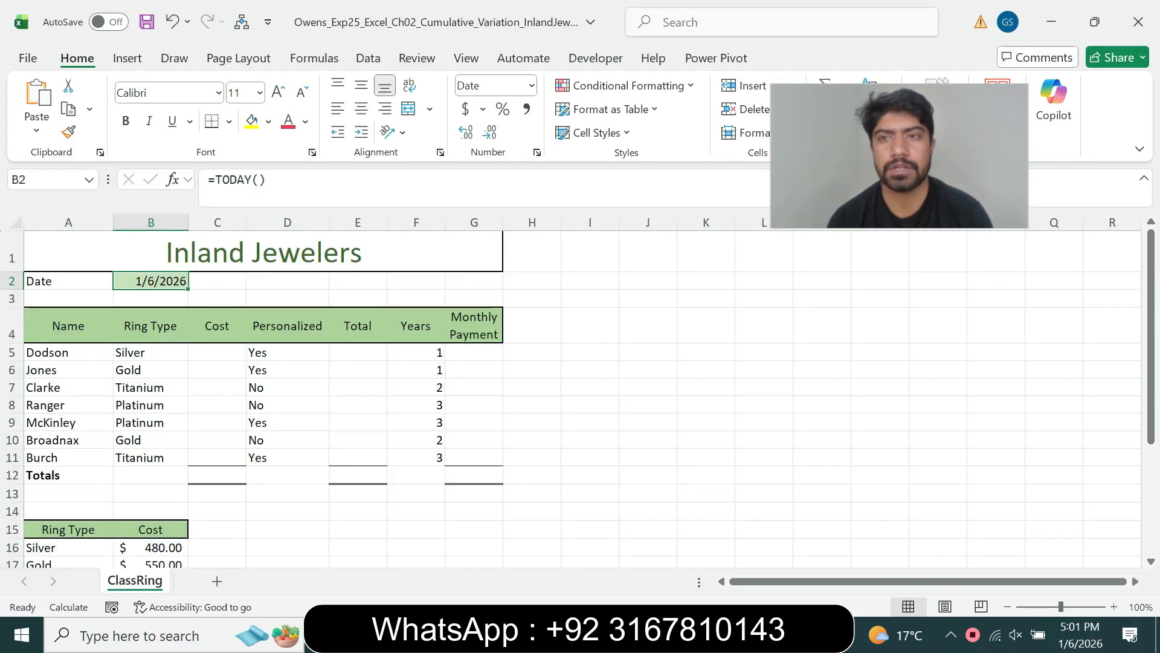
{"action": "double_click", "coordinate": [189, 223]}
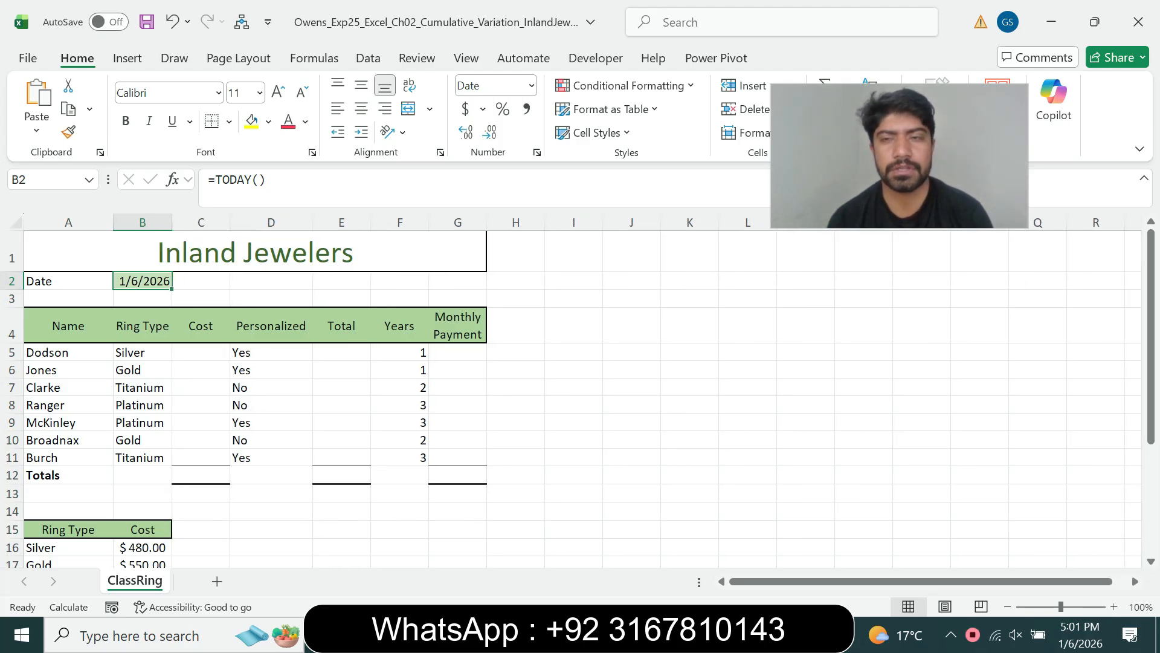
{"action": "key", "text": "alt+Tab"}
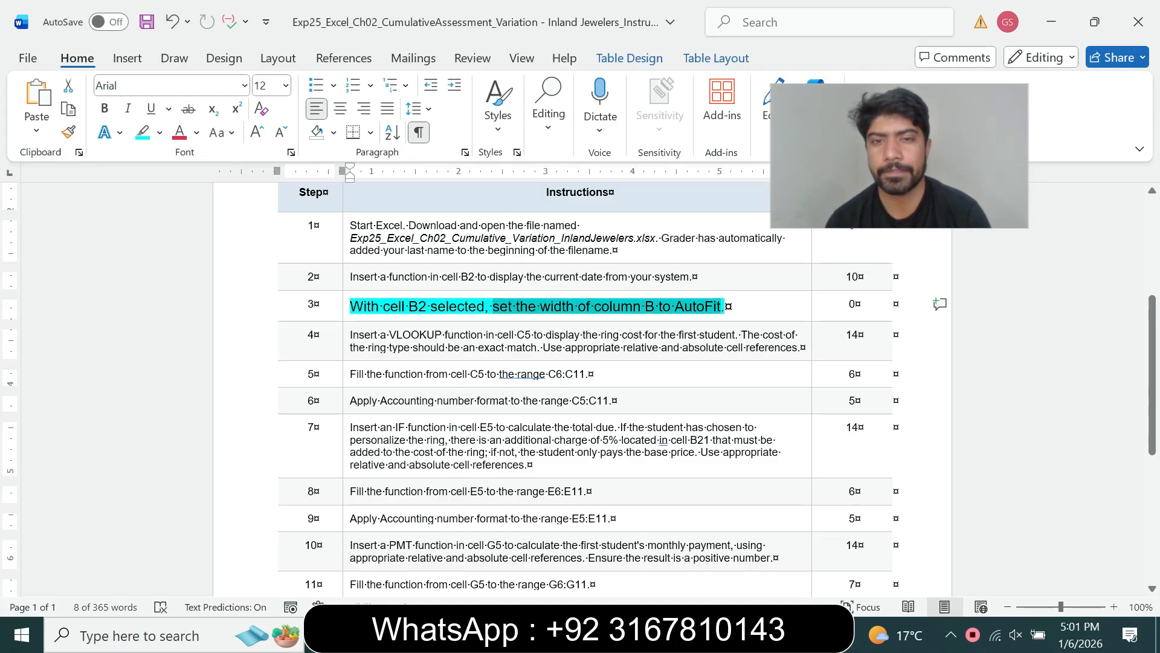
- Set the step 3 instruction back to 9 pt with no highlight
{"action": "left_click", "coordinate": [346, 307]}
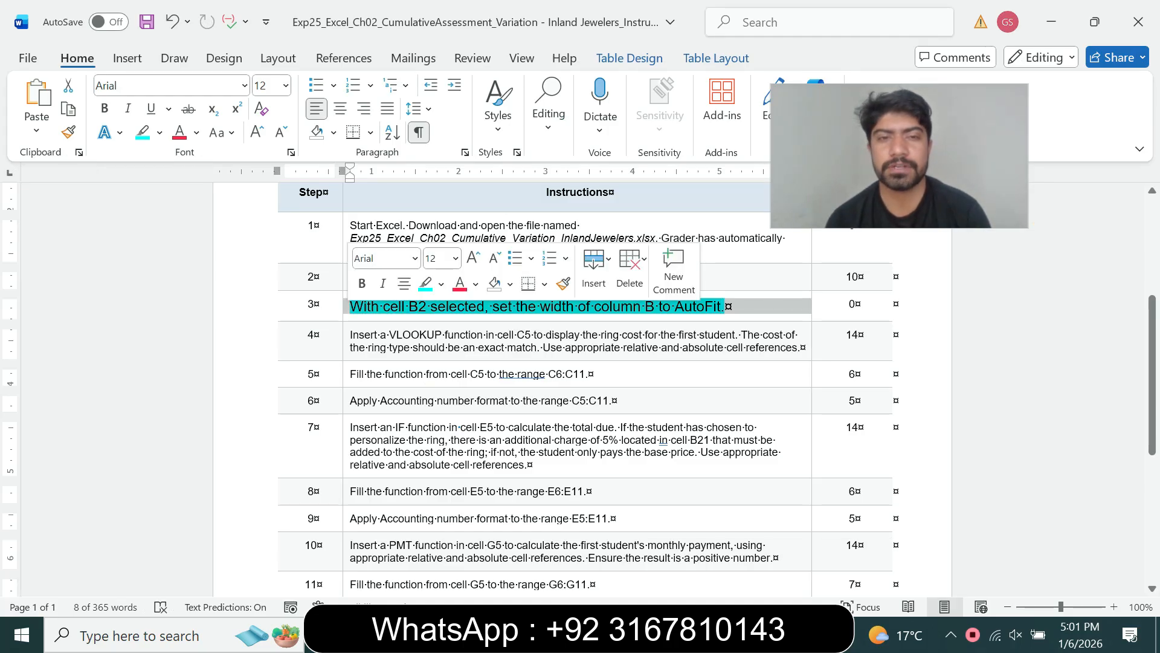
{"action": "left_click", "coordinate": [456, 259]}
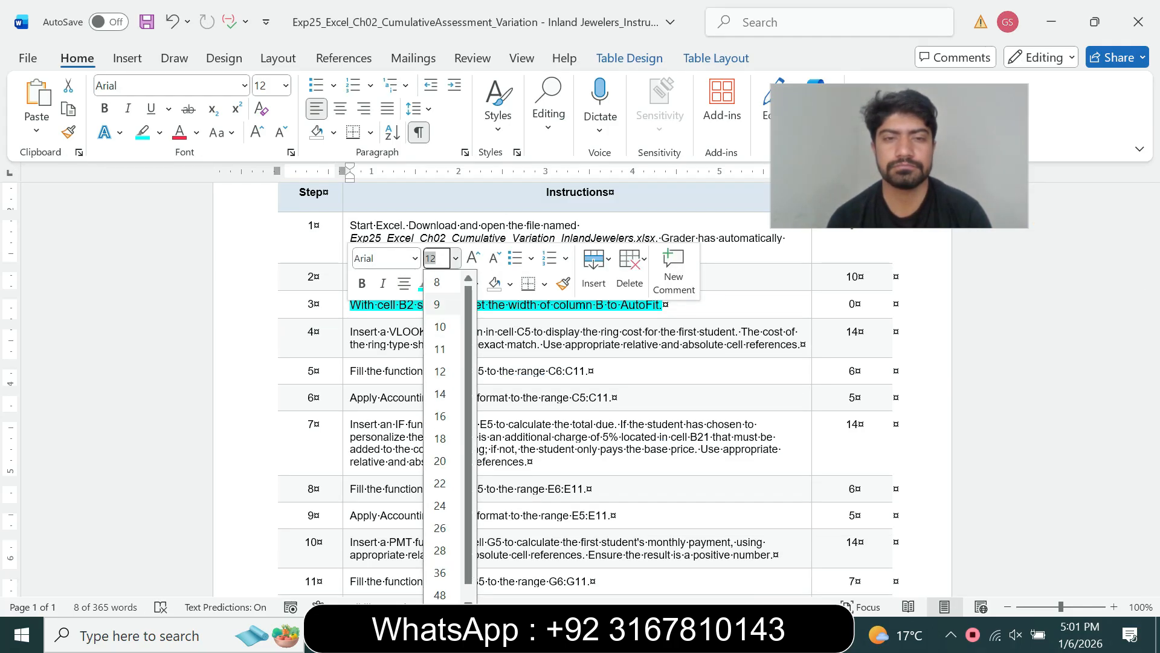
{"action": "left_click", "coordinate": [441, 304]}
{"action": "left_click", "coordinate": [441, 283]}
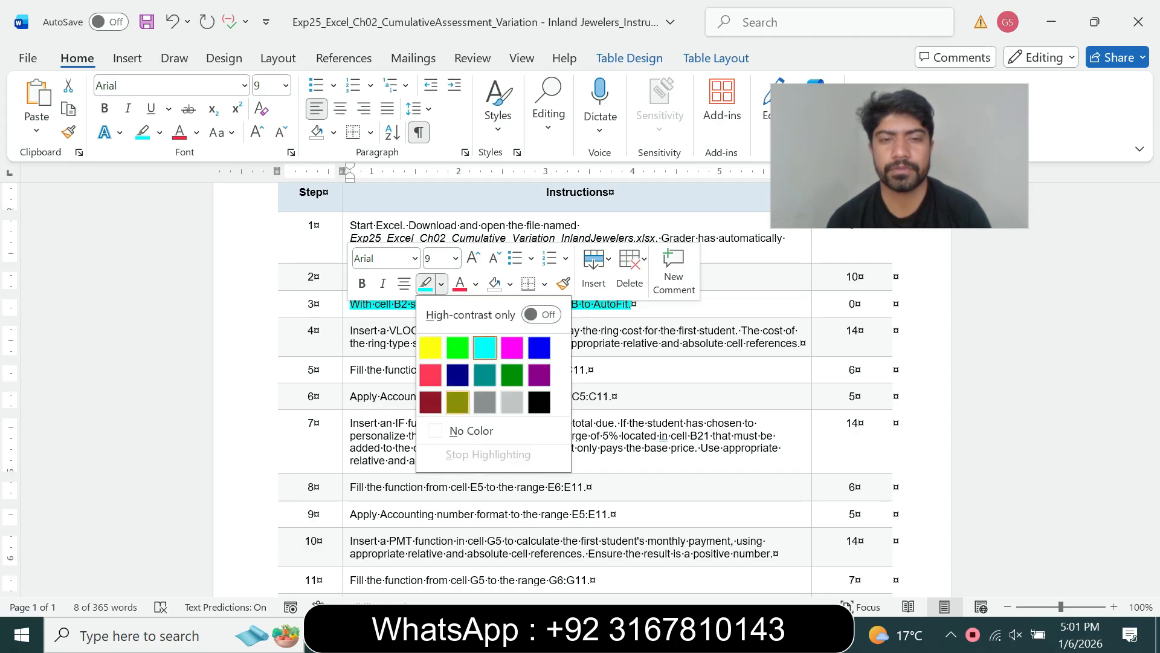
{"action": "left_click", "coordinate": [411, 429]}
- Make the step 4 VLOOKUP instruction 12 pt with cyan highlight, then go to Excel
{"action": "left_click", "coordinate": [347, 334]}
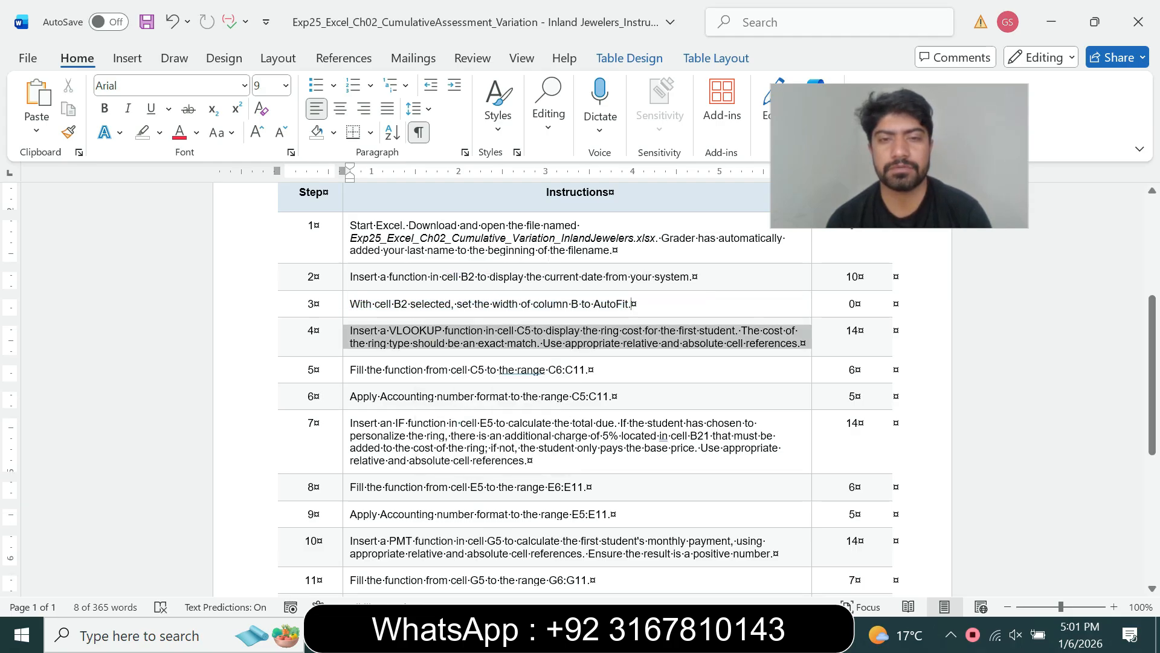
{"action": "left_click", "coordinate": [456, 294]}
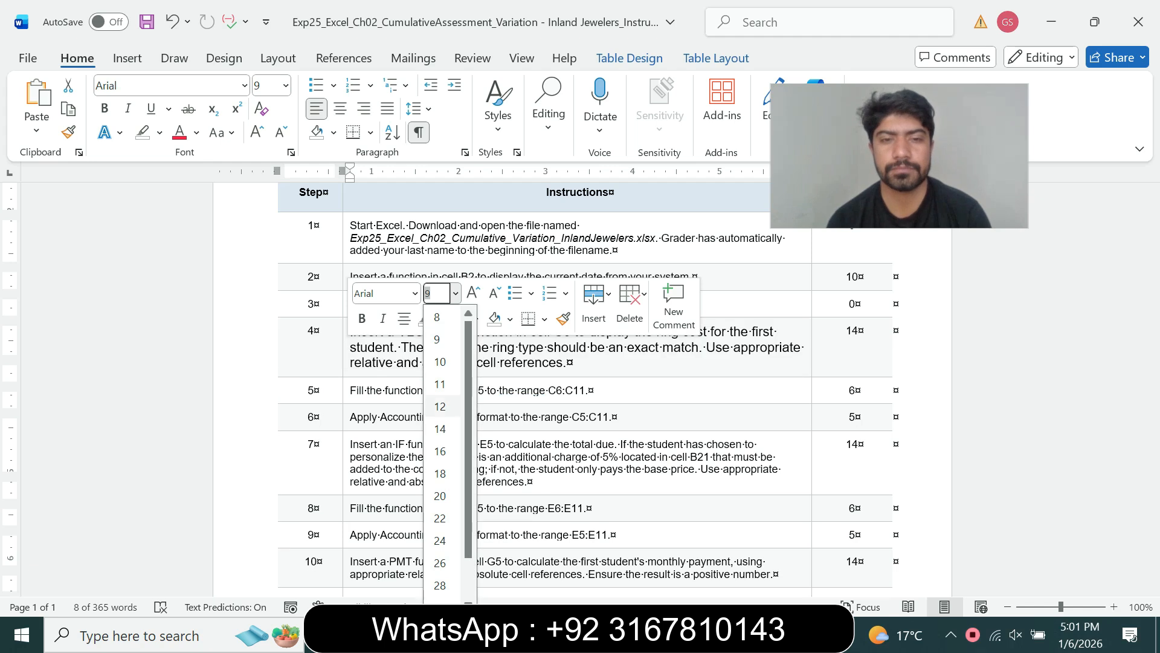
{"action": "left_click", "coordinate": [440, 406]}
{"action": "left_click", "coordinate": [441, 319]}
{"action": "left_click", "coordinate": [485, 382]}
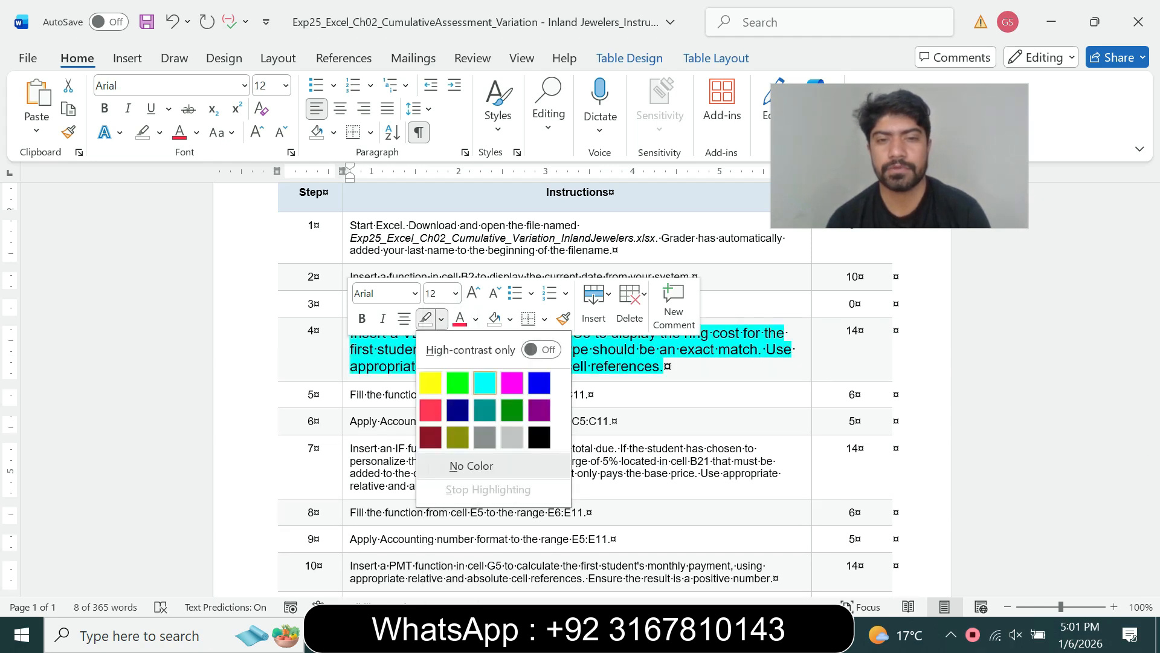
{"action": "scroll", "coordinate": [579, 388], "scroll_direction": "down", "scroll_amount": 2}
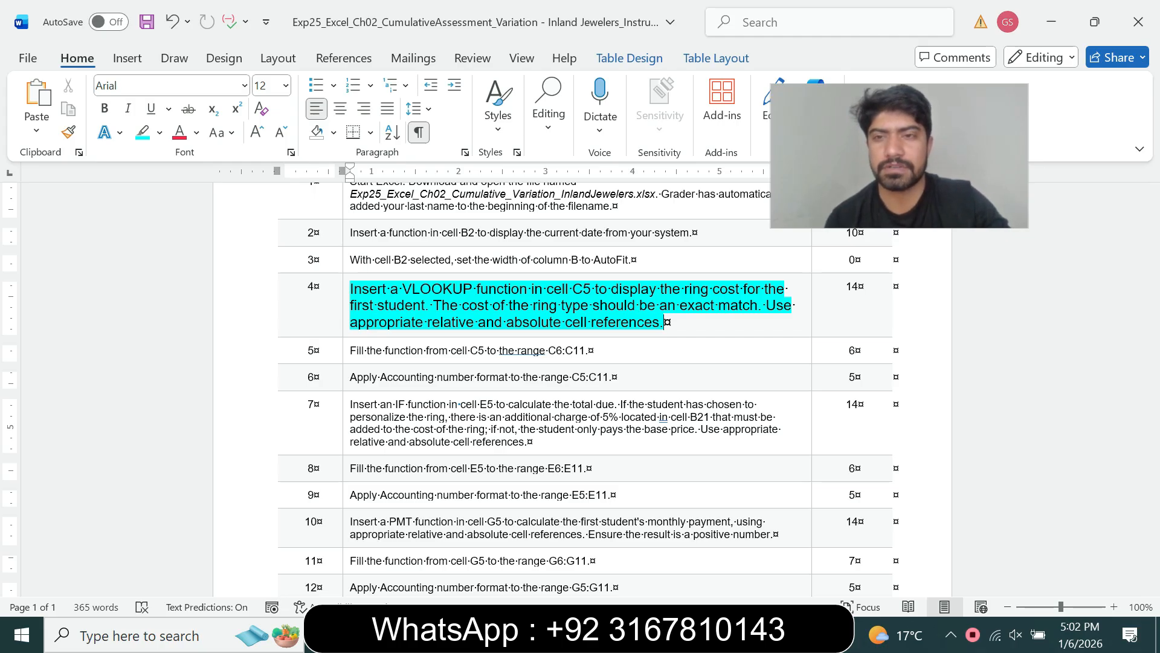
{"action": "key", "text": "alt+Tab"}
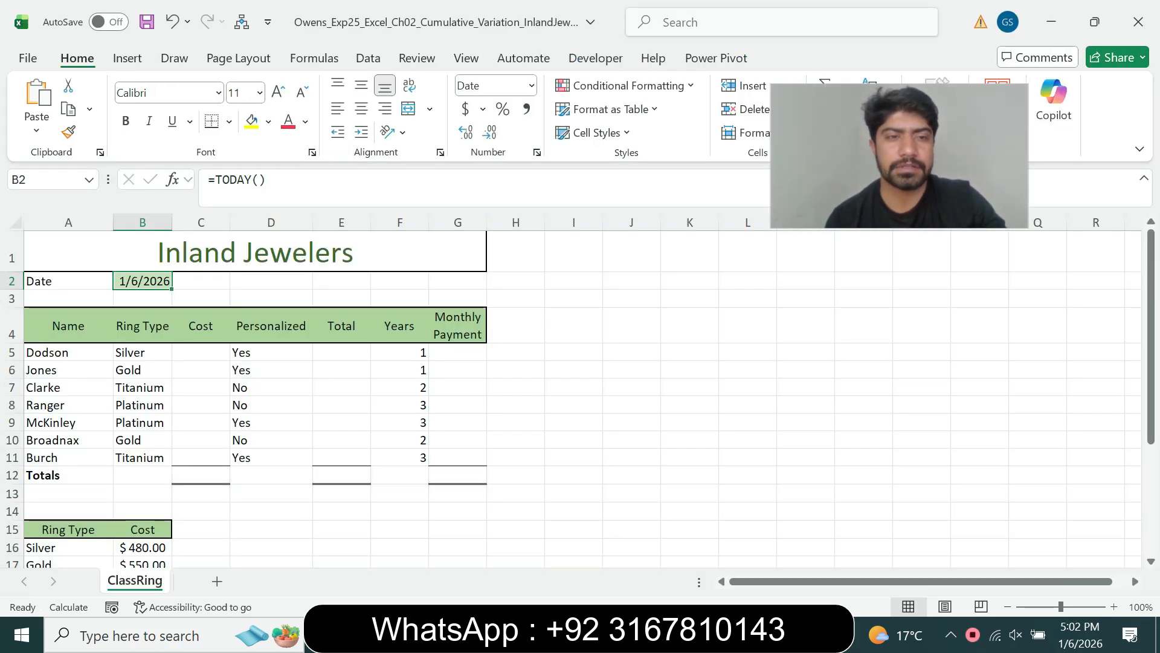
- In C5, start a VLOOKUP formula with B5 as the lookup value
{"action": "left_click", "coordinate": [200, 353]}
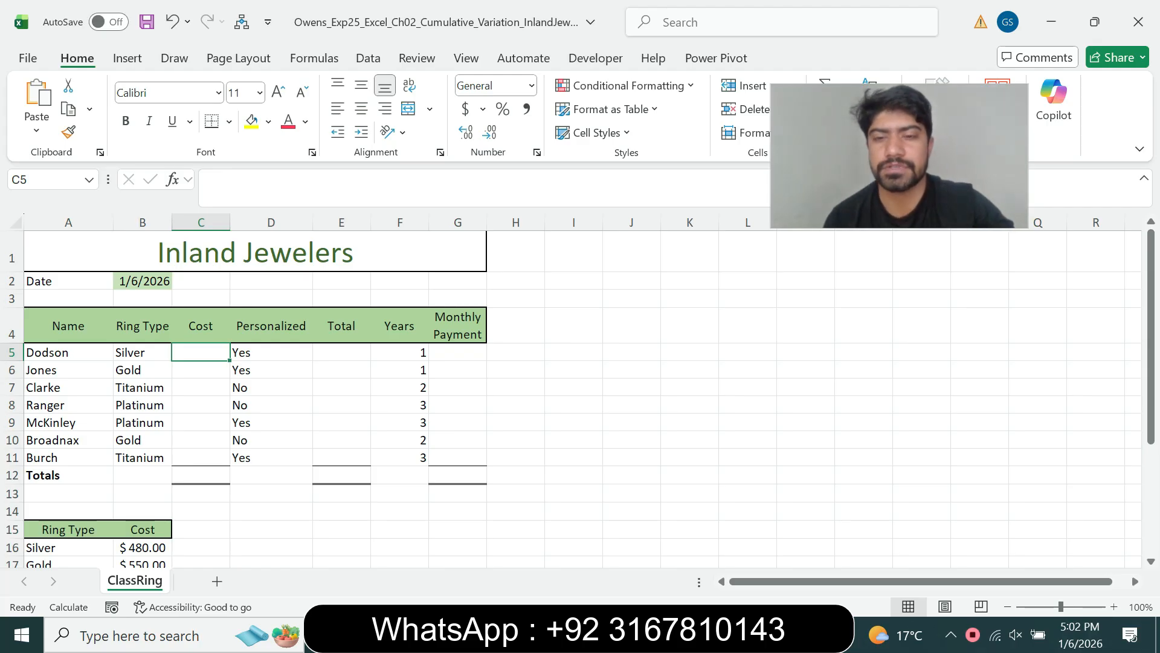
{"action": "key", "text": "alt+Tab"}
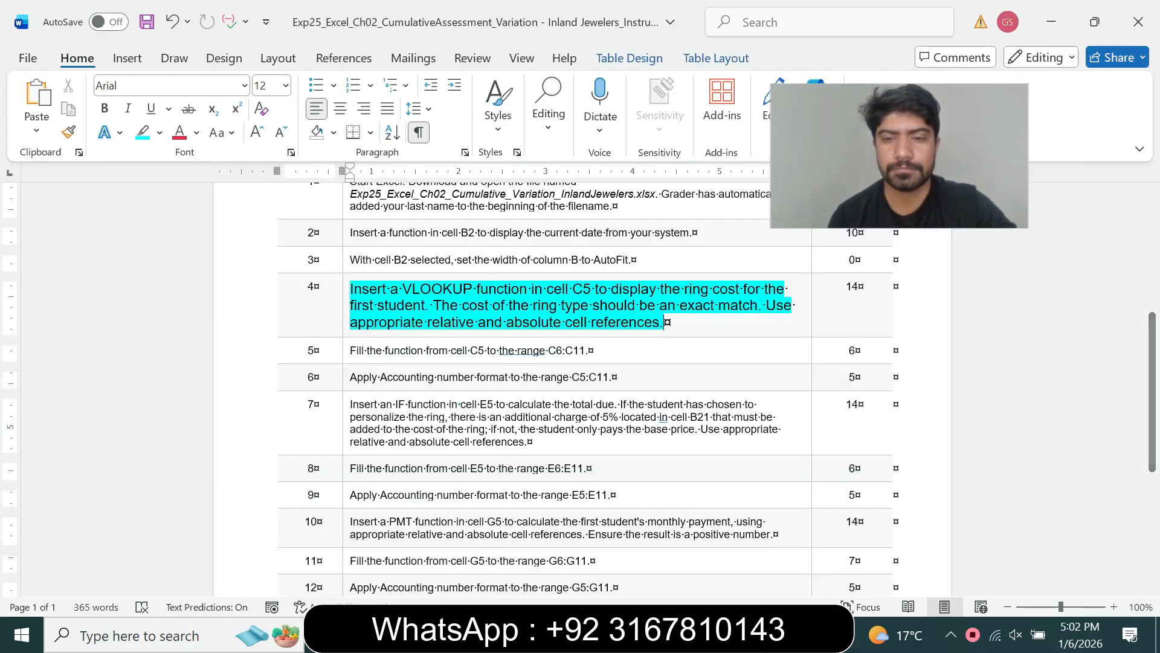
{"action": "key", "text": "alt+Tab"}
{"action": "type", "text": "="}
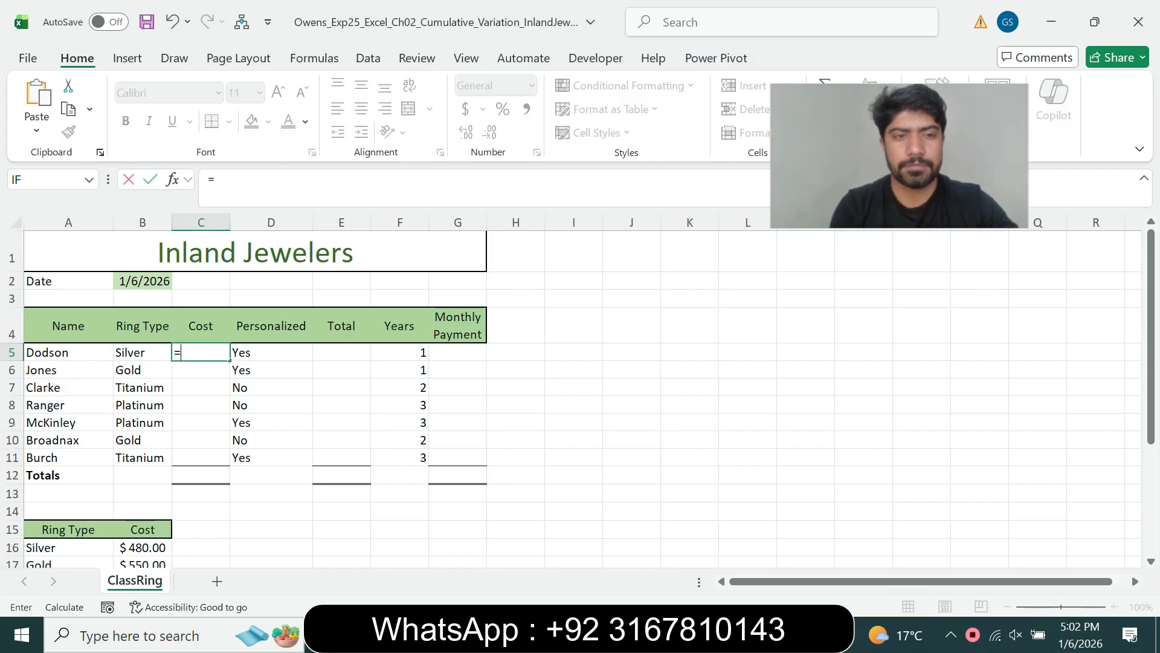
{"action": "type", "text": "vl"}
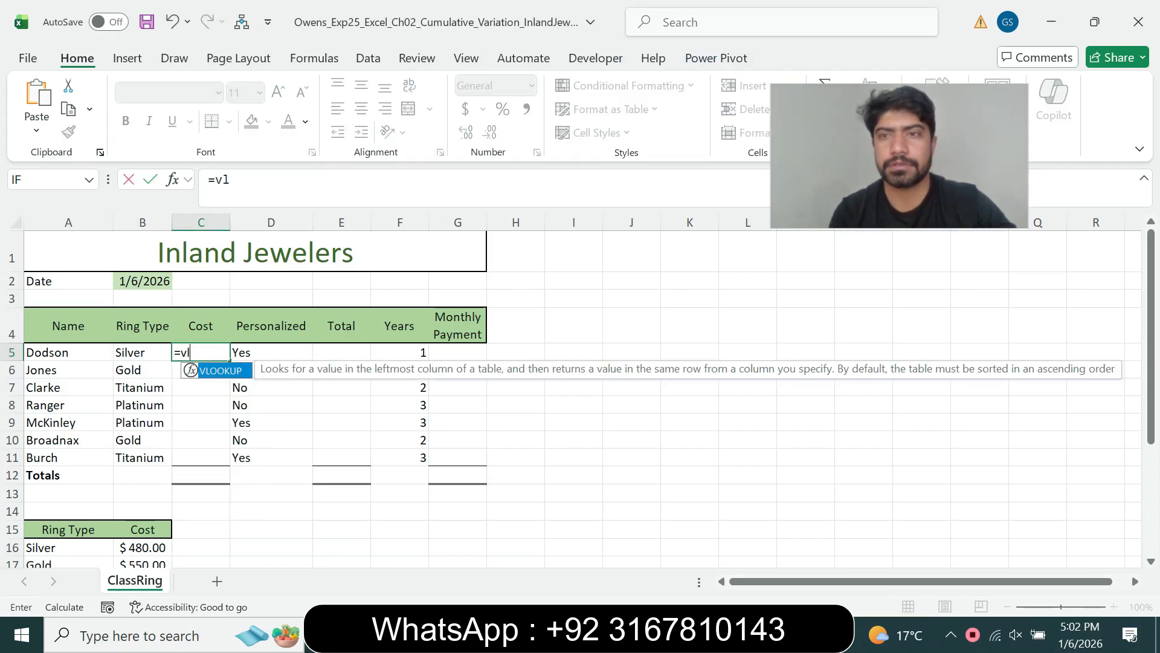
{"action": "key", "text": "Tab"}
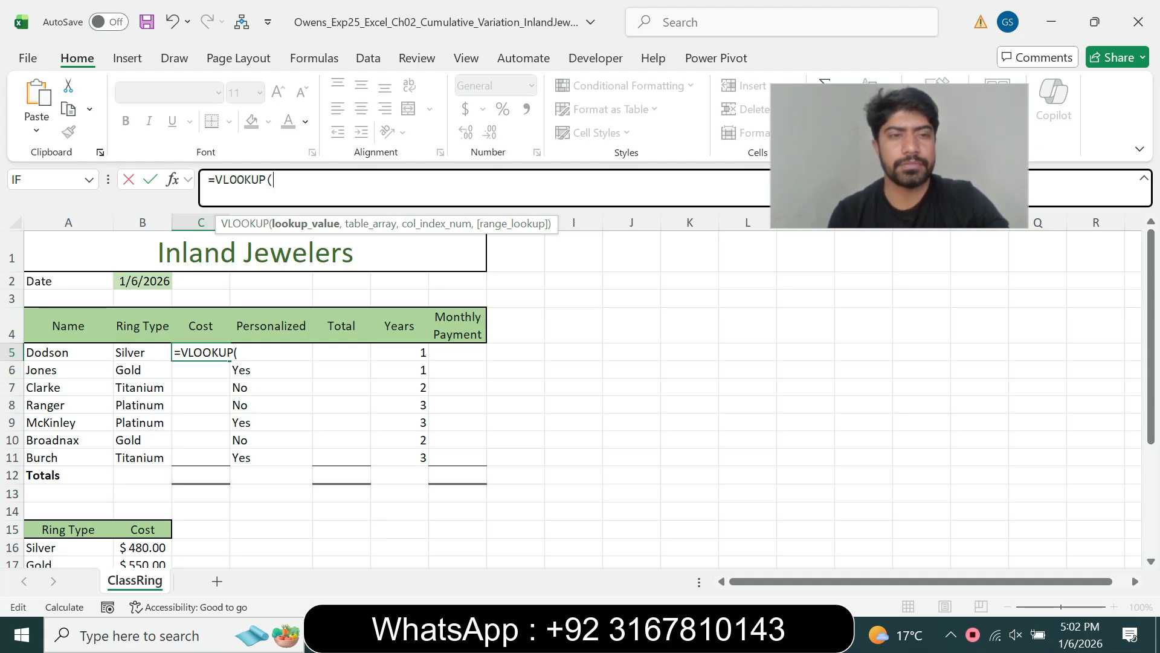
{"action": "left_click", "coordinate": [143, 352]}
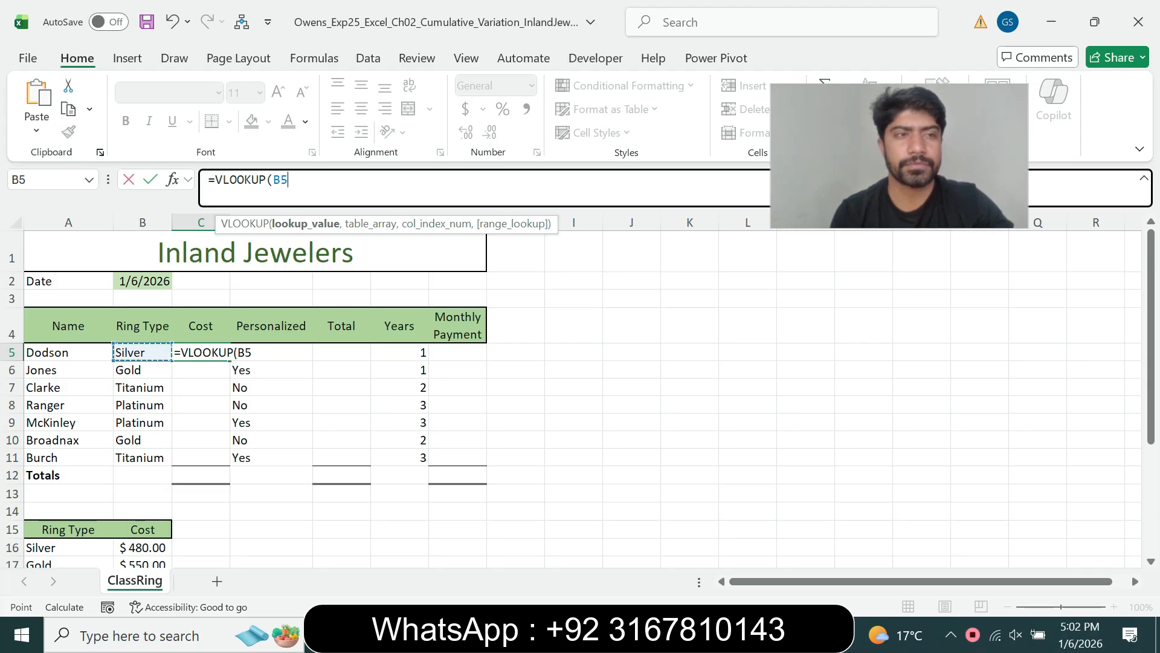
{"action": "type", "text": ","}
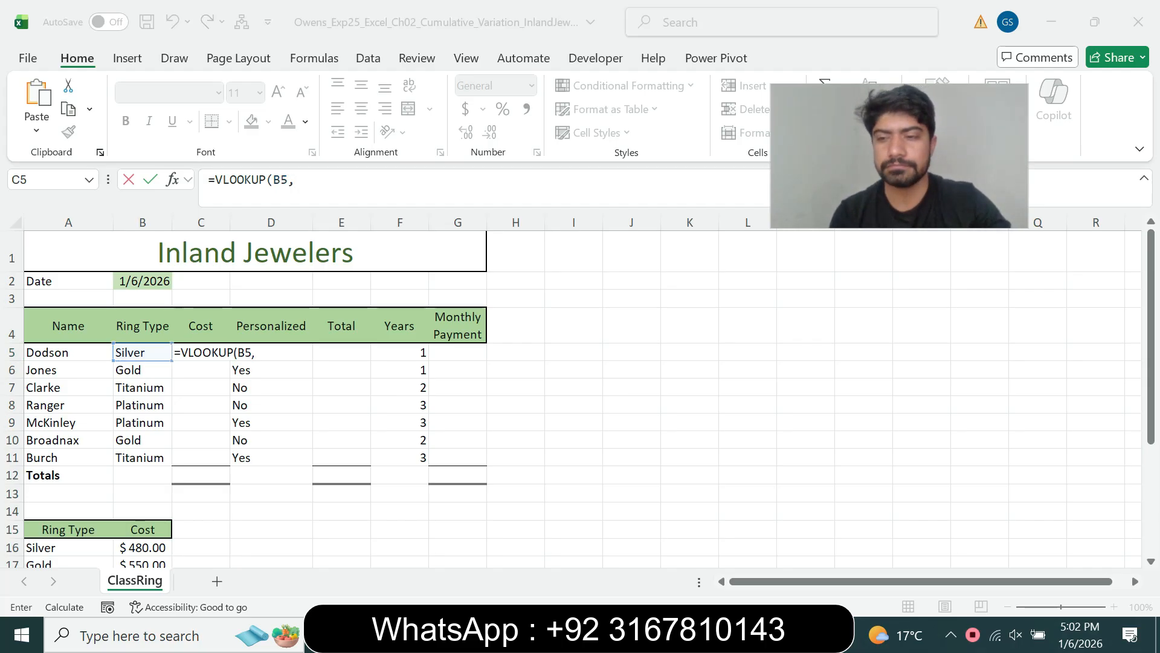
- Complete C5 as =VLOOKUP(B5,$A$16:$B$19,2,FALSE), showing 480, then return to Word
{"action": "key", "text": "alt+Tab"}
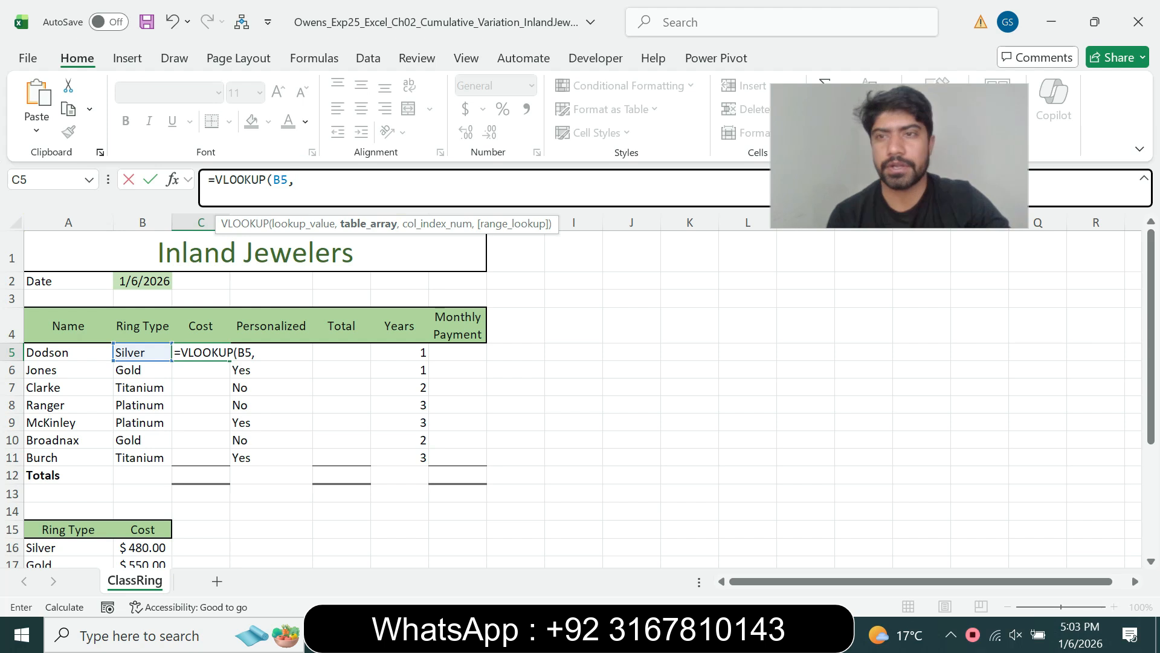
{"action": "left_click_drag", "start_coordinate": [1151, 284], "coordinate": [1151, 321]}
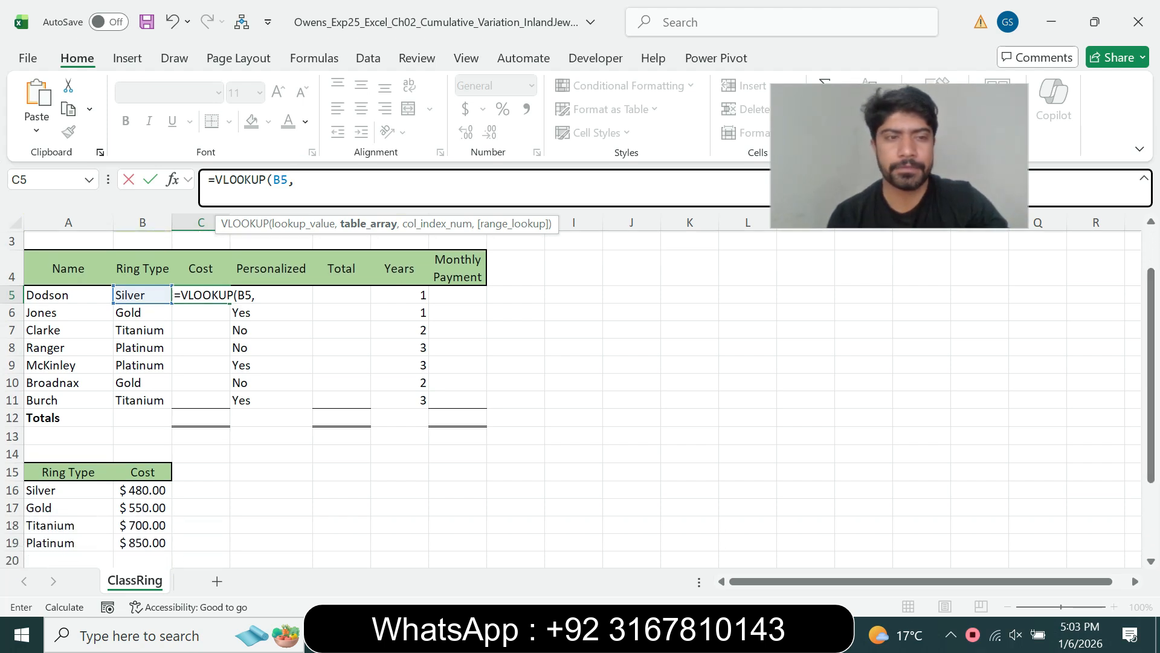
{"action": "left_click_drag", "start_coordinate": [42, 490], "coordinate": [145, 543]}
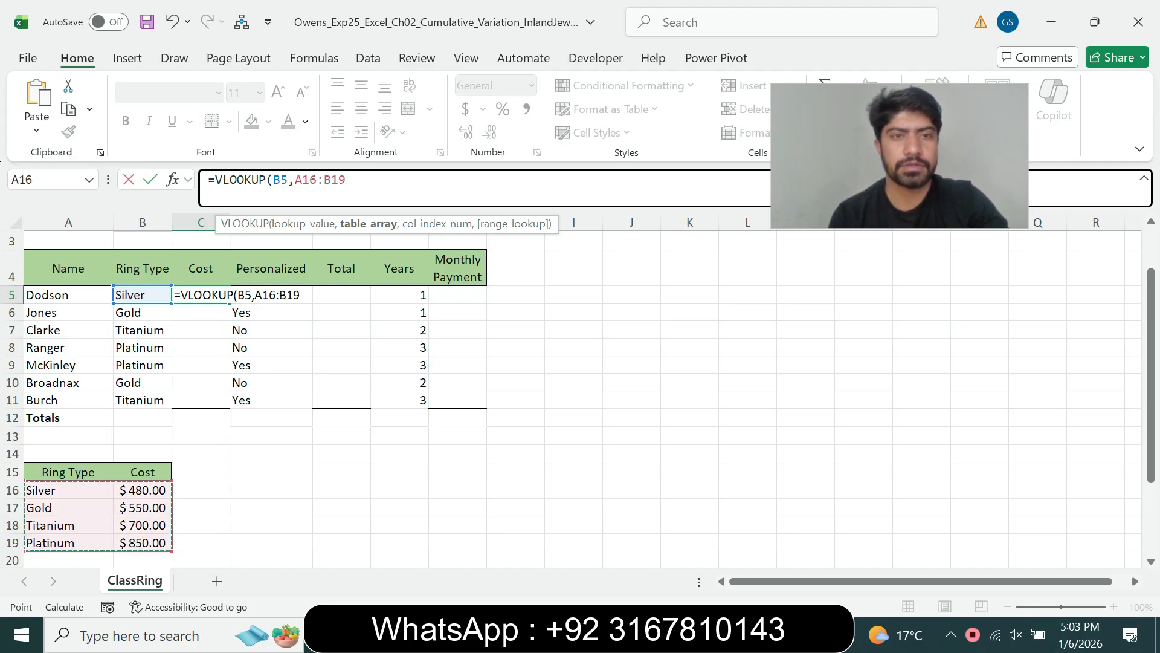
{"action": "key", "text": "F4"}
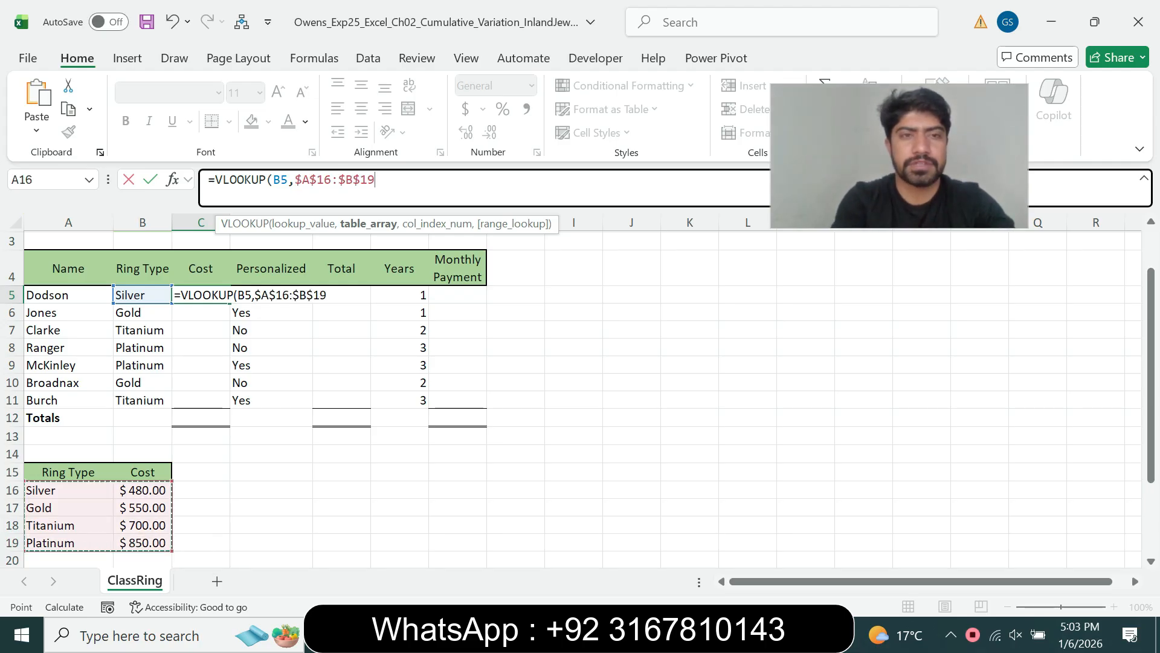
{"action": "type", "text": ","}
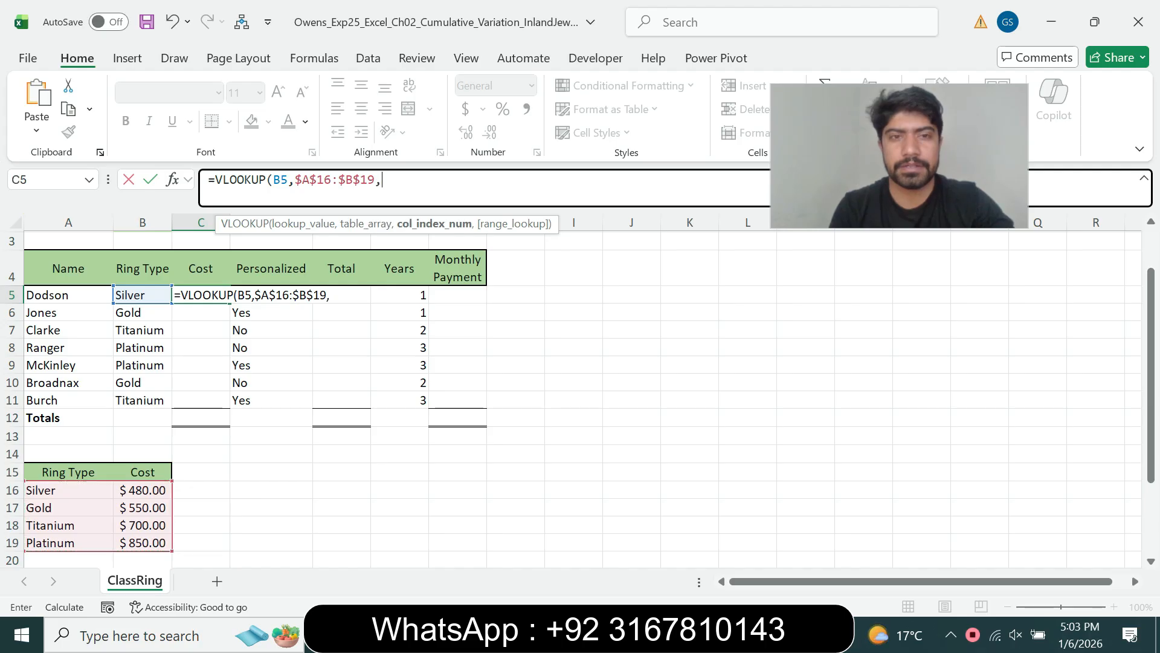
{"action": "type", "text": "2,"}
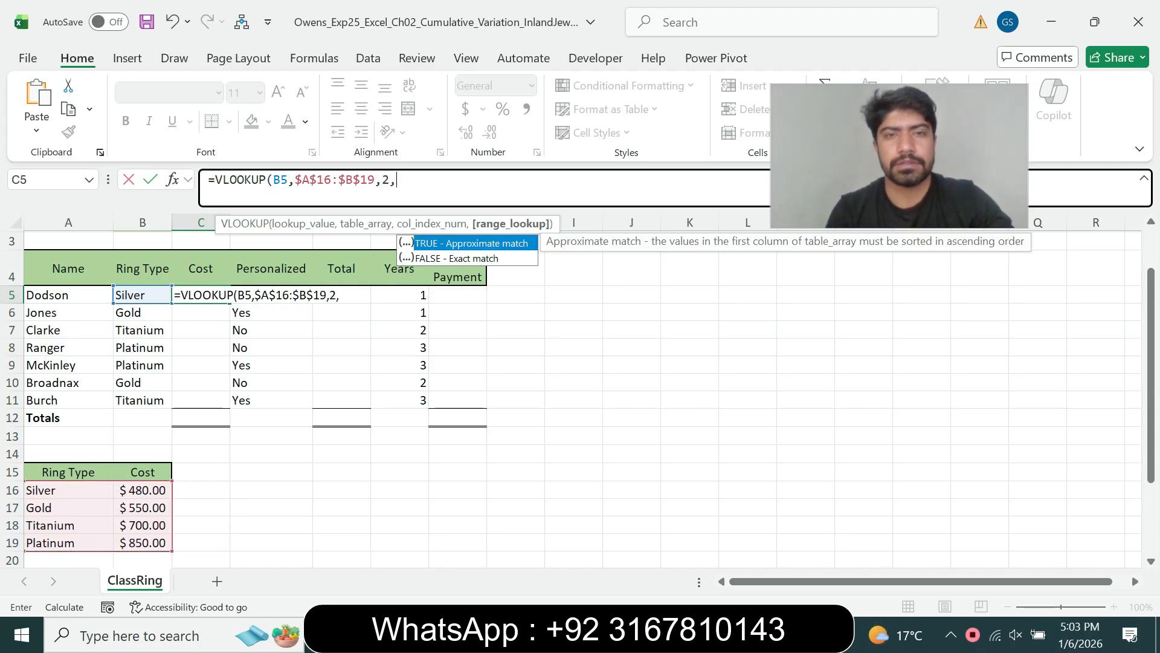
{"action": "key", "text": "alt+Tab"}
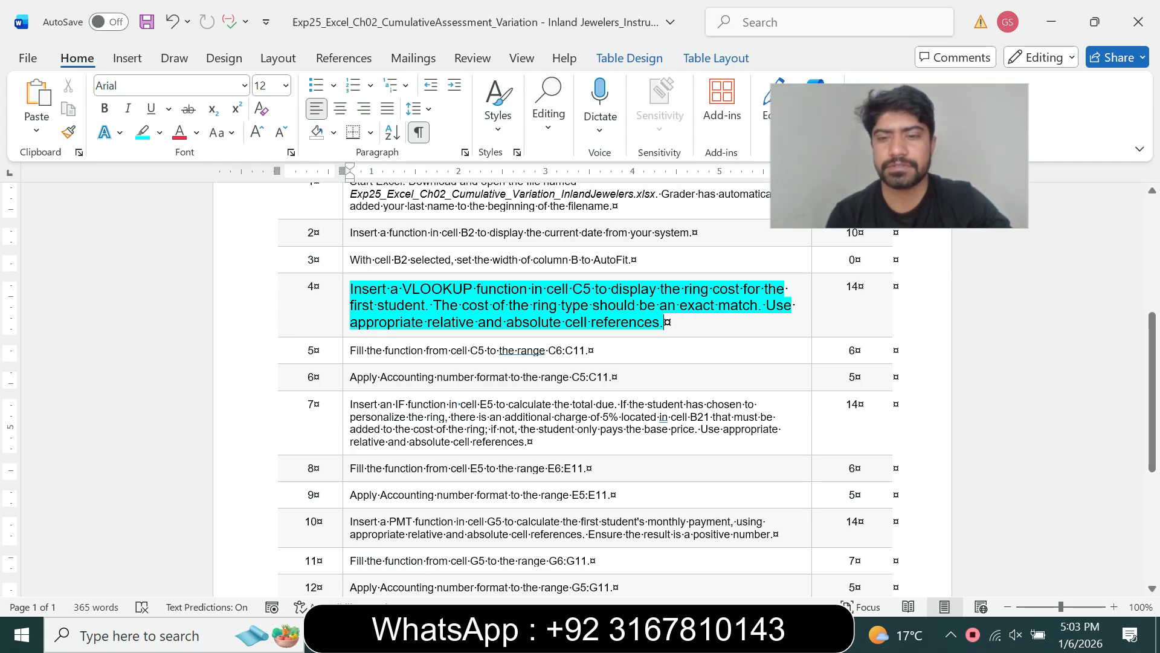
{"action": "key", "text": "alt+Tab"}
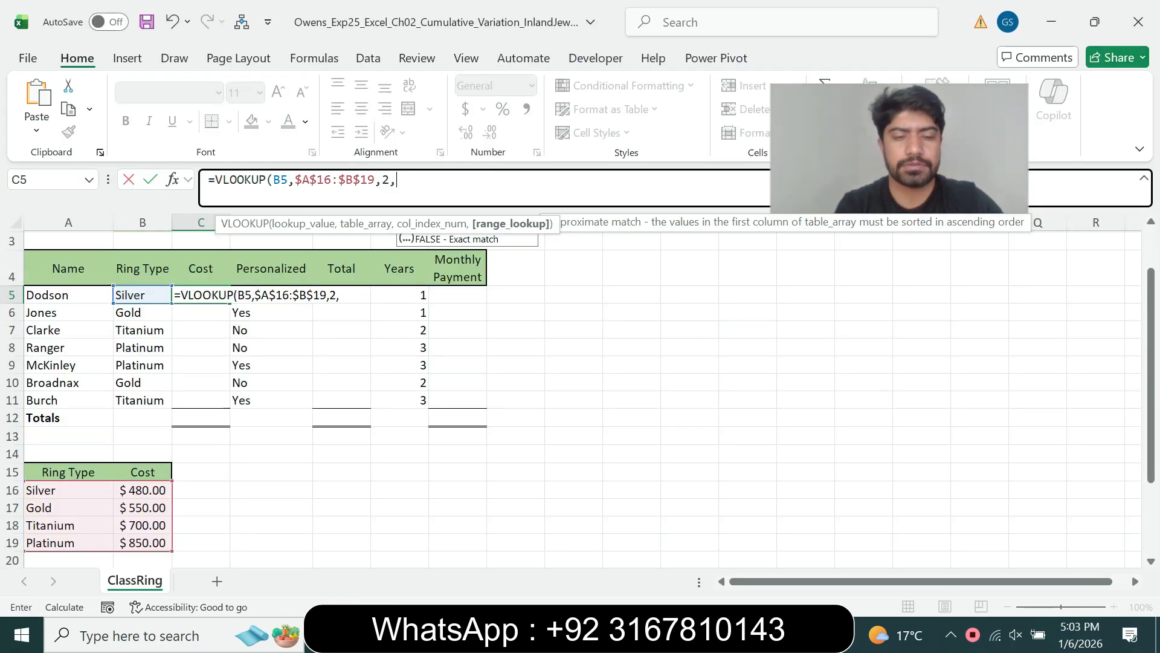
{"action": "type", "text": "FA"}
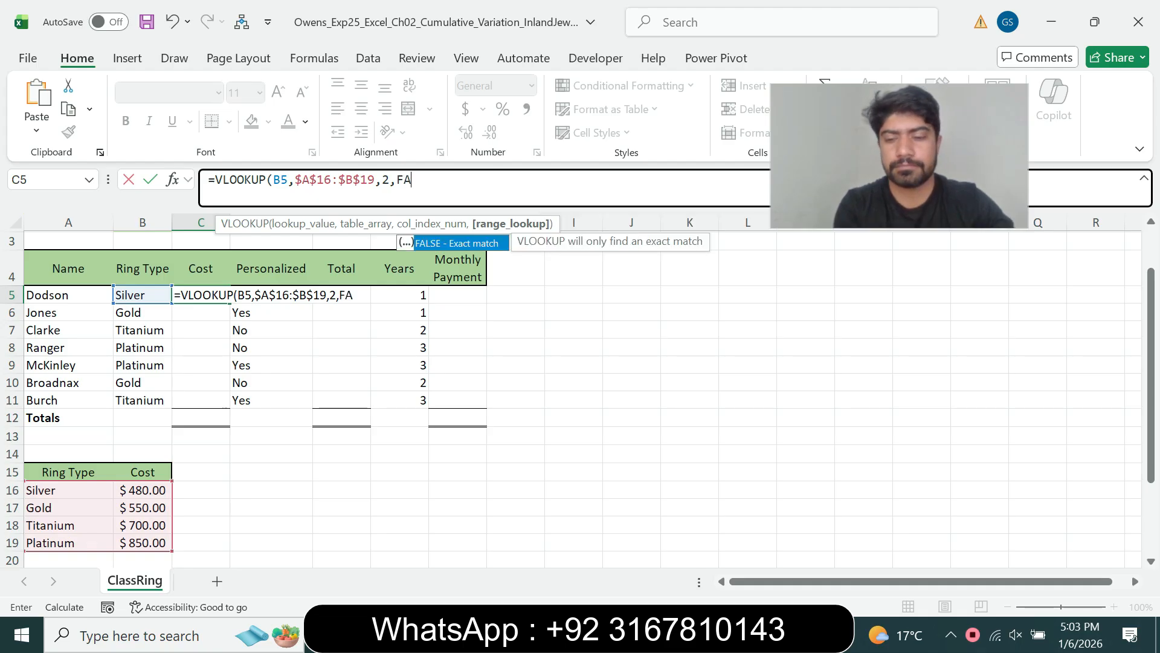
{"action": "type", "text": "L"}
{"action": "type", "text": "S"}
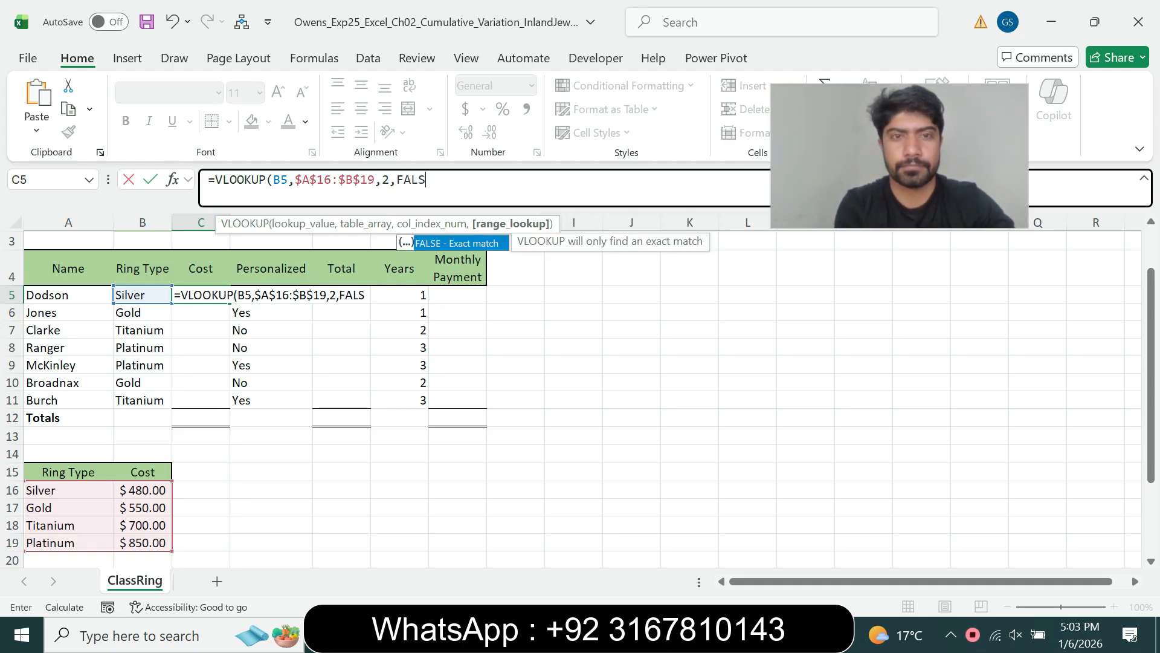
{"action": "type", "text": "E)"}
{"action": "key", "text": "Return"}
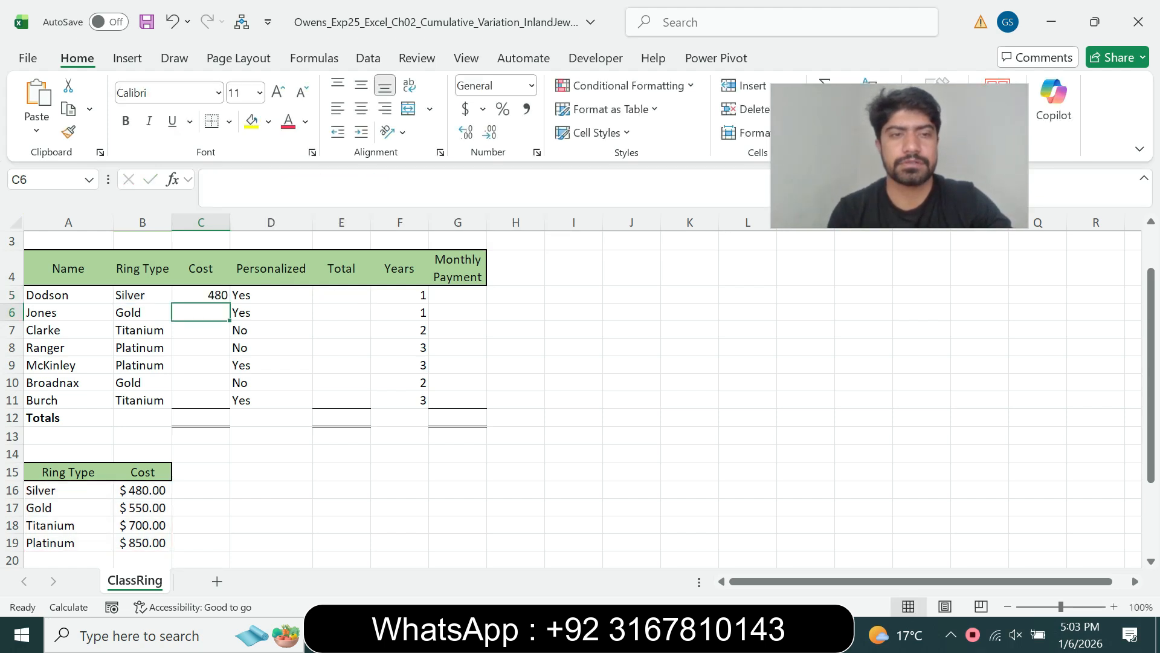
{"action": "key", "text": "Up"}
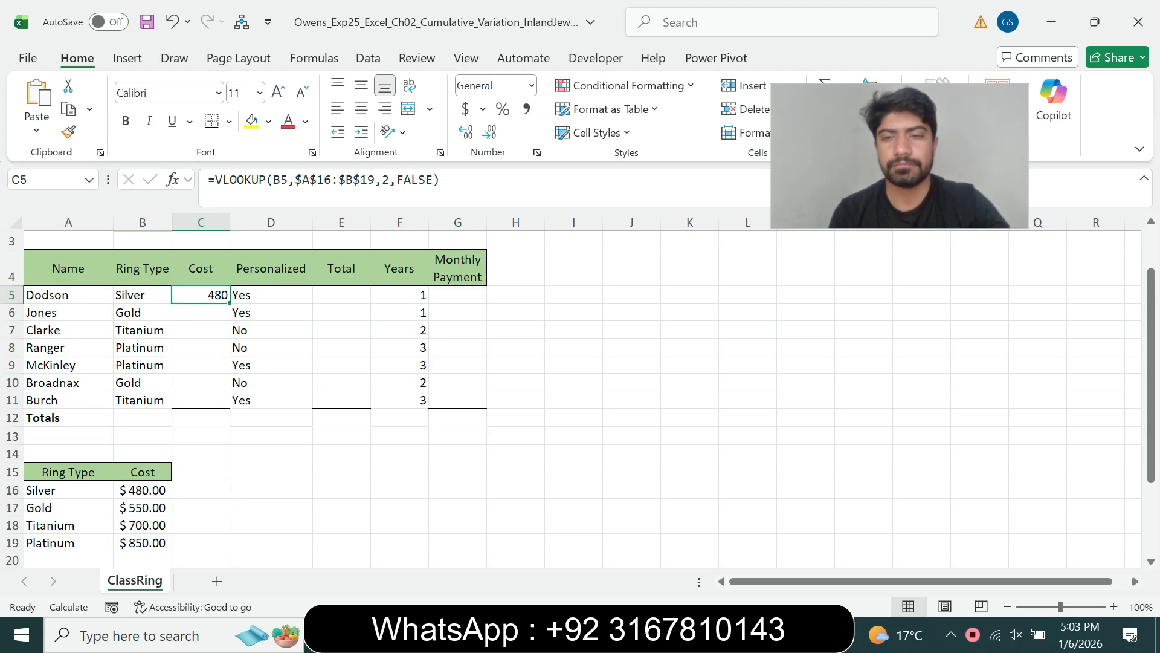
{"action": "key", "text": "alt+Tab"}
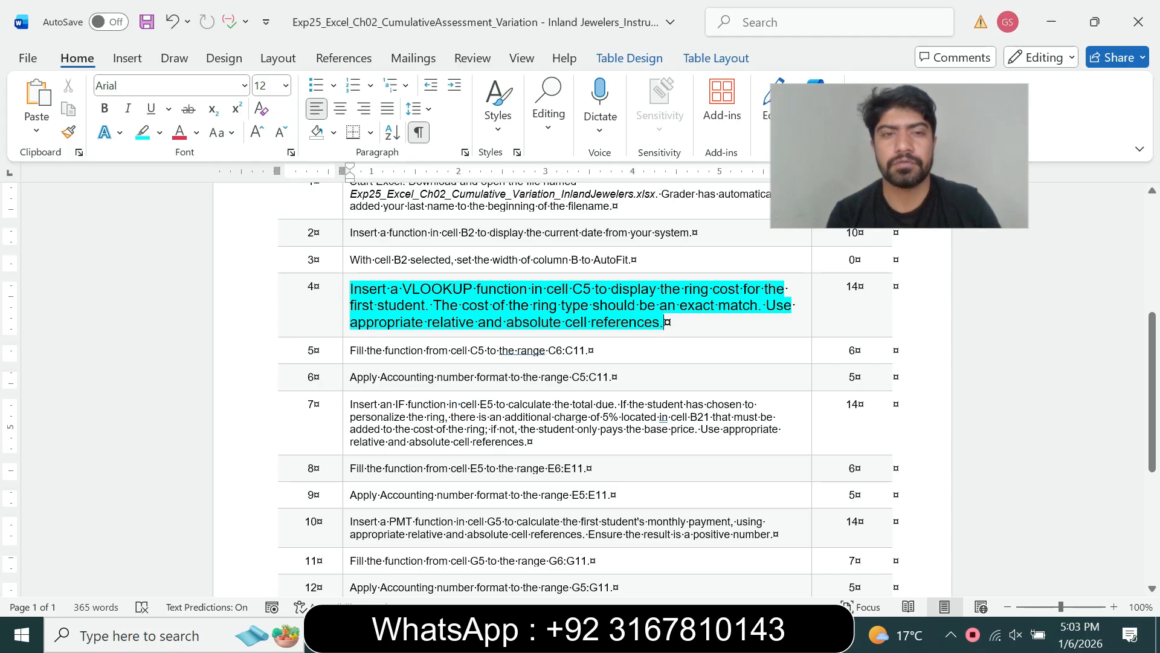
- Set the step 4 instruction back to 9 pt with no highlight
{"action": "triple_click", "coordinate": [544, 306]}
{"action": "left_click", "coordinate": [454, 270]}
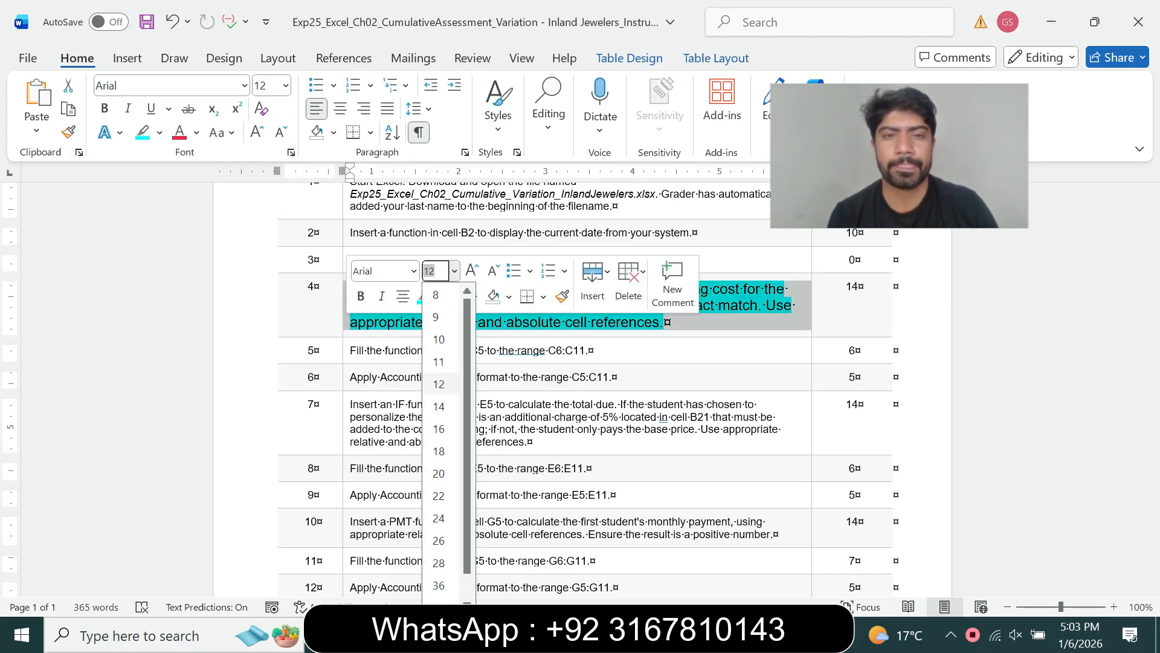
{"action": "left_click", "coordinate": [435, 317]}
{"action": "left_click", "coordinate": [440, 296]}
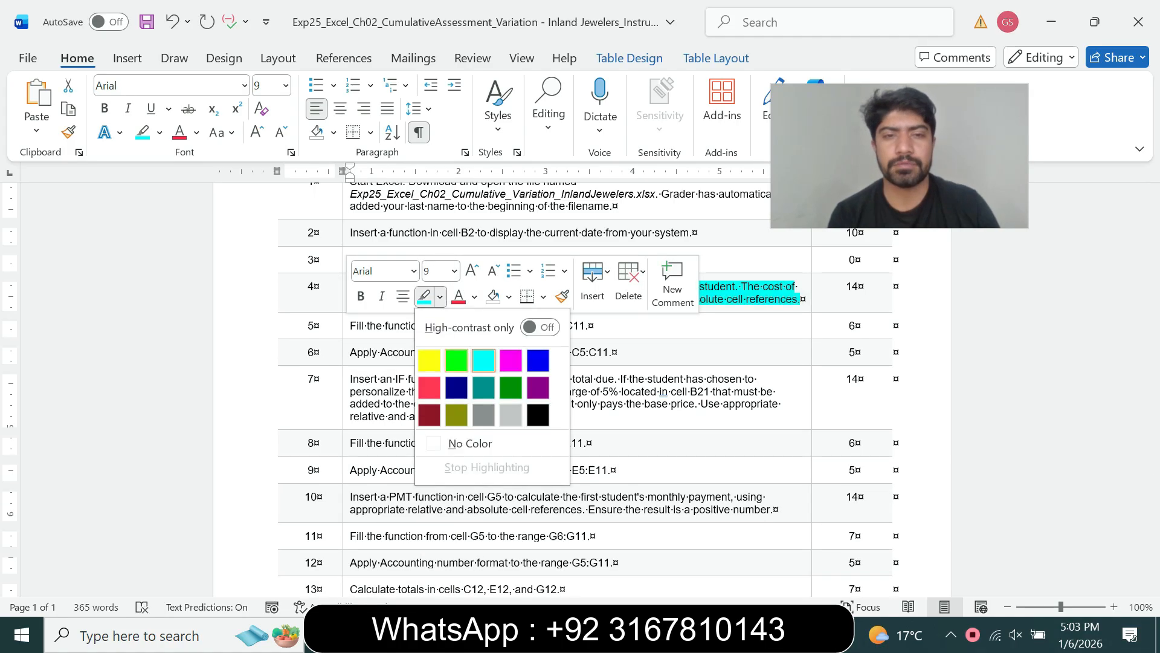
{"action": "left_click", "coordinate": [465, 443]}
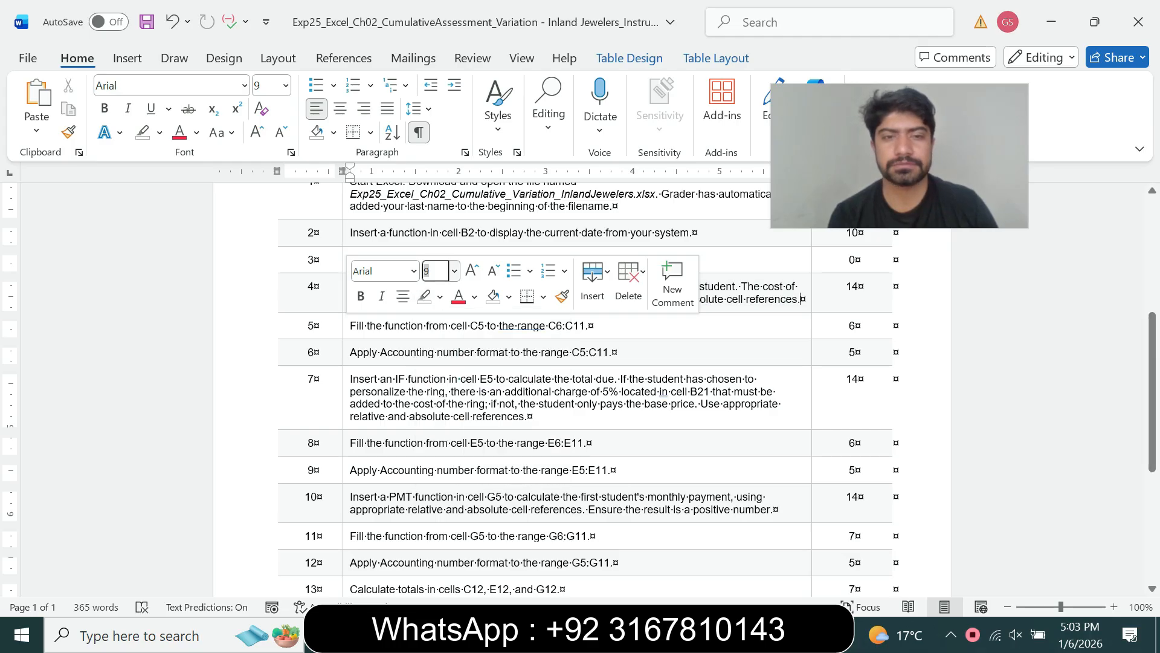
- Make the step 5 instruction 14 pt with cyan highlight, then switch to Excel
{"action": "triple_click", "coordinate": [423, 325]}
{"action": "left_click", "coordinate": [455, 278]}
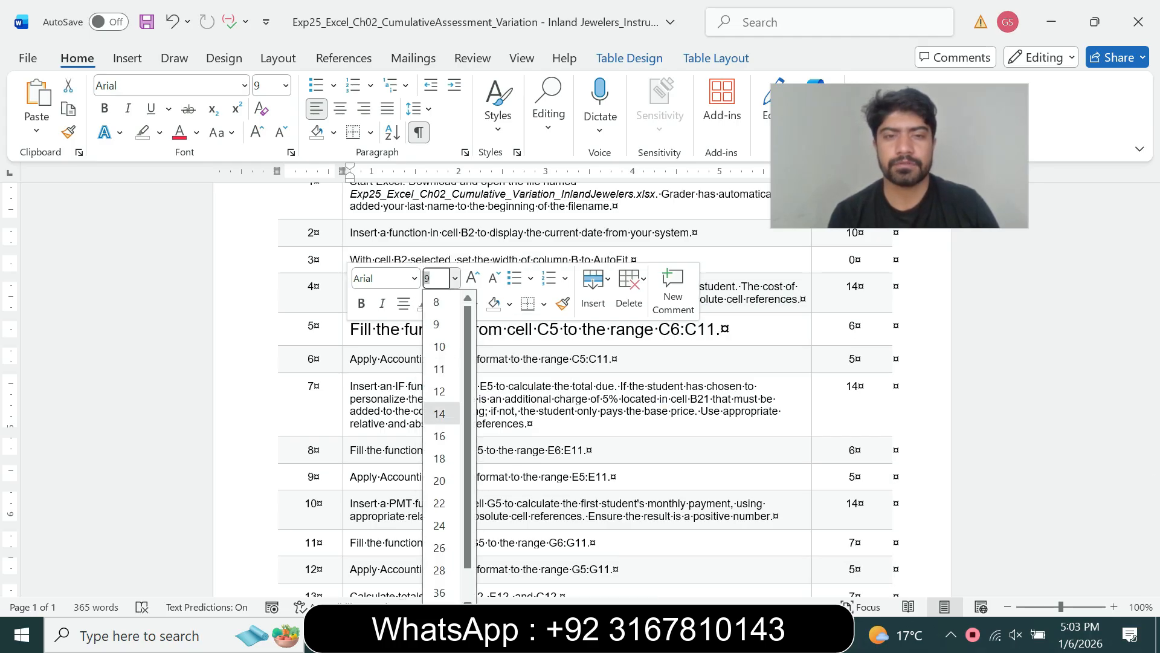
{"action": "left_click", "coordinate": [439, 414]}
{"action": "left_click", "coordinate": [484, 366]}
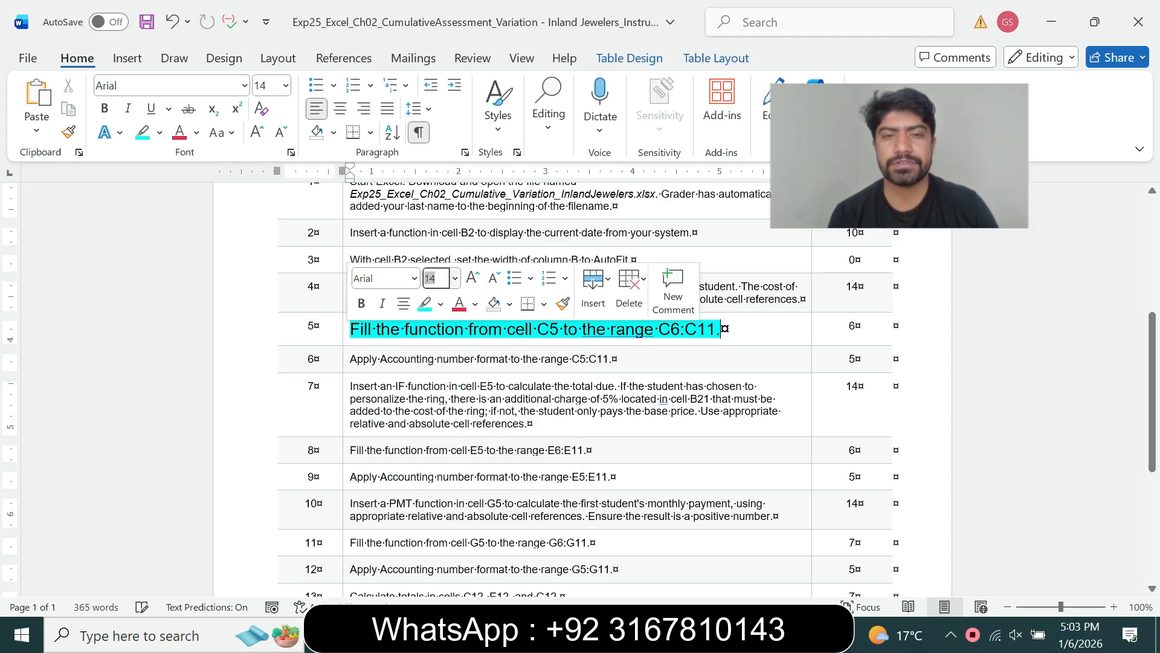
{"action": "left_click_drag", "start_coordinate": [377, 329], "coordinate": [721, 329]}
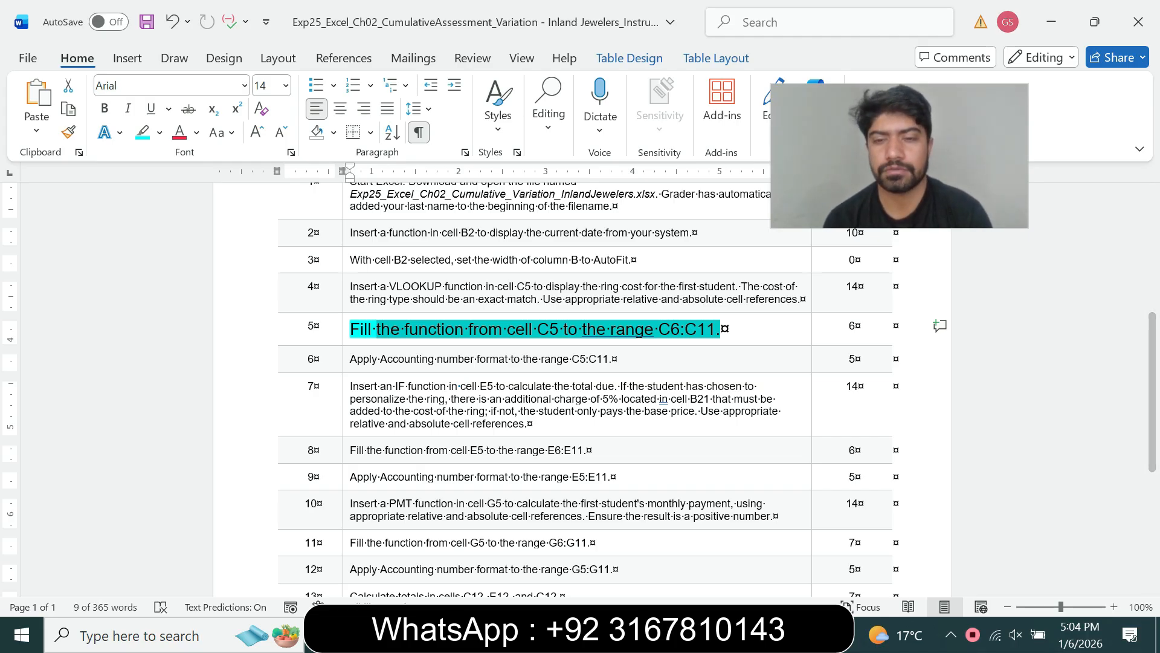
{"action": "key", "text": "alt+Tab"}
- Fill C5's VLOOKUP down to C11, giving 550, 700, 850, 850, 550 and 700
{"action": "left_click_drag", "start_coordinate": [230, 303], "coordinate": [230, 408]}
{"action": "left_click", "coordinate": [271, 383]}
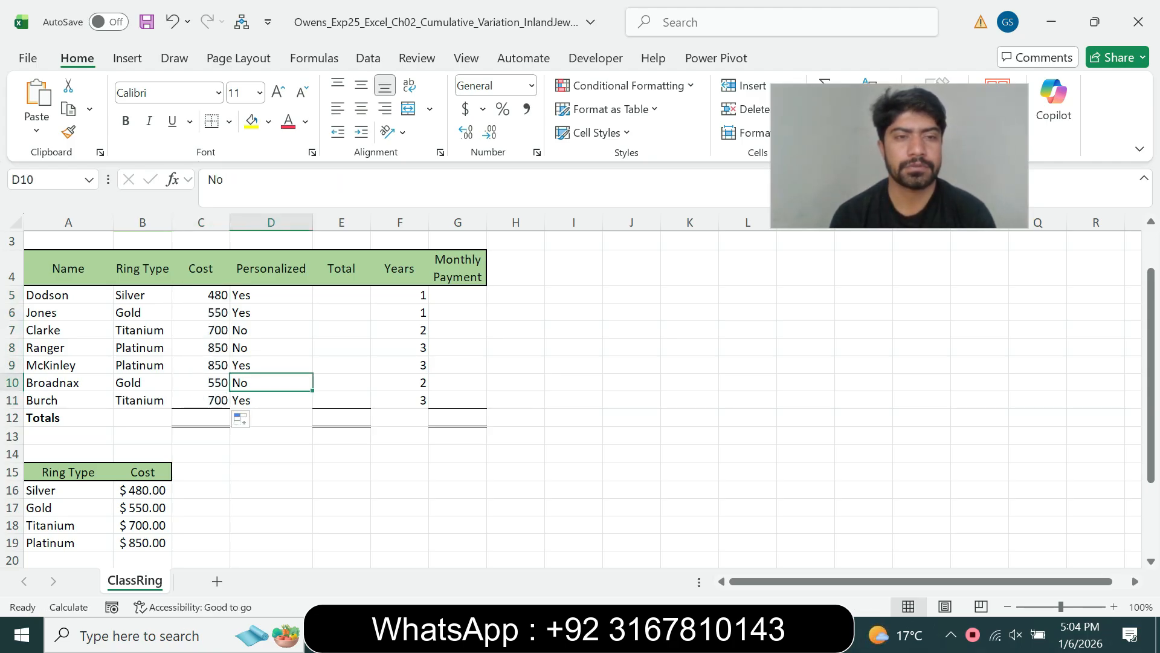
{"action": "key", "text": "alt+Tab"}
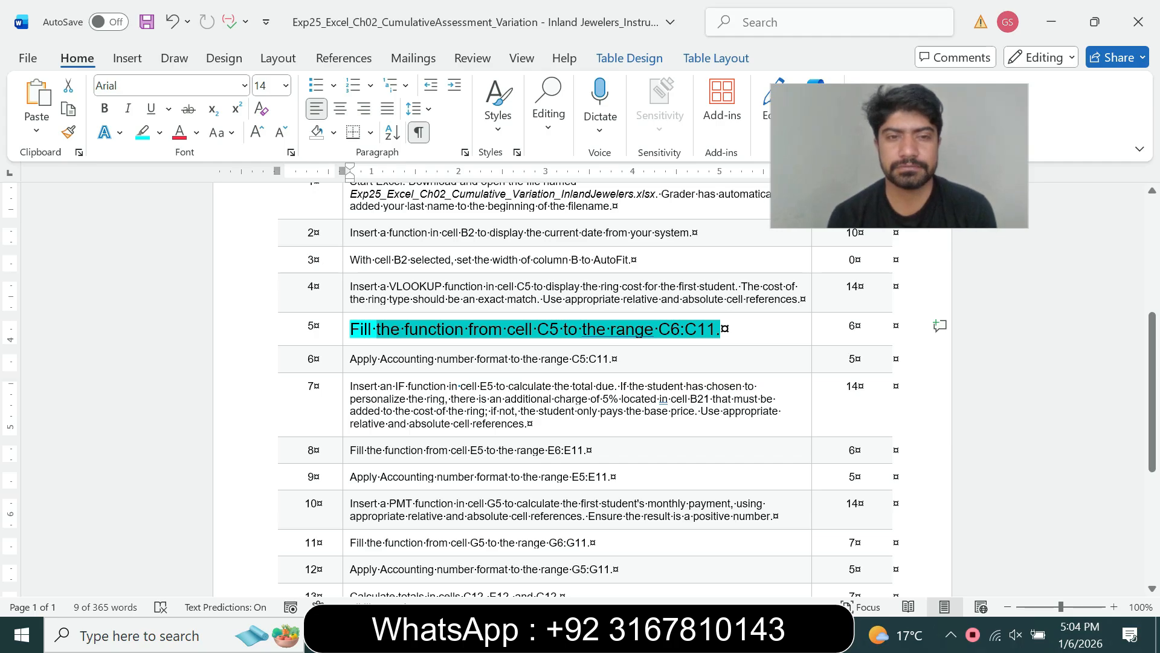
- Set the step 5 instruction back to 9 pt with no highlight
{"action": "left_click_drag", "start_coordinate": [376, 330], "coordinate": [351, 330]}
{"action": "left_click", "coordinate": [455, 281]}
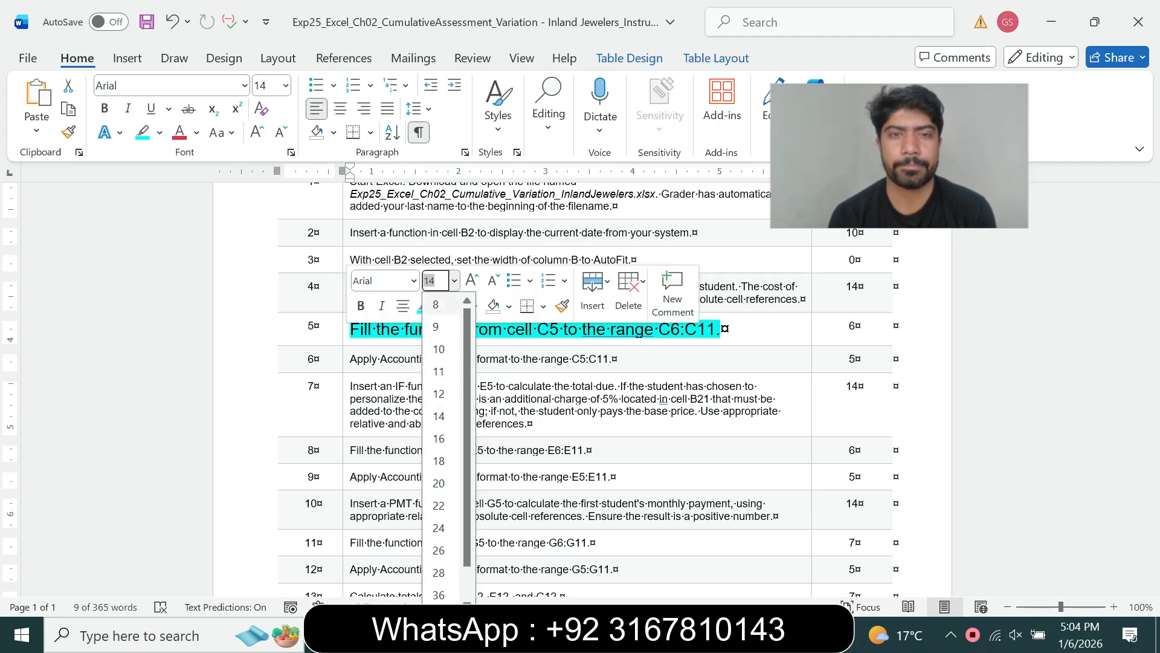
{"action": "left_click", "coordinate": [436, 327]}
{"action": "left_click", "coordinate": [440, 306]}
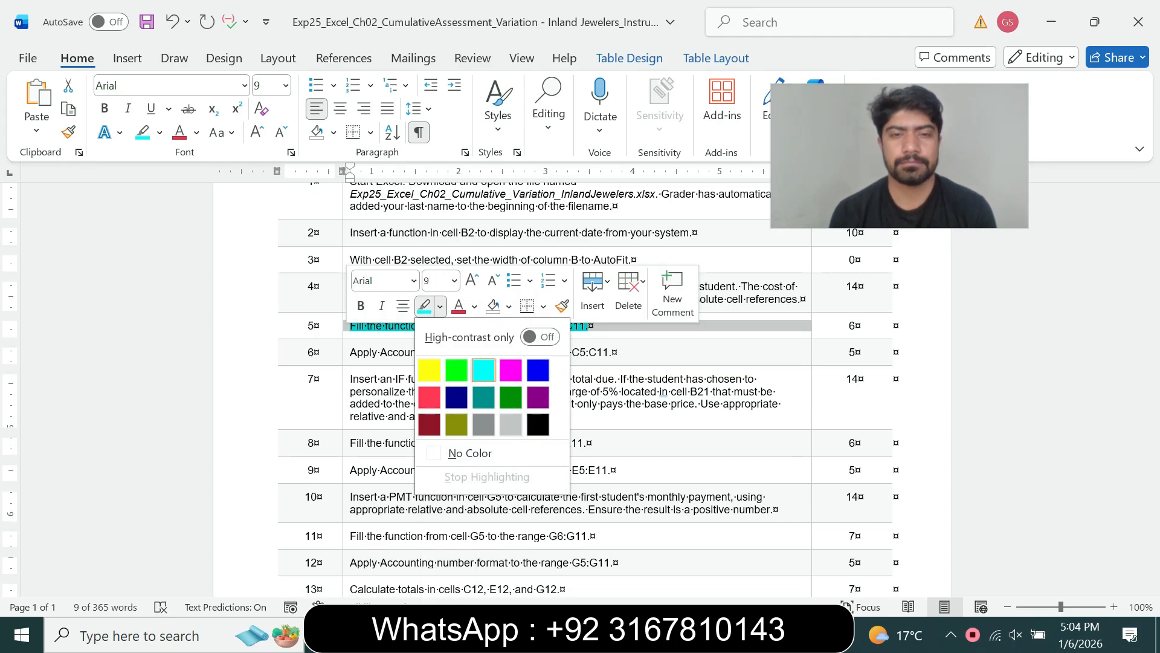
{"action": "left_click", "coordinate": [470, 454]}
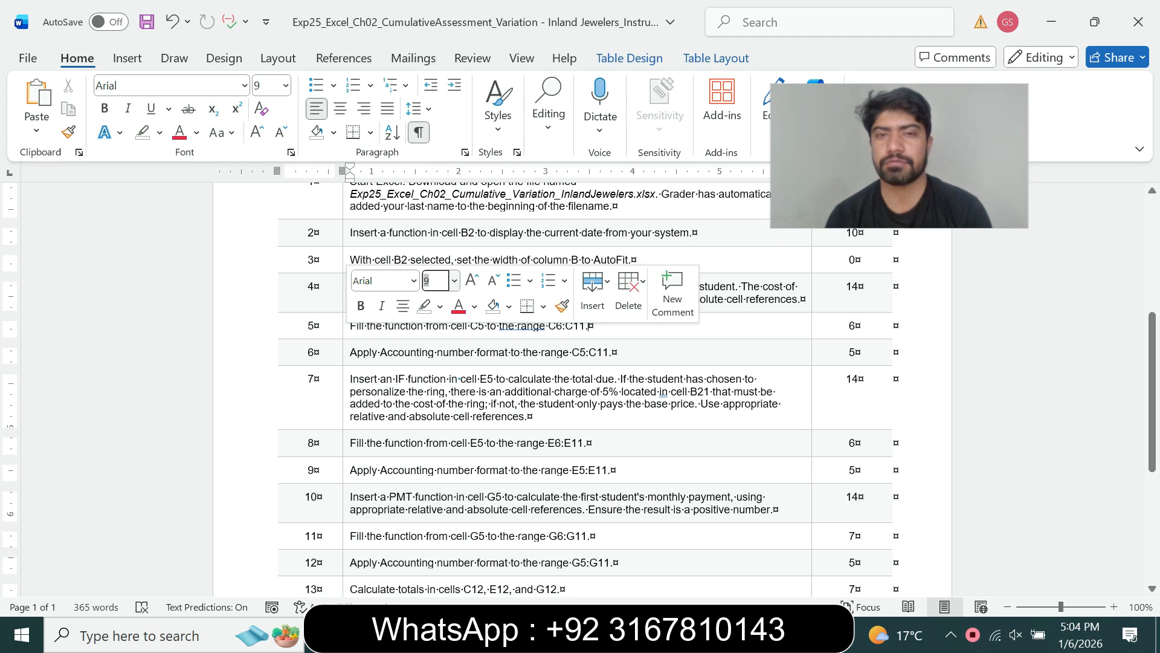
- Make the step 6 Accounting-format instruction 12 pt with cyan highlight
{"action": "left_click", "coordinate": [346, 353]}
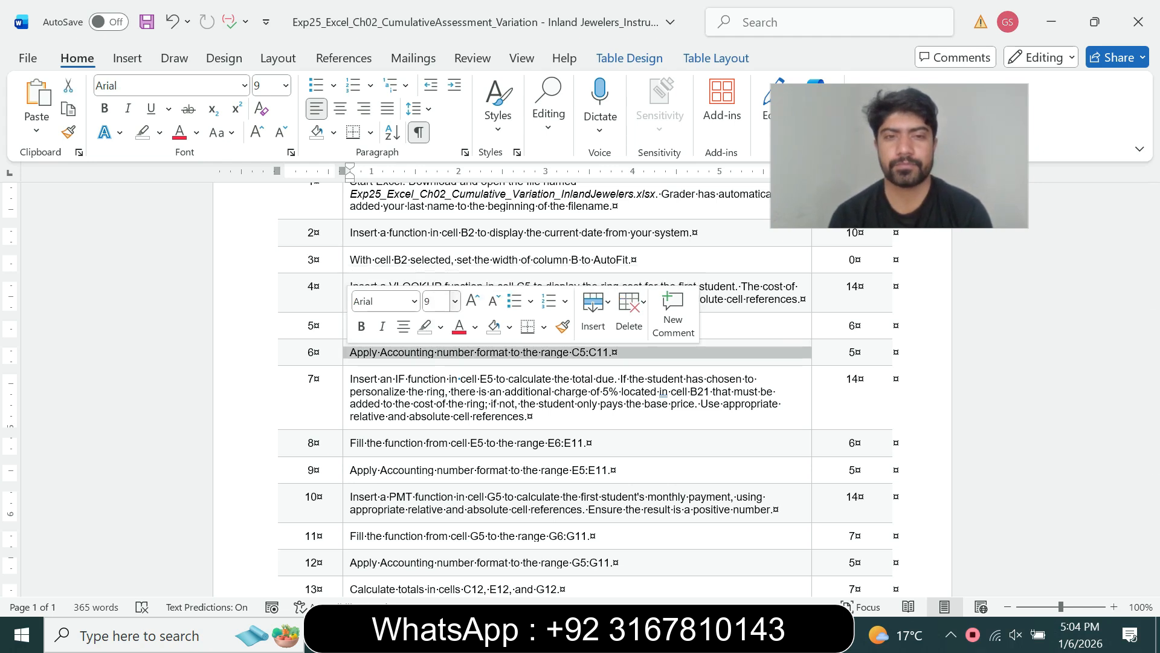
{"action": "left_click", "coordinate": [455, 301]}
{"action": "left_click", "coordinate": [438, 412]}
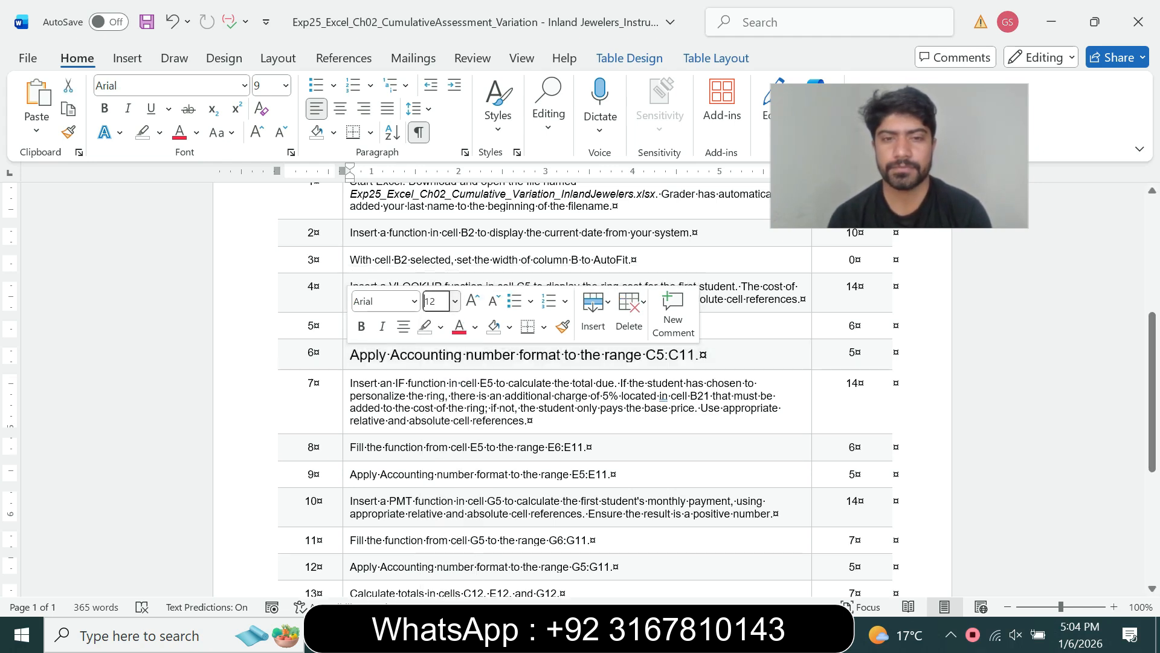
{"action": "left_click", "coordinate": [440, 326]}
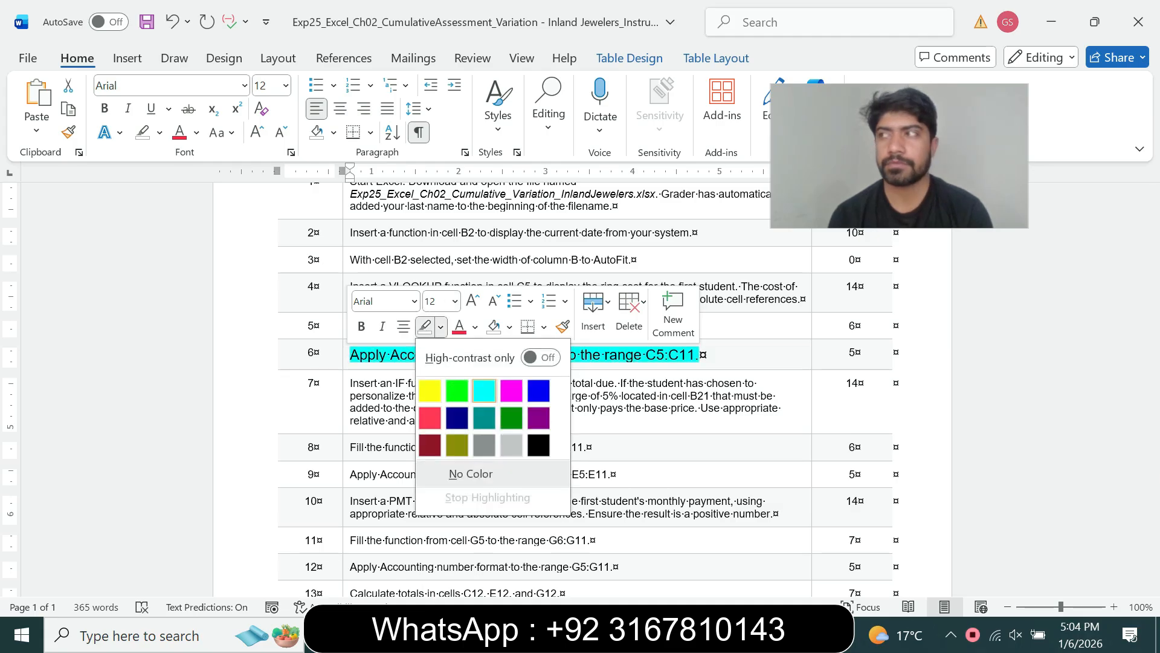
{"action": "left_click", "coordinate": [493, 386]}
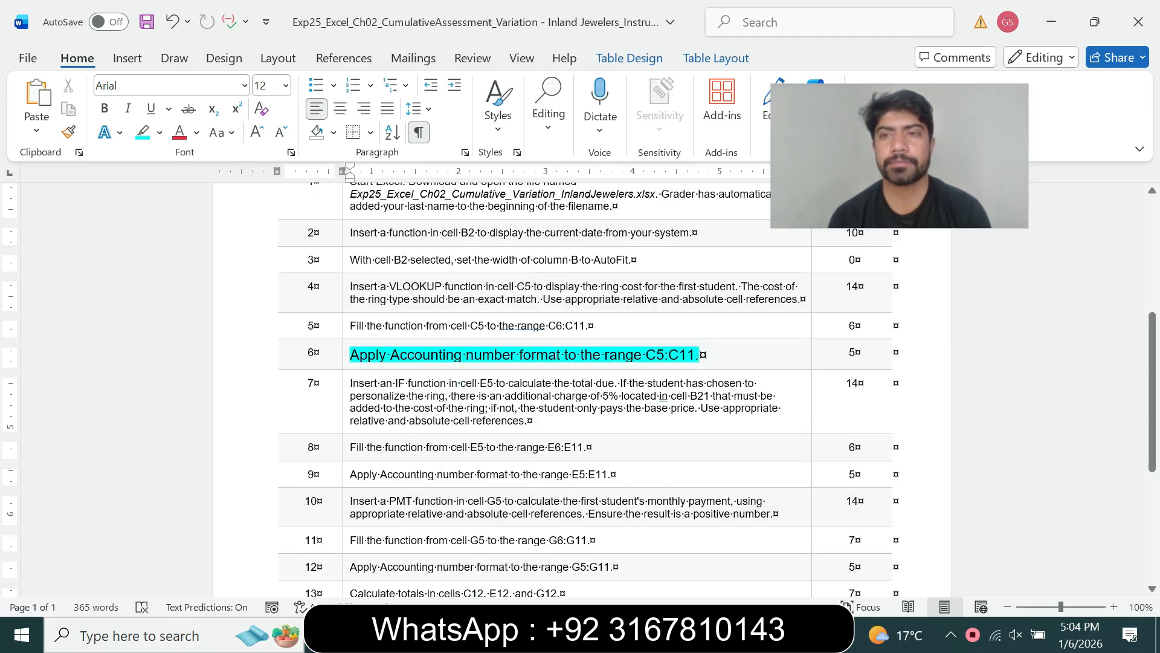
{"action": "scroll", "coordinate": [579, 392], "scroll_direction": "down", "scroll_amount": 2}
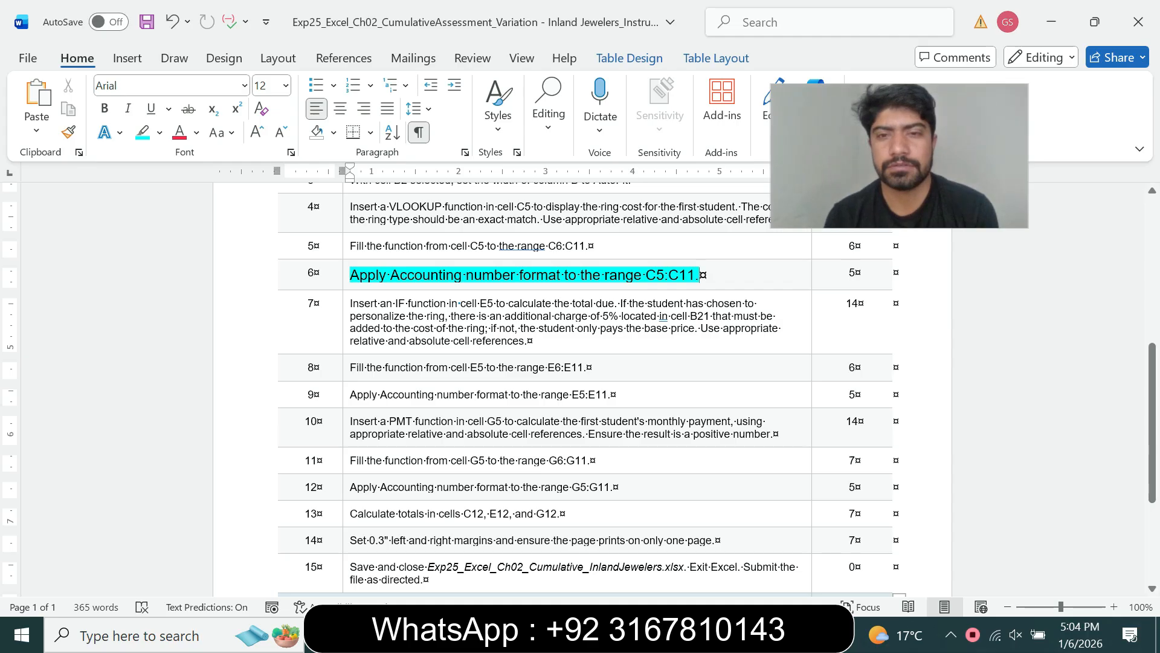
{"action": "left_click_drag", "start_coordinate": [645, 275], "coordinate": [696, 275]}
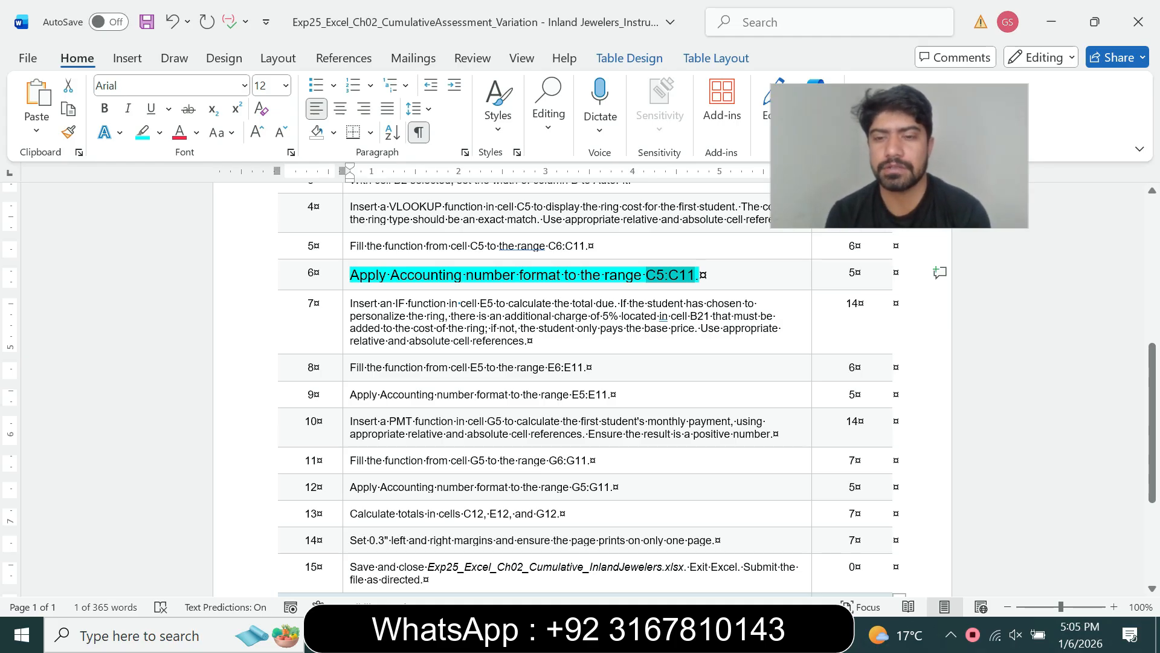
- Select C5:C11 via the Name Box and apply Accounting format, showing $480.00 to $700.00
{"action": "key", "text": "alt+Tab"}
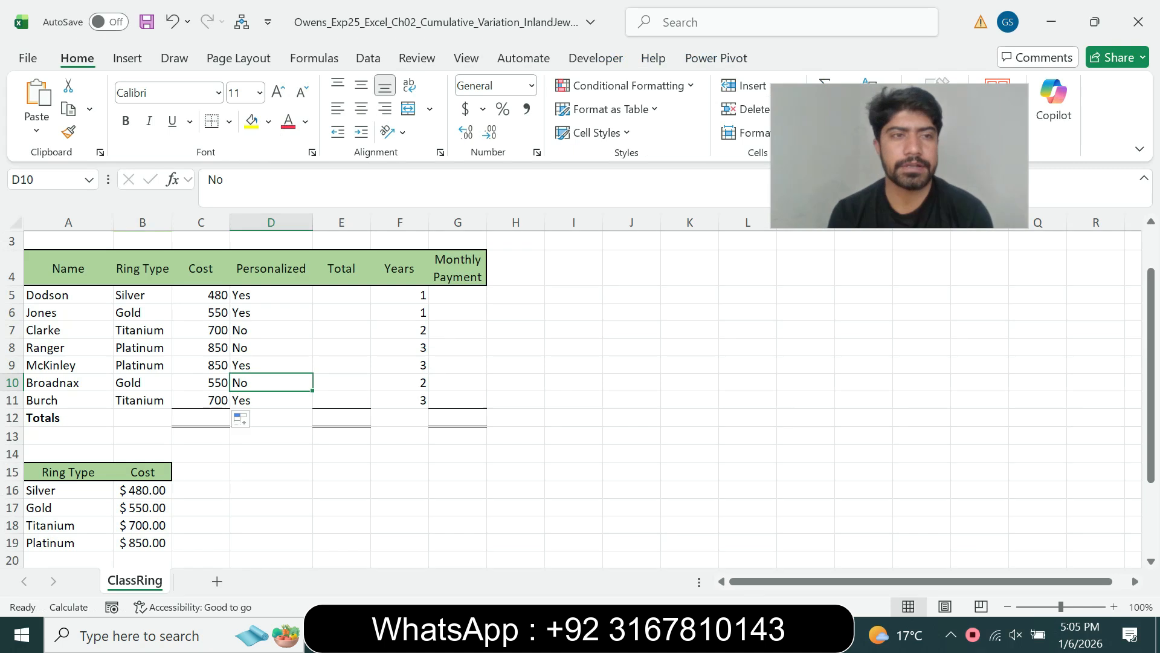
{"action": "left_click", "coordinate": [54, 179]}
{"action": "type", "text": "C5:C11"}
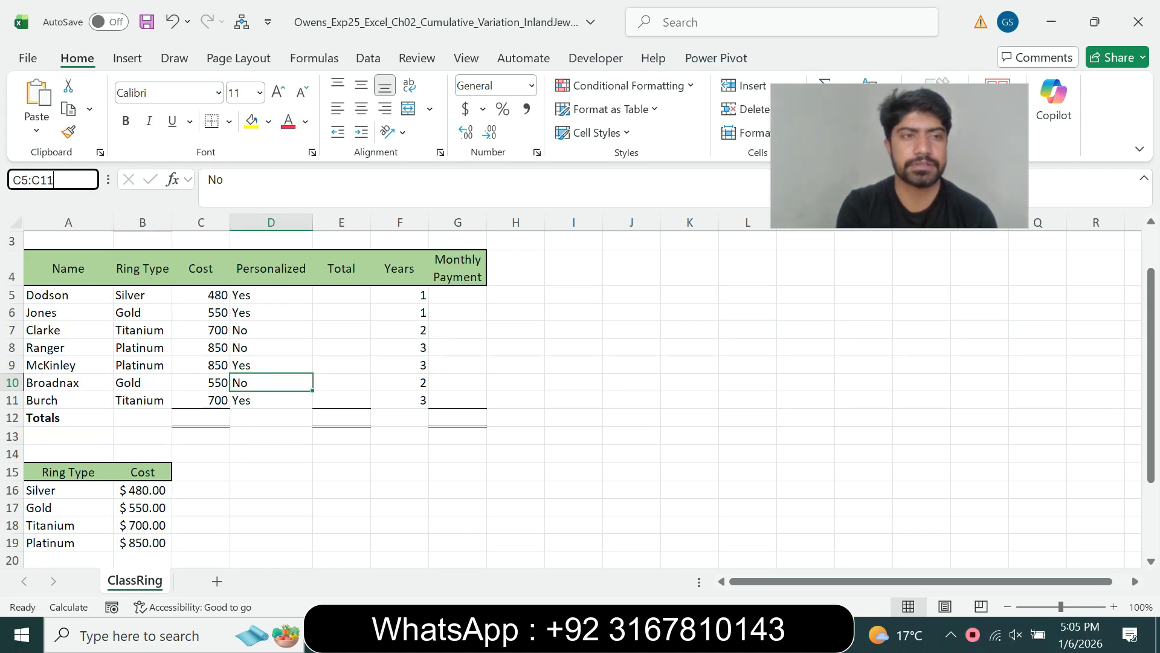
{"action": "key", "text": "Return"}
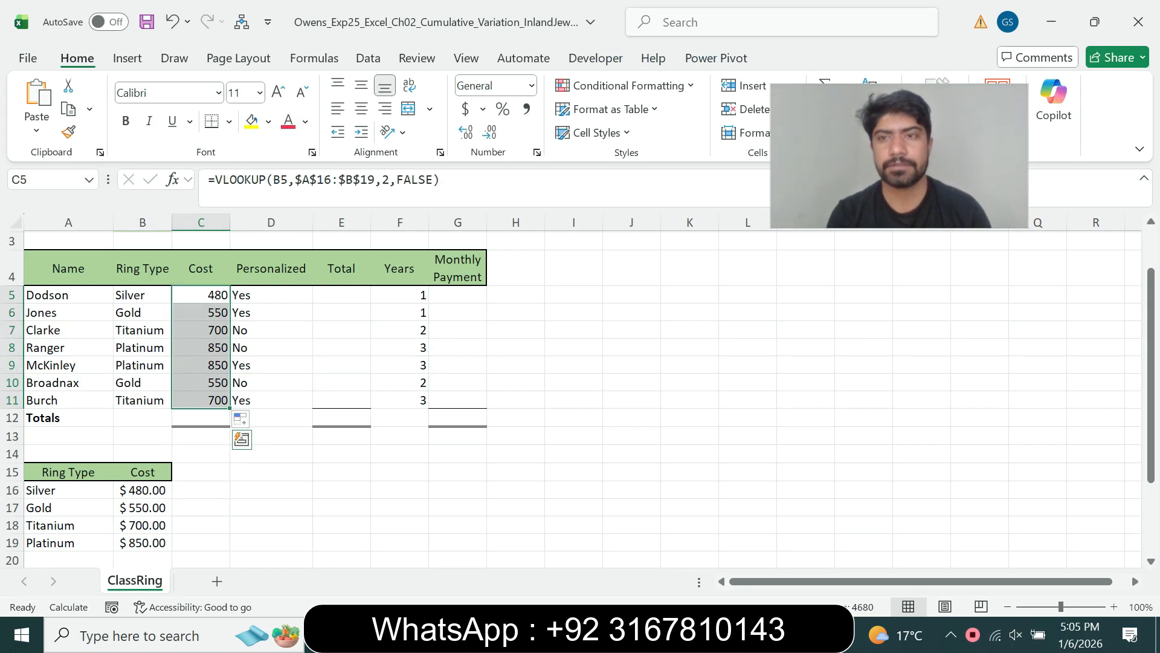
{"action": "key", "text": "alt+Tab"}
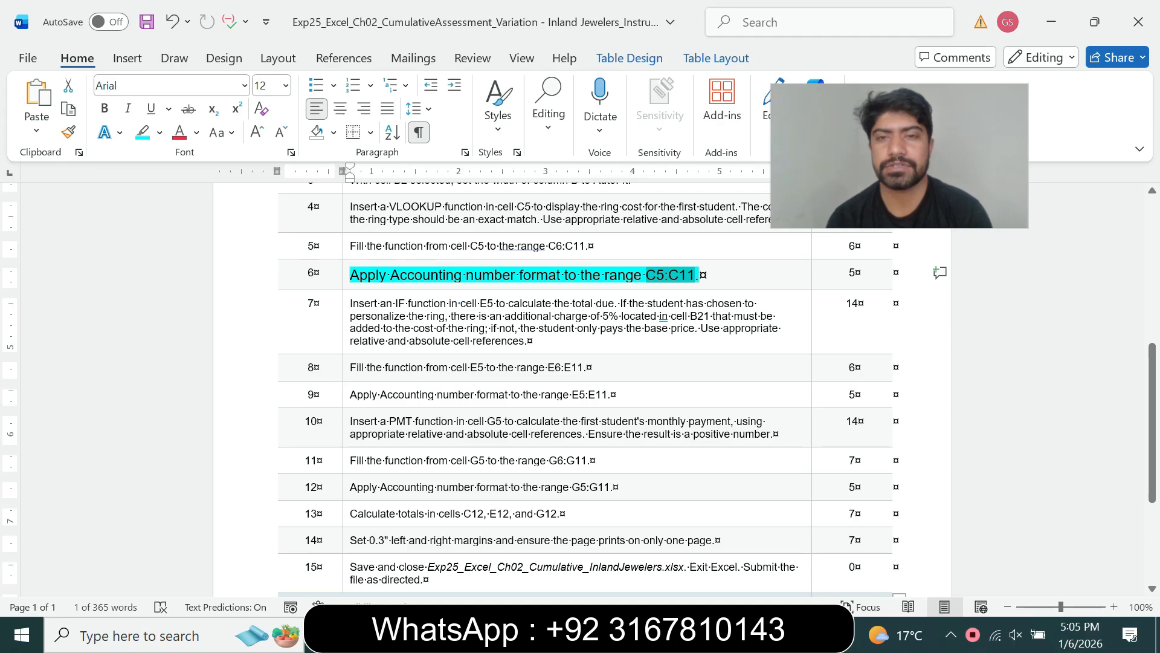
{"action": "key", "text": "alt+Tab"}
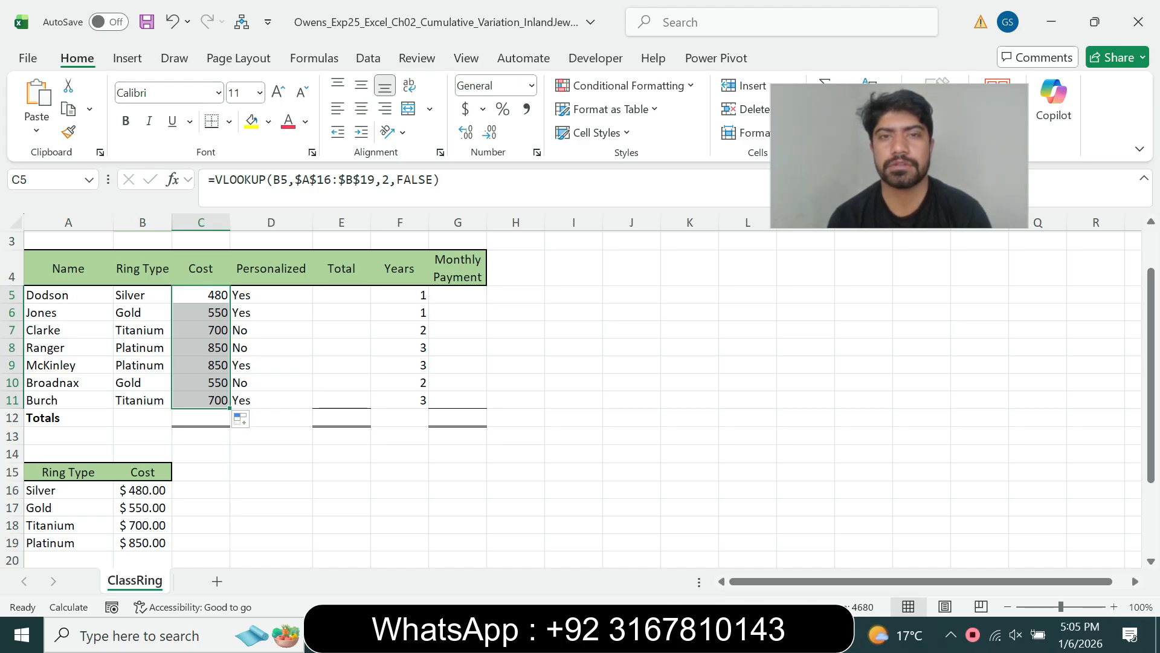
{"action": "key", "text": "ctrl+1"}
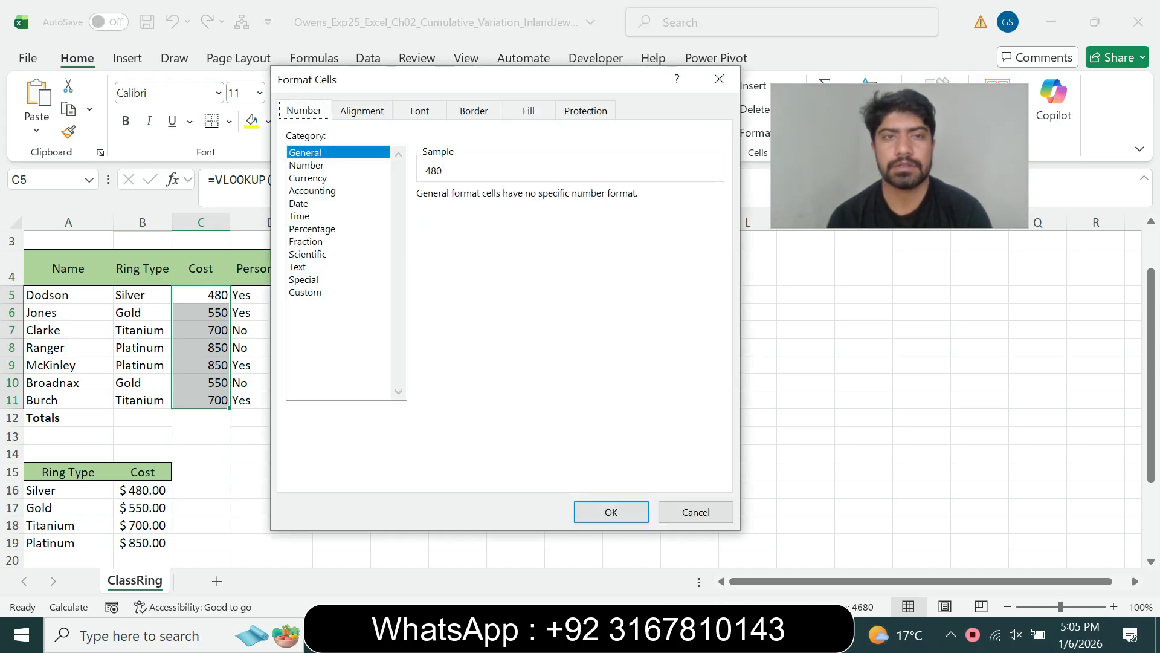
{"action": "left_click", "coordinate": [313, 191]}
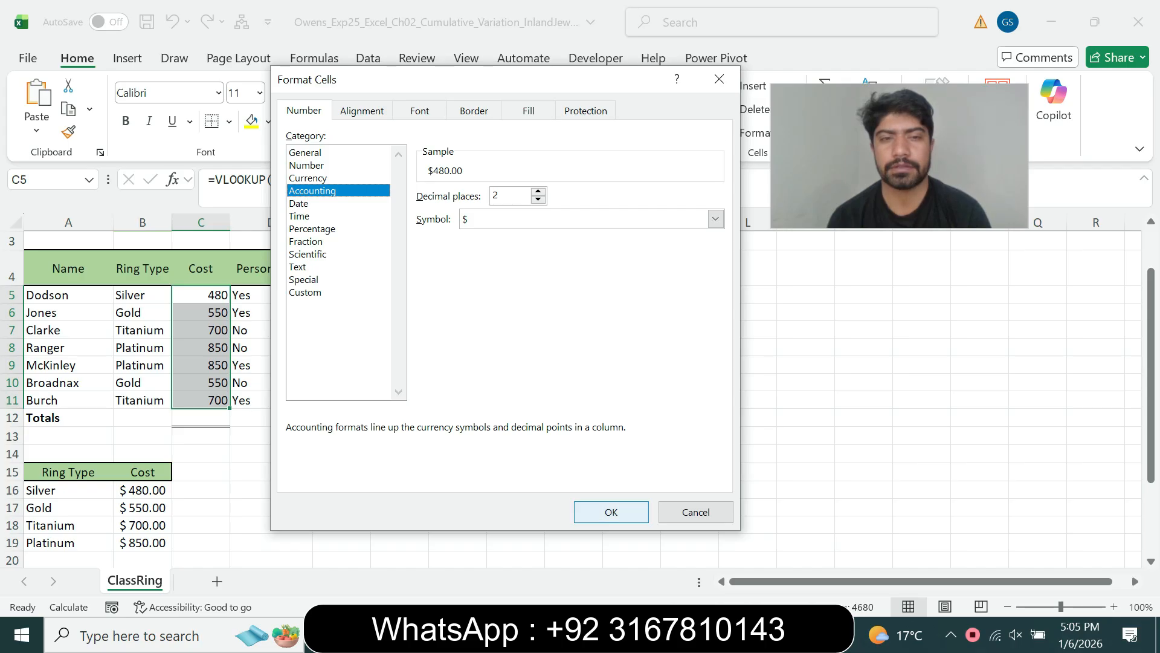
{"action": "left_click", "coordinate": [611, 512]}
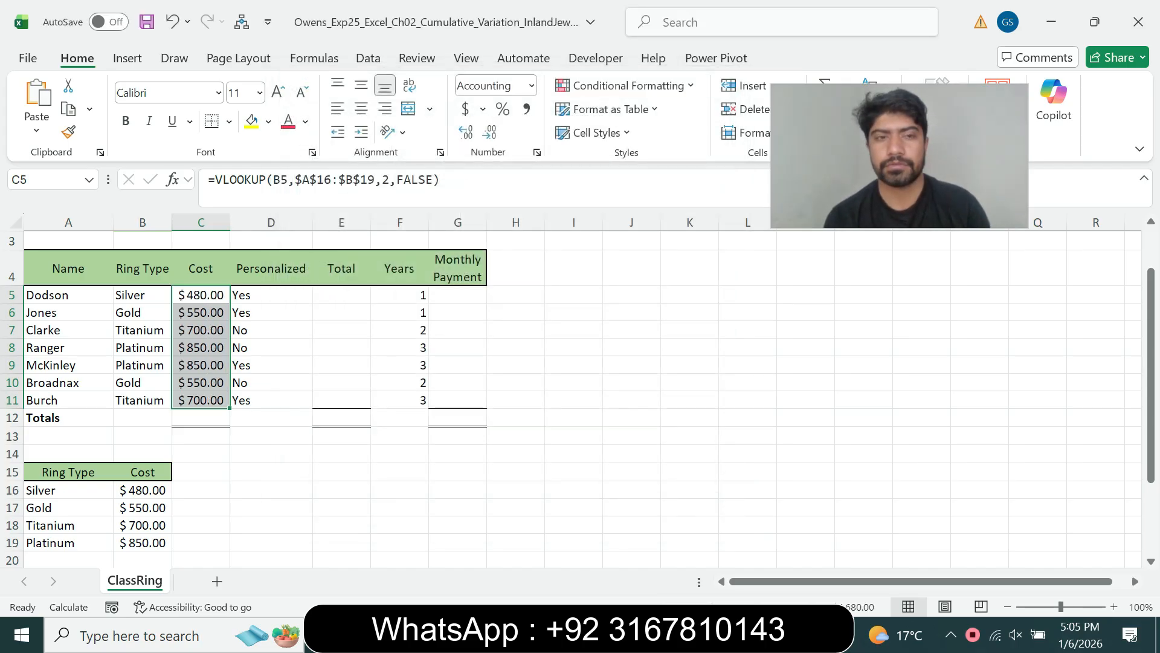
{"action": "key", "text": "alt+Tab"}
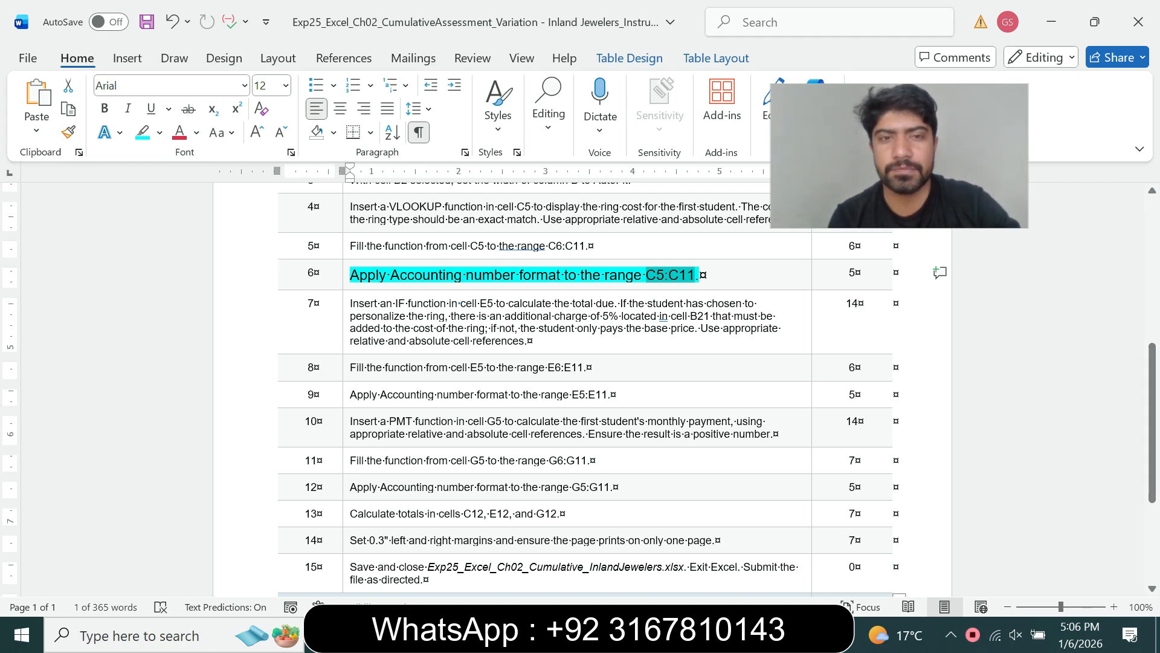
- Set step 6's instruction back to 9 pt with no highlight
{"action": "triple_click", "coordinate": [671, 275]}
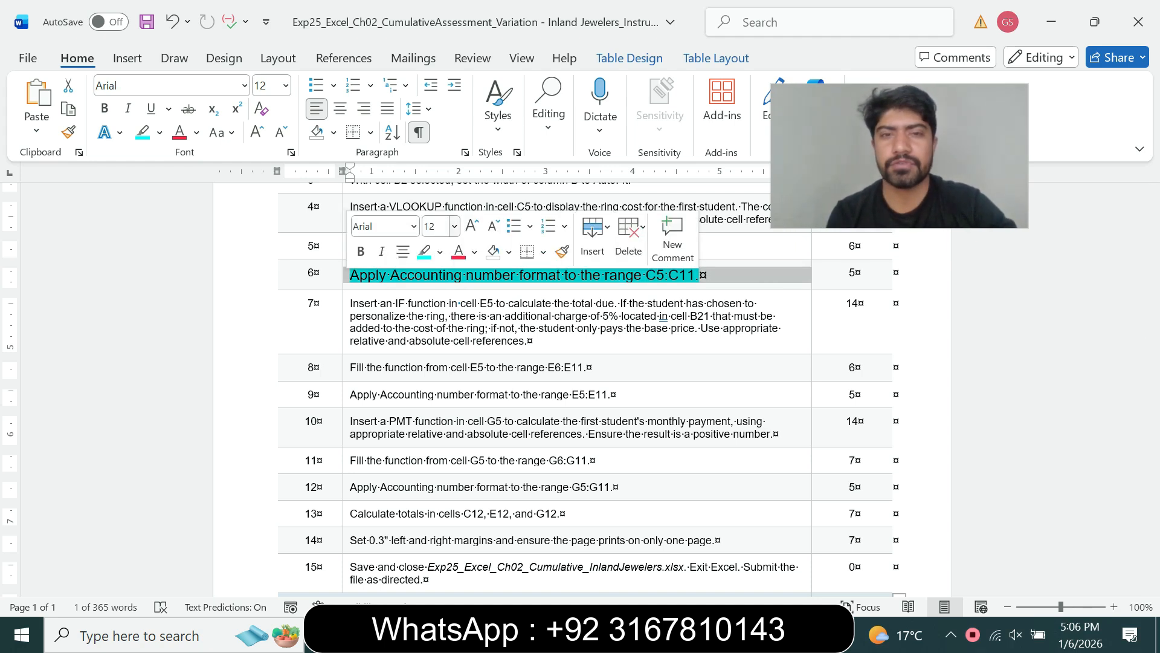
{"action": "left_click", "coordinate": [455, 226]}
{"action": "left_click", "coordinate": [440, 272]}
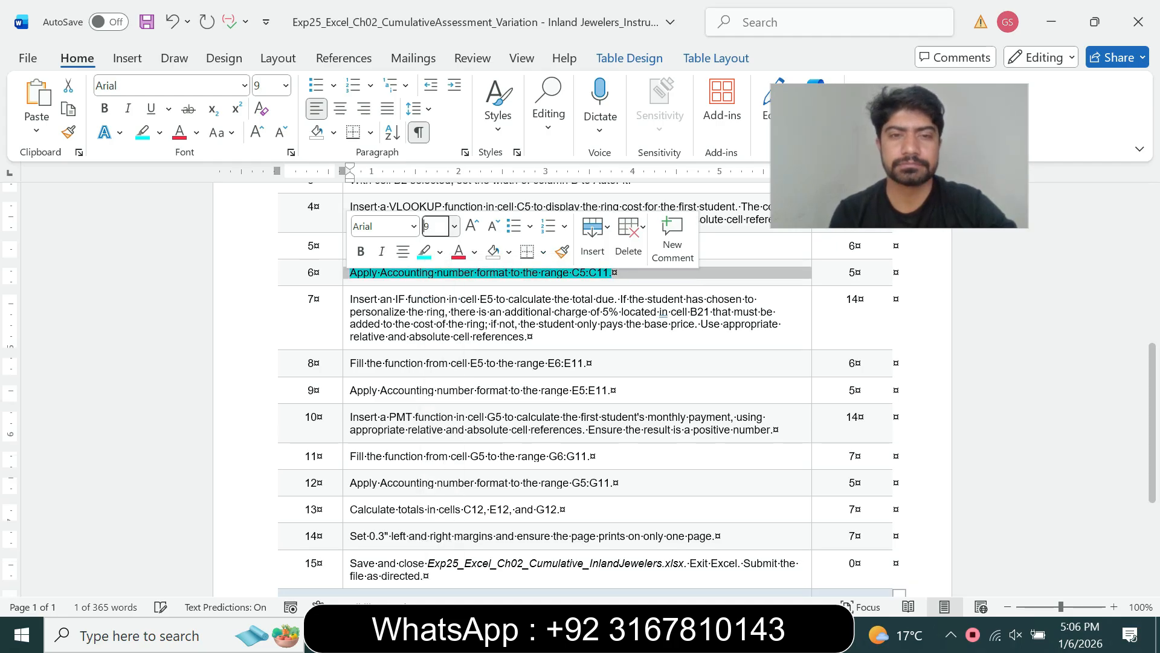
{"action": "left_click", "coordinate": [439, 252]}
{"action": "left_click", "coordinate": [465, 397]}
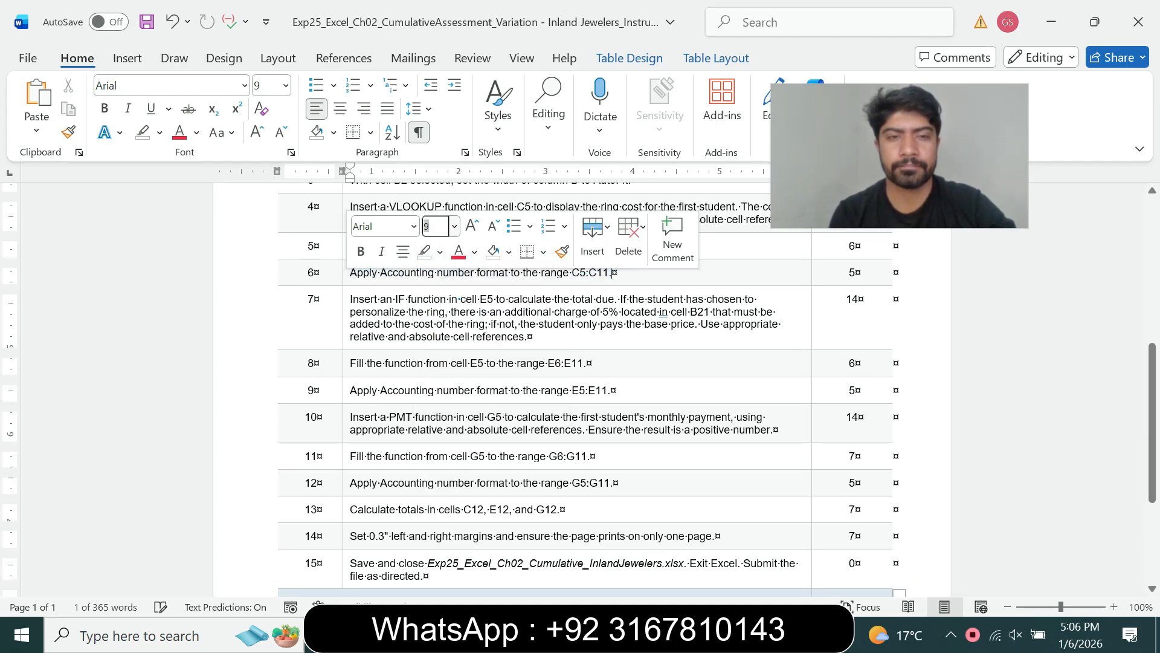
- Make step 7's IF instruction 14 pt with a turquoise highlight
{"action": "triple_click", "coordinate": [473, 336]}
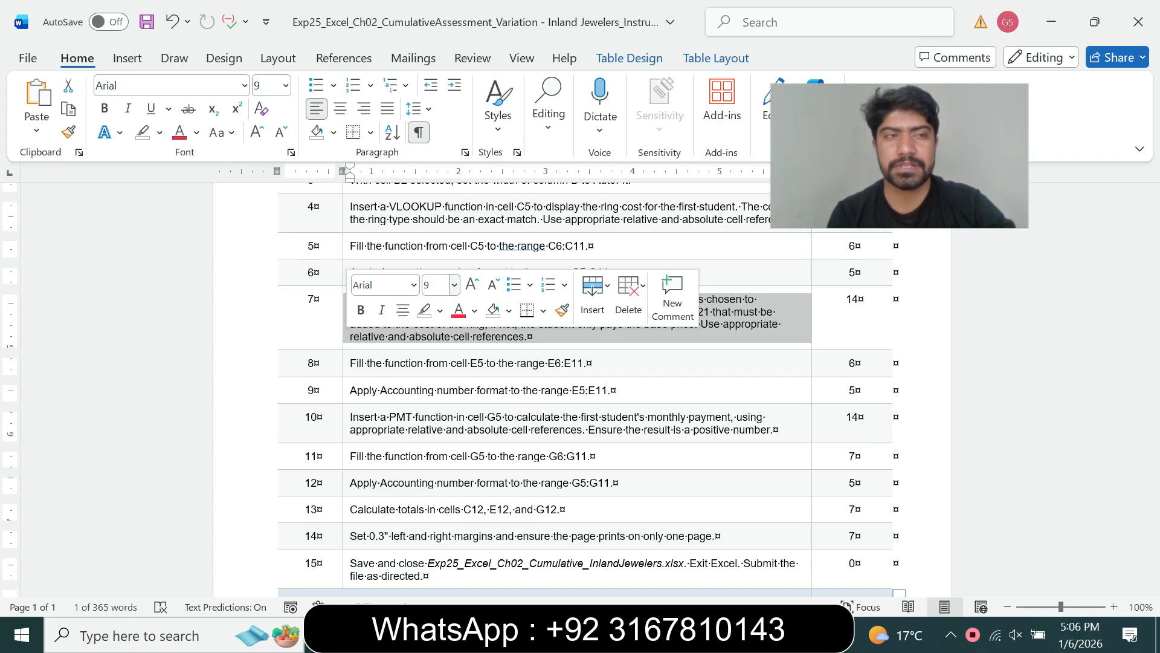
{"action": "left_click", "coordinate": [455, 285]}
{"action": "left_click", "coordinate": [436, 423]}
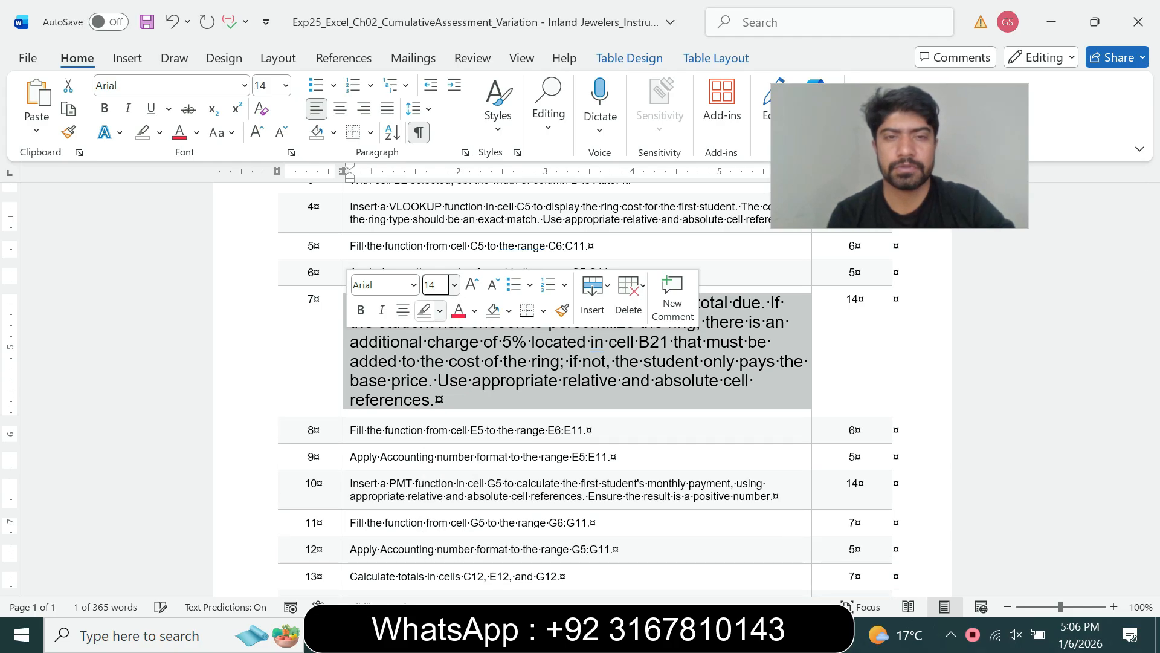
{"action": "left_click", "coordinate": [440, 310]}
{"action": "left_click", "coordinate": [482, 374]}
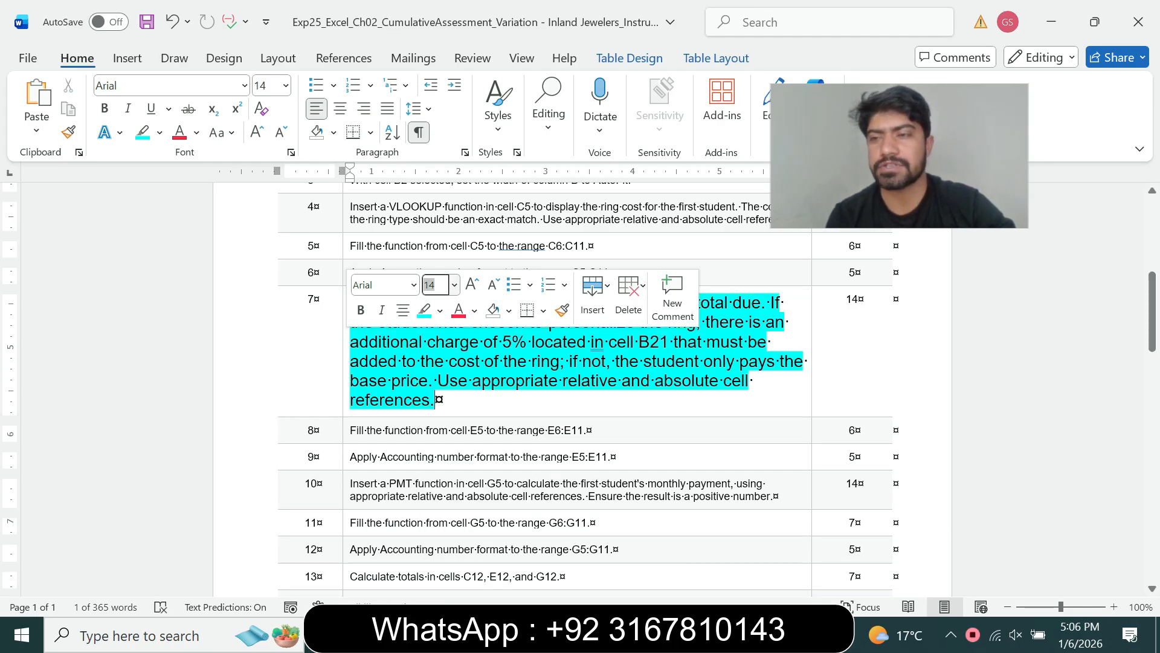
{"action": "scroll", "coordinate": [580, 387], "scroll_direction": "down", "scroll_amount": 2}
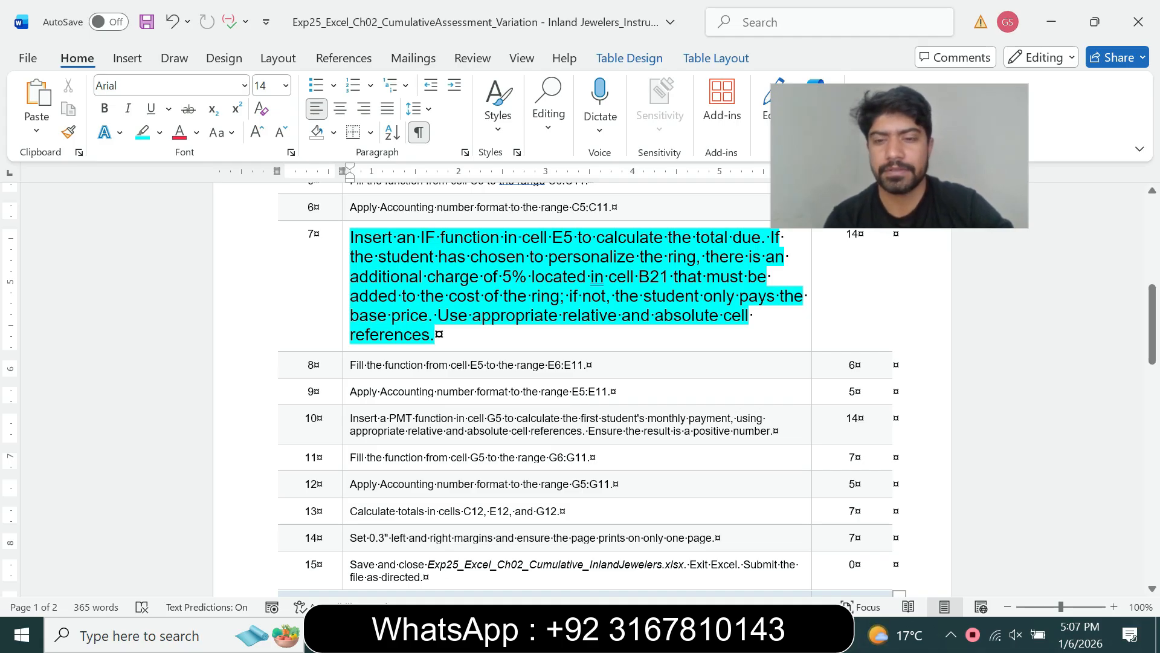
- In E5, begin the formula =IF(D5="Yes",C5* by clicking D5 and C5 as references
{"action": "key", "text": "alt+Tab"}
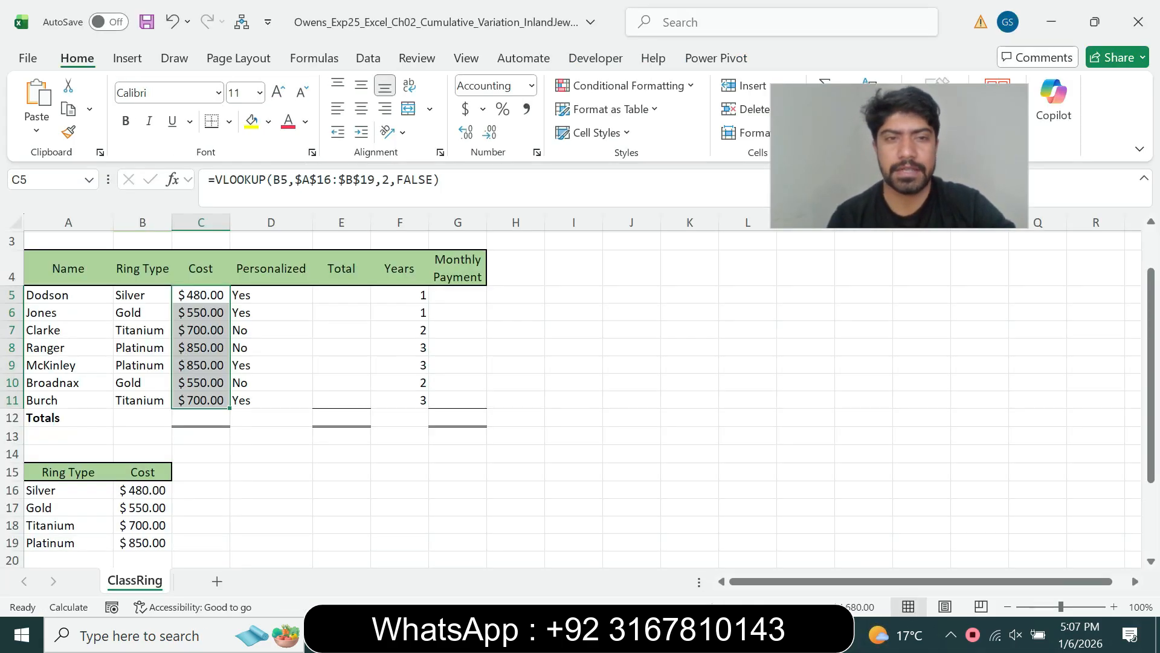
{"action": "left_click", "coordinate": [342, 295]}
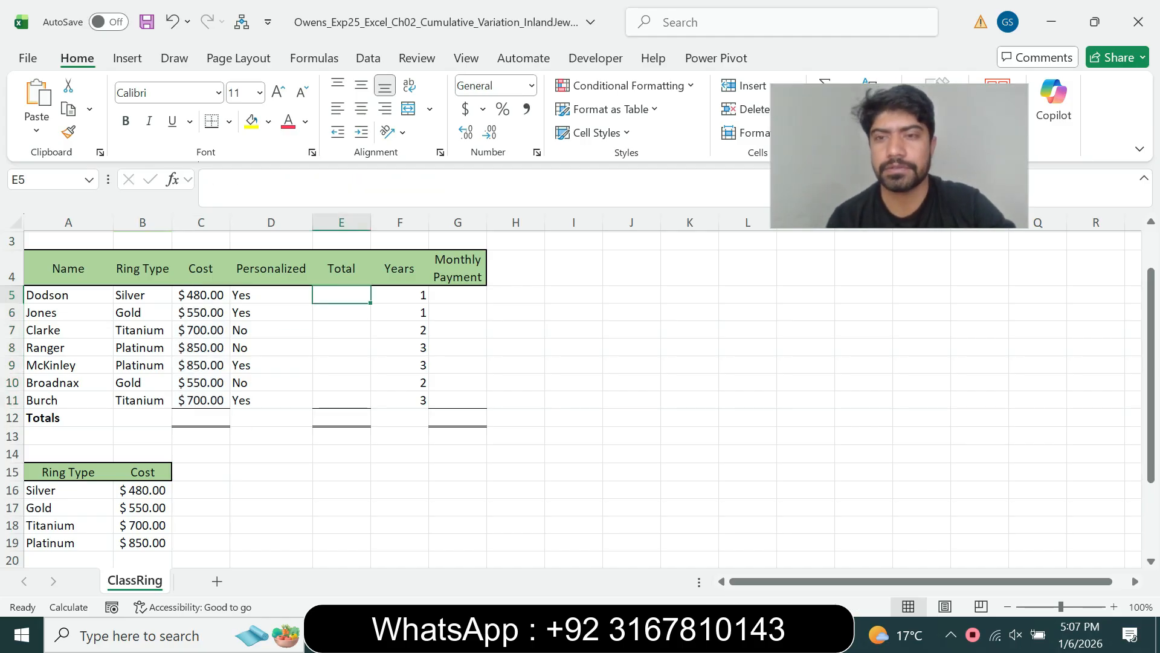
{"action": "key", "text": "alt+Tab"}
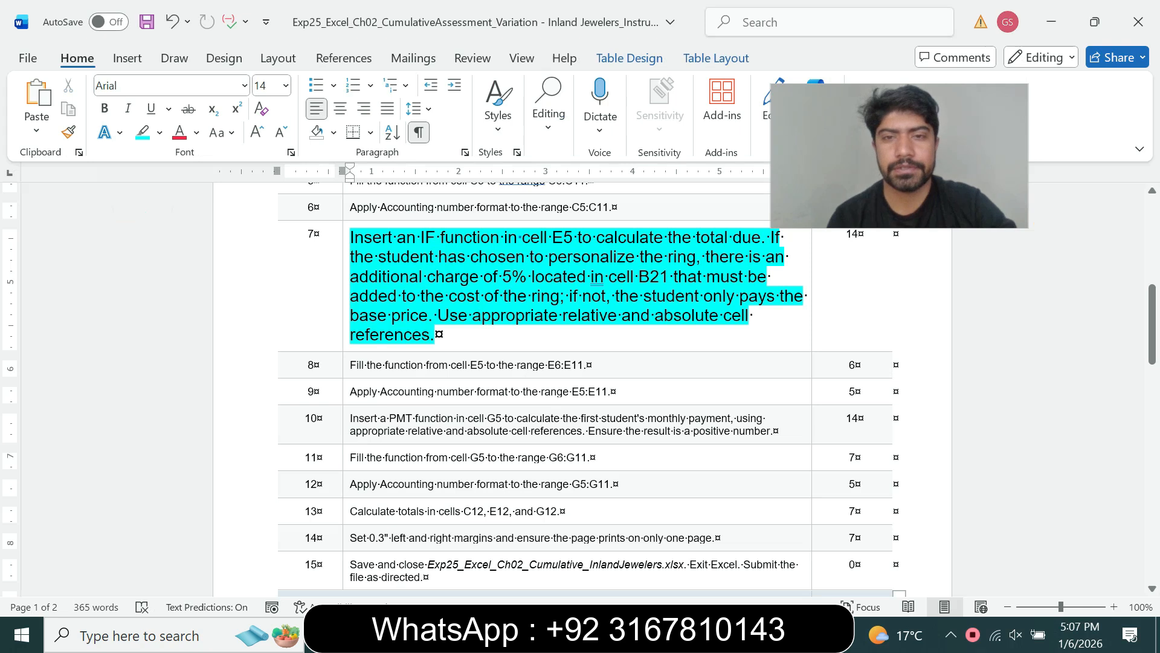
{"action": "key", "text": "alt+Tab"}
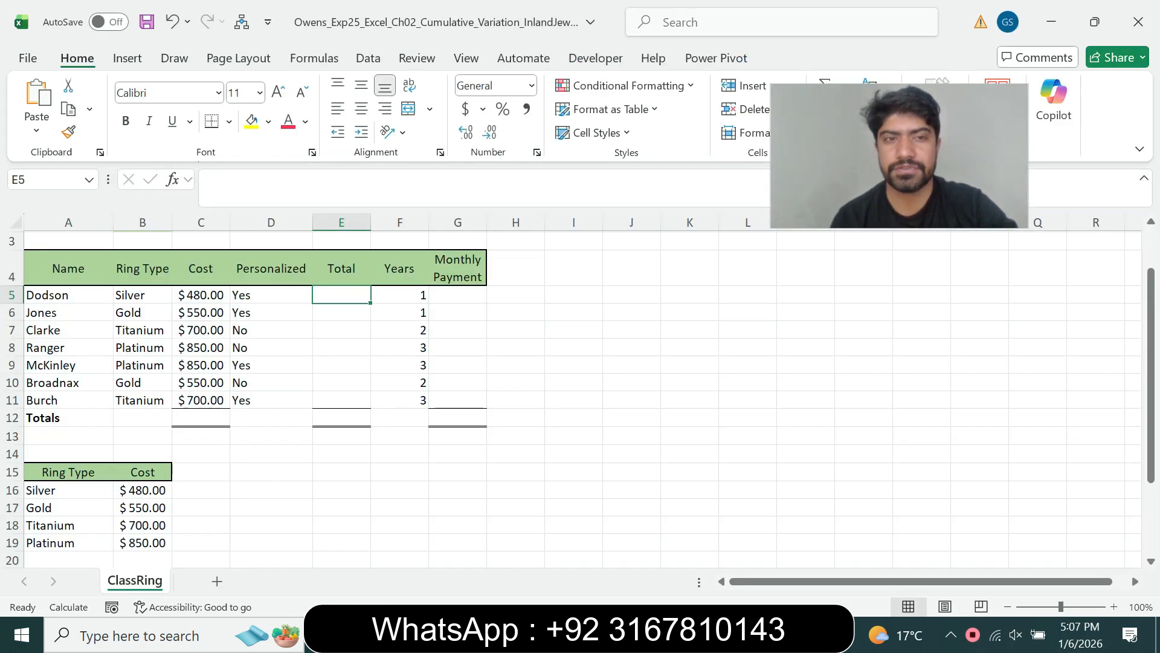
{"action": "type", "text": "="}
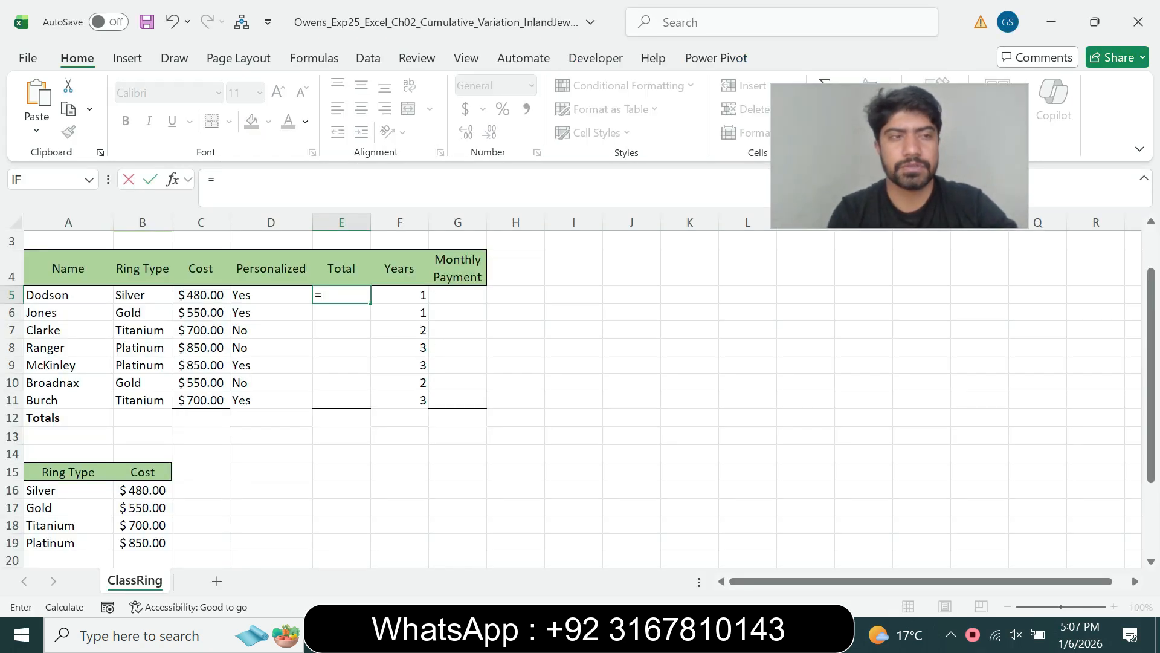
{"action": "type", "text": "if"}
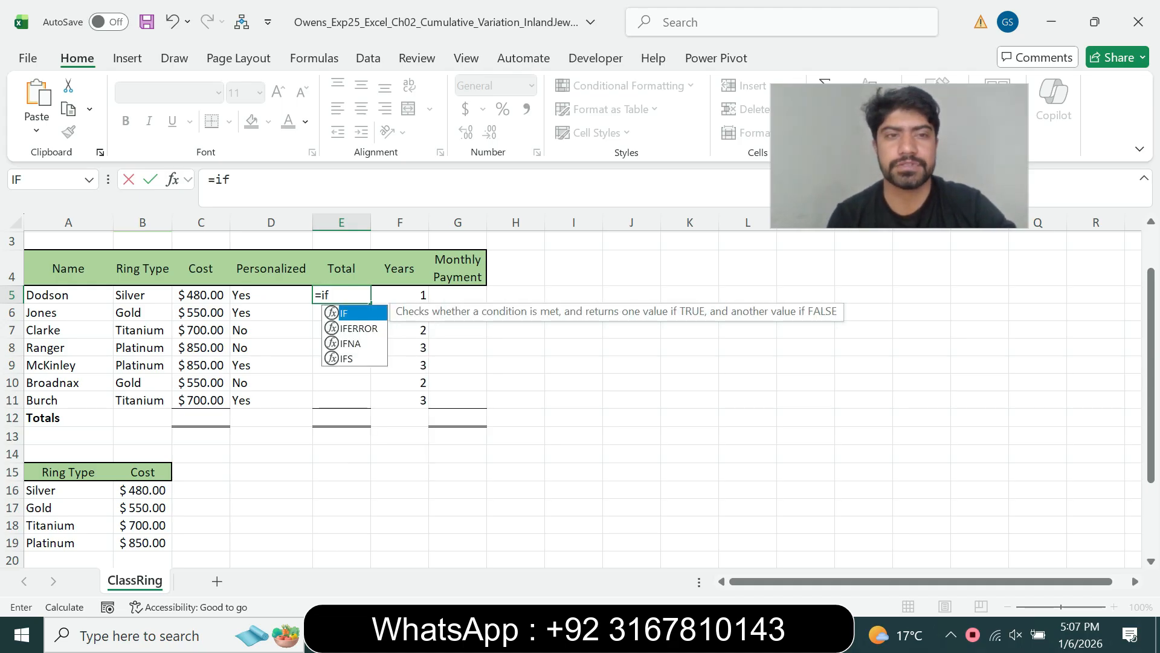
{"action": "key", "text": "Tab"}
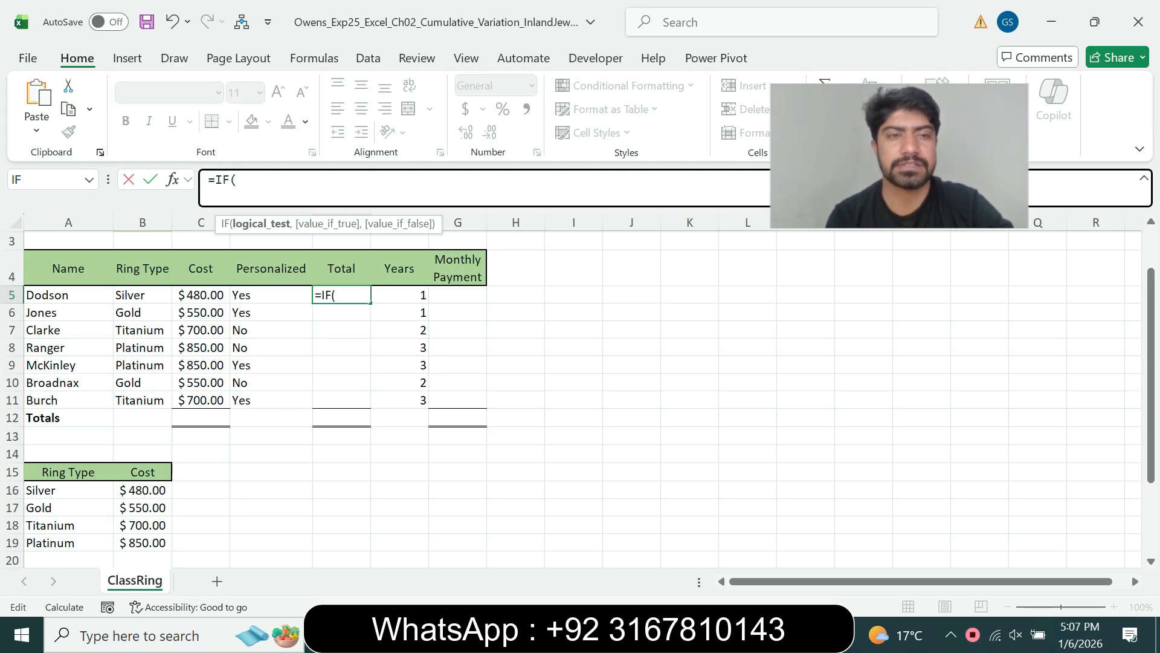
{"action": "left_click", "coordinate": [271, 295]}
{"action": "type", "text": "=\""}
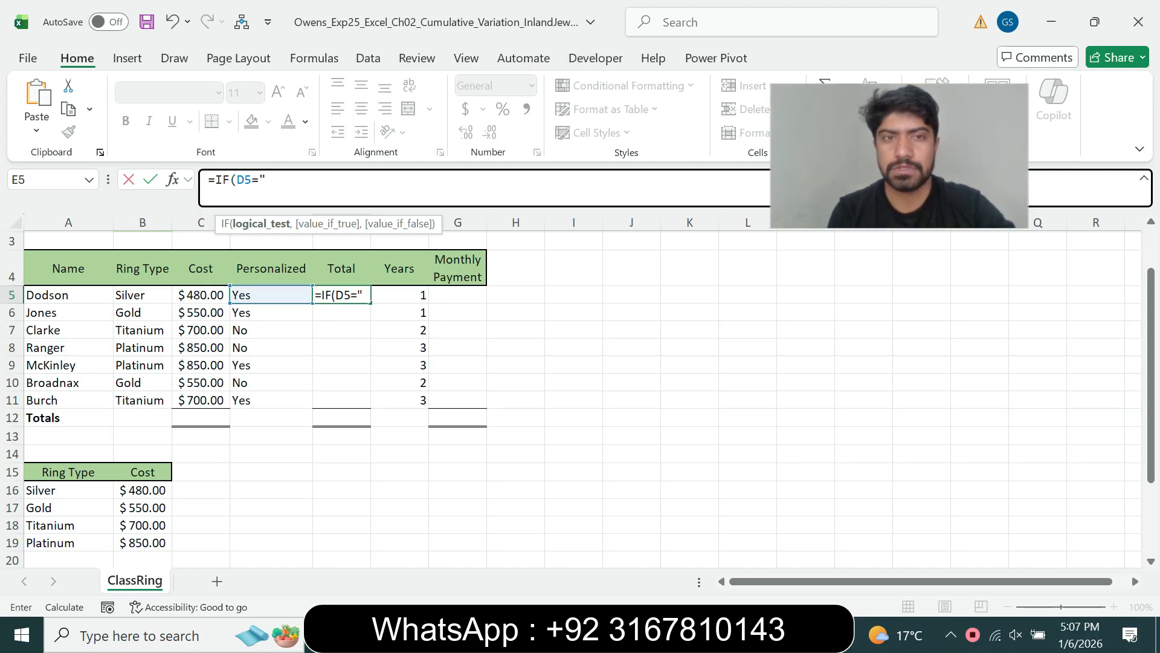
{"action": "type", "text": "Yes"}
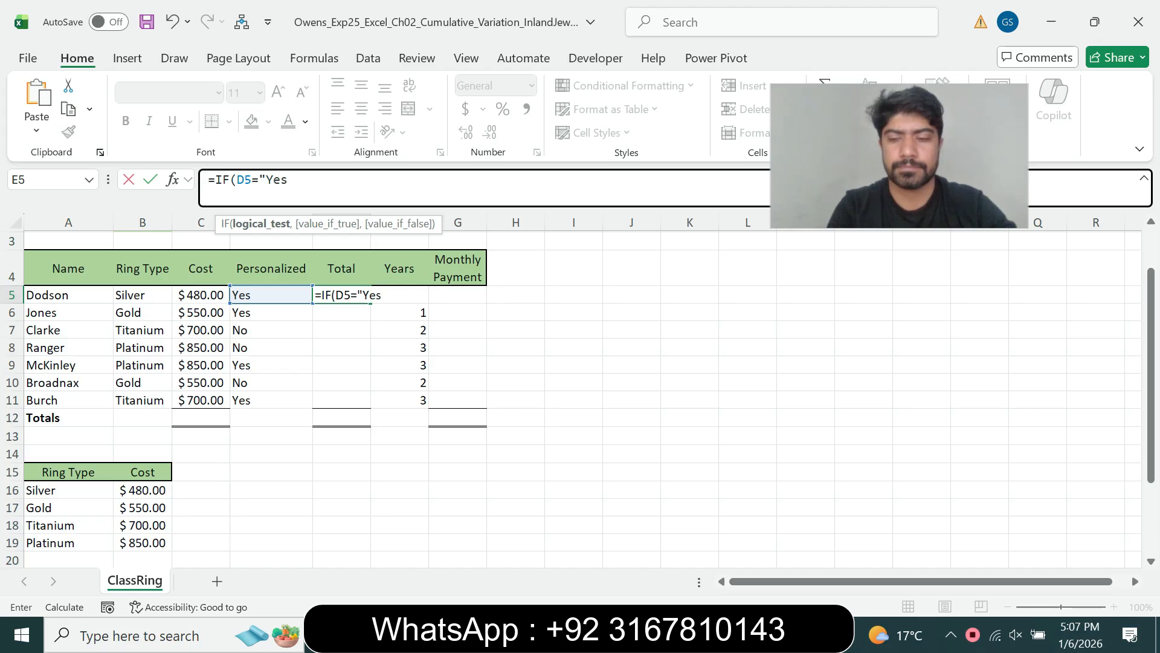
{"action": "type", "text": ":"}
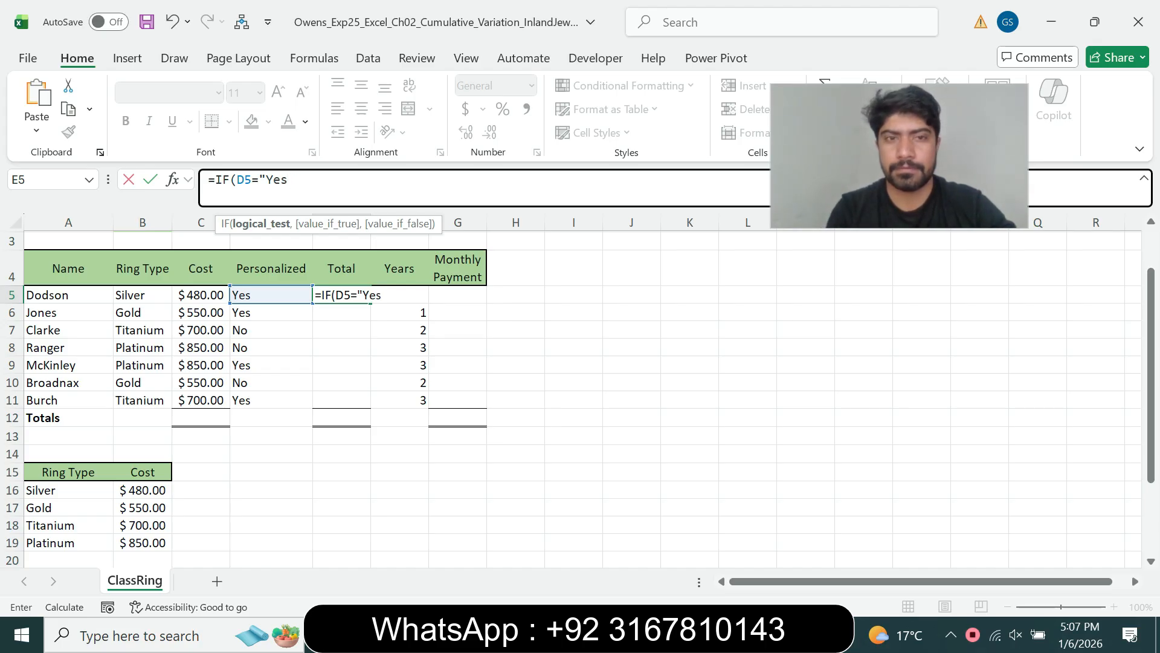
{"action": "type", "text": ","}
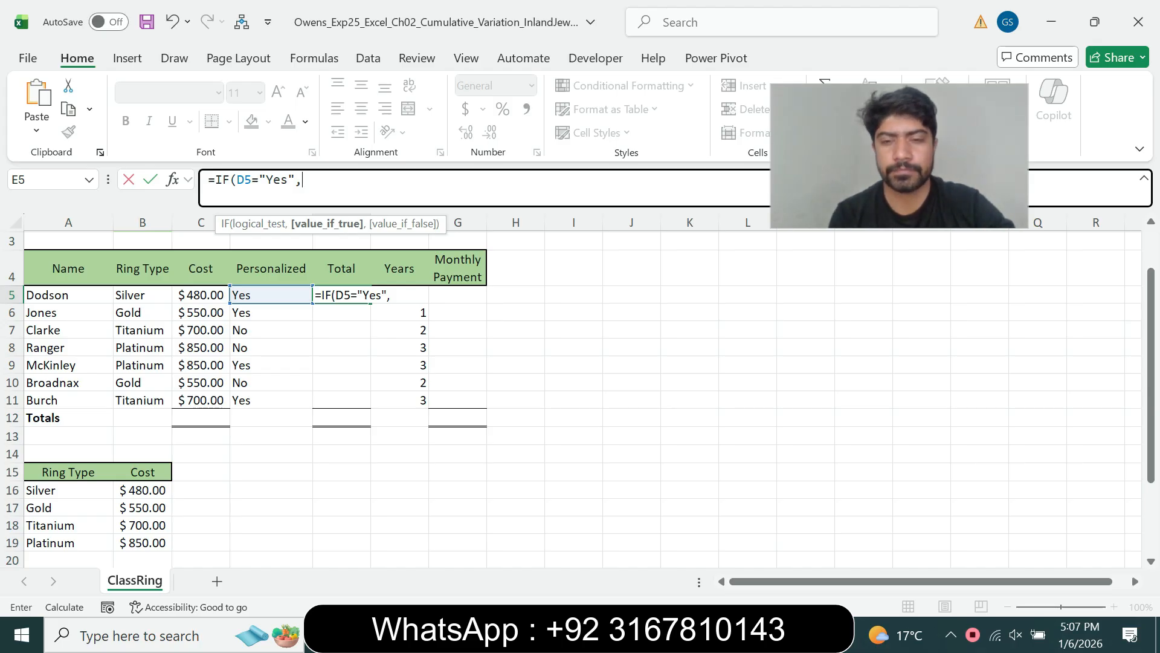
{"action": "key", "text": "alt+Tab"}
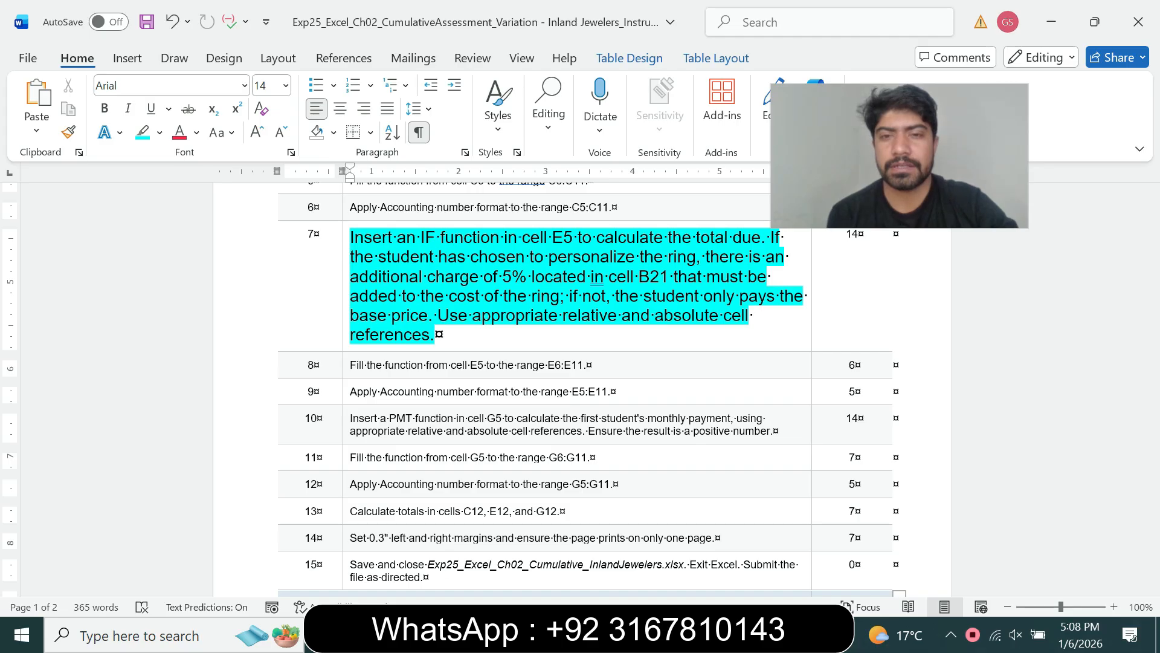
{"action": "key", "text": "alt+Tab"}
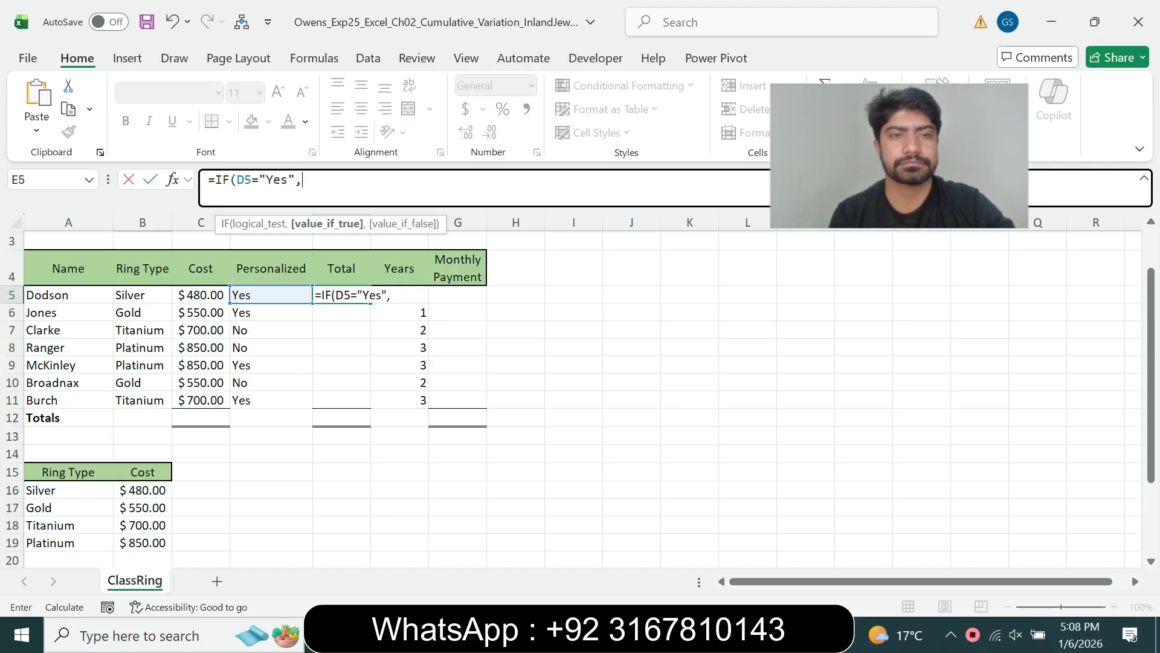
{"action": "left_click", "coordinate": [200, 295]}
{"action": "type", "text": "*"}
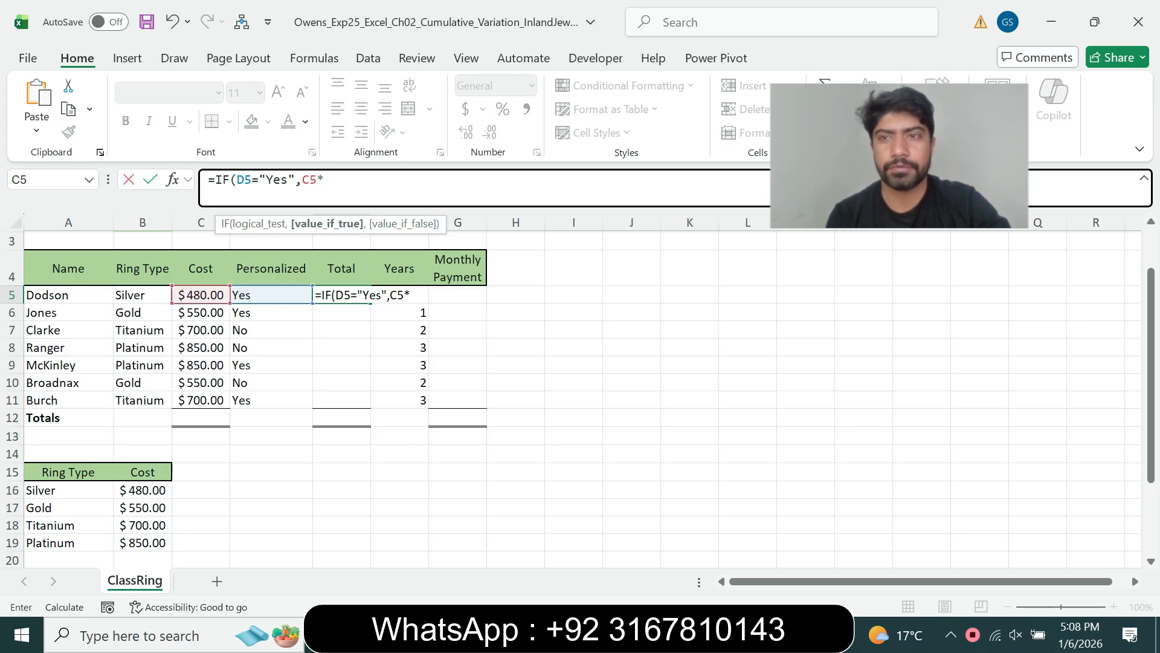
- Add the absolute $B$21 surcharge reference and a C5+ term to E5's formula
{"action": "scroll", "coordinate": [580, 399], "scroll_direction": "down", "scroll_amount": 2}
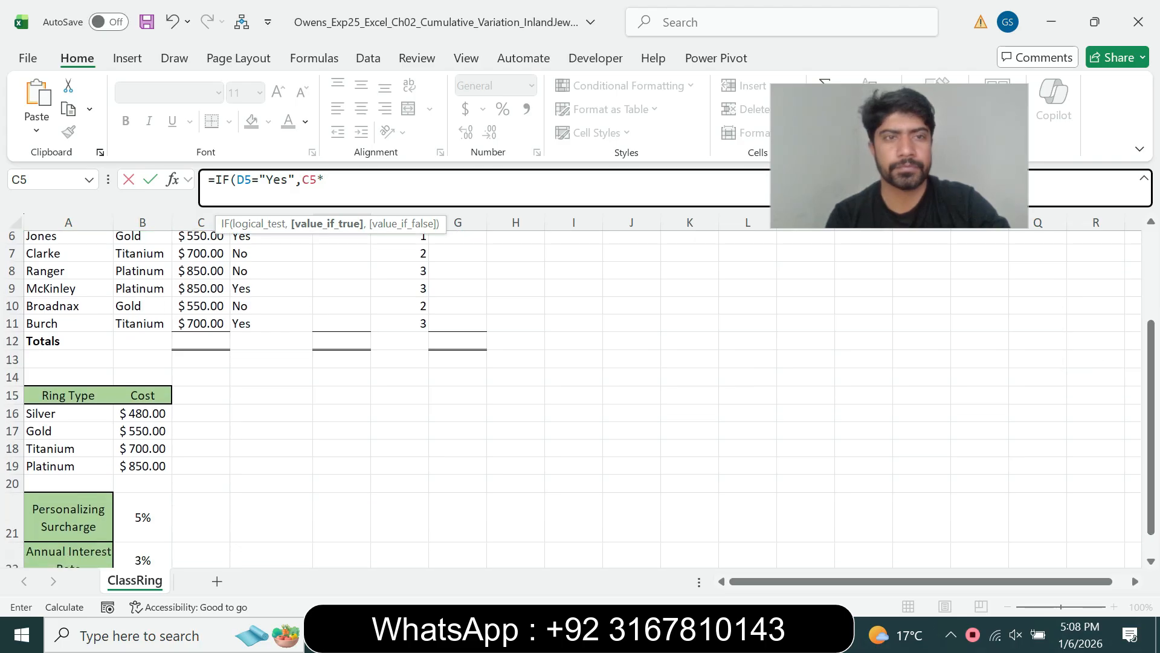
{"action": "left_click", "coordinate": [142, 517]}
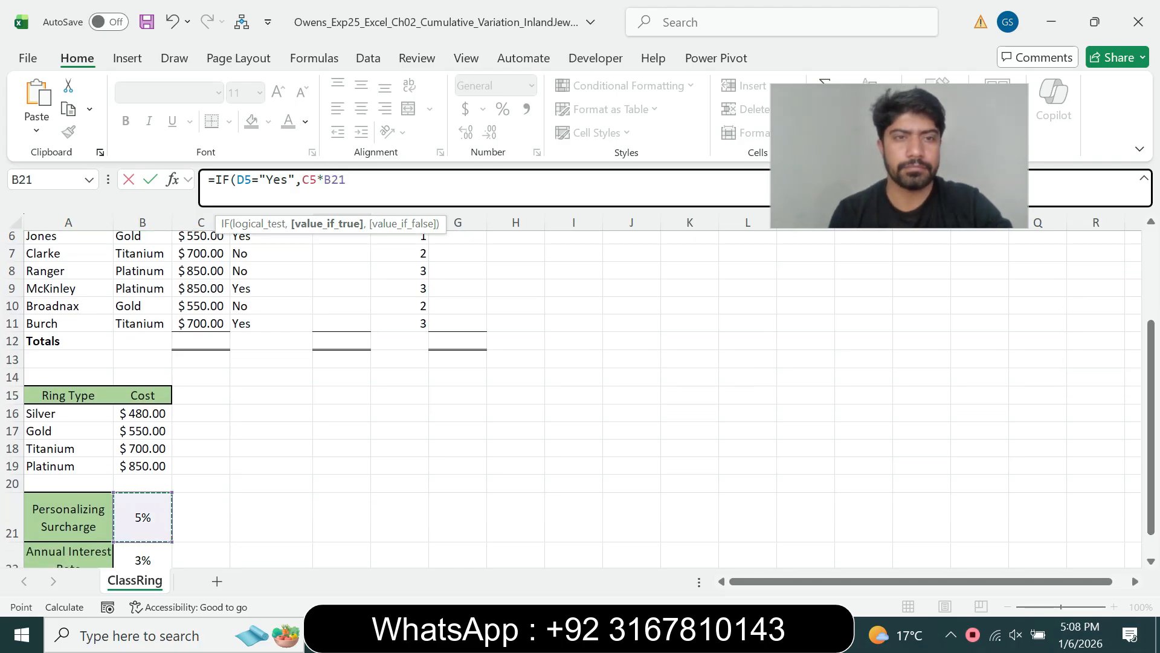
{"action": "key", "text": "F4"}
{"action": "scroll", "coordinate": [580, 398], "scroll_direction": "up", "scroll_amount": 2}
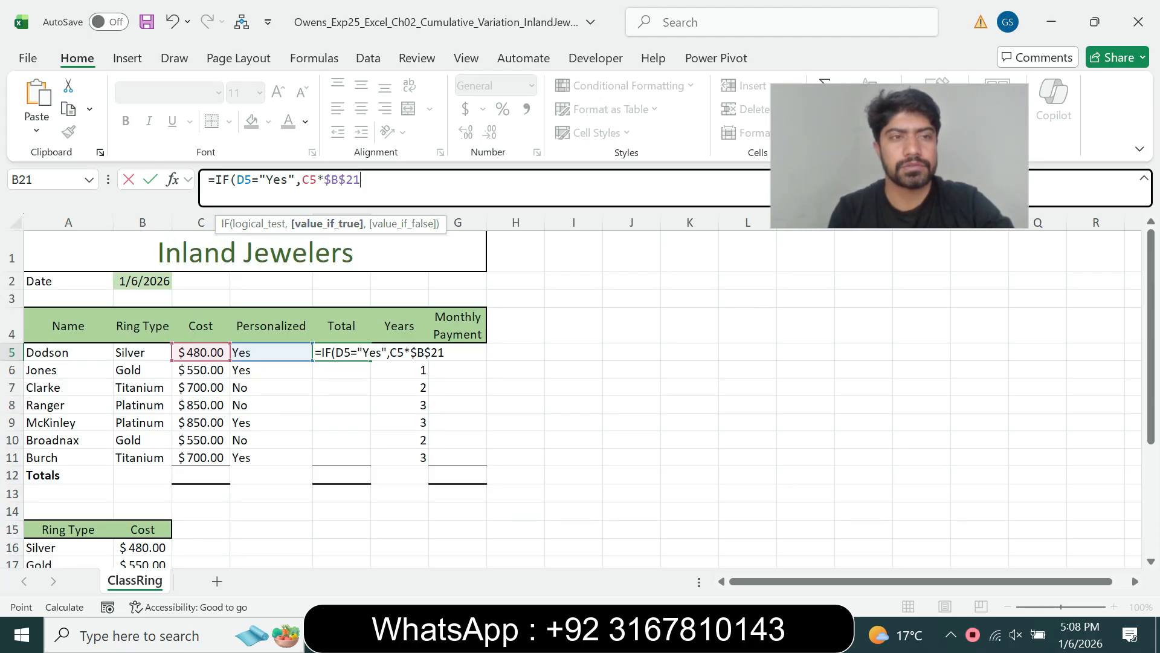
{"action": "key", "text": "F2"}
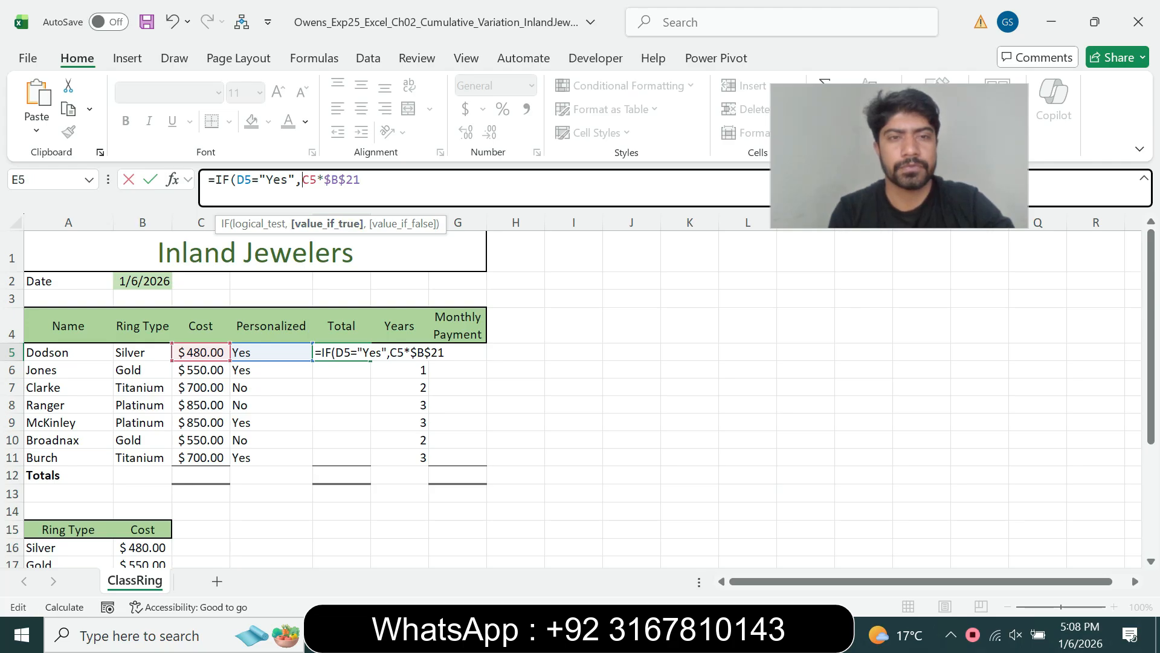
{"action": "type", "text": "("}
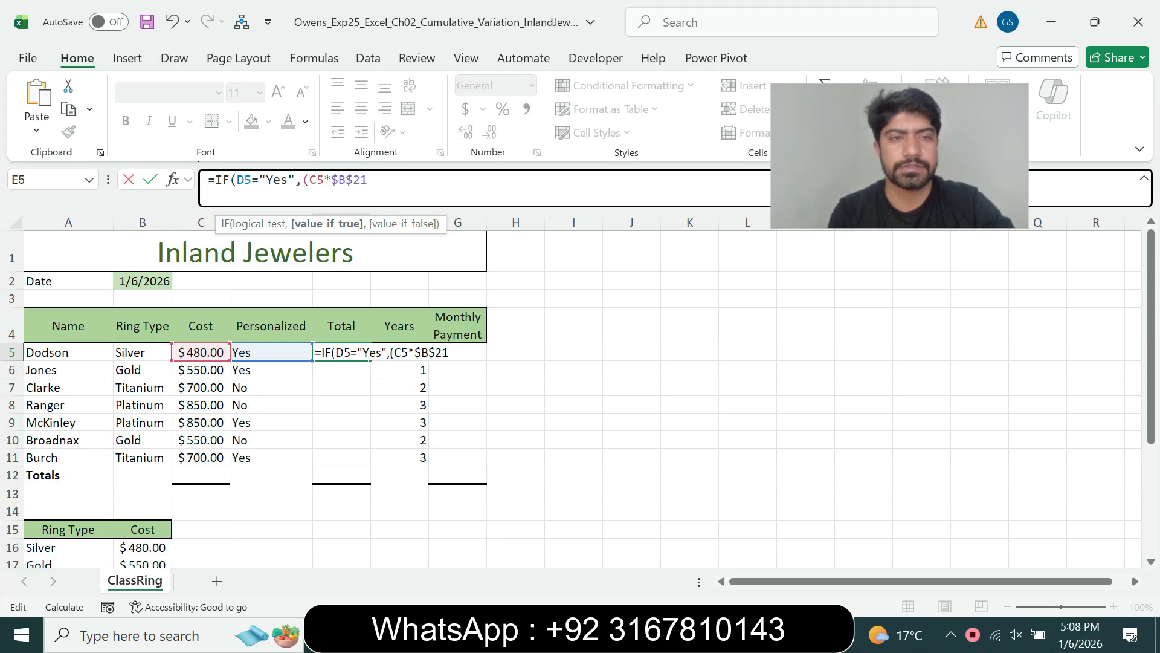
{"action": "left_click", "coordinate": [201, 352]}
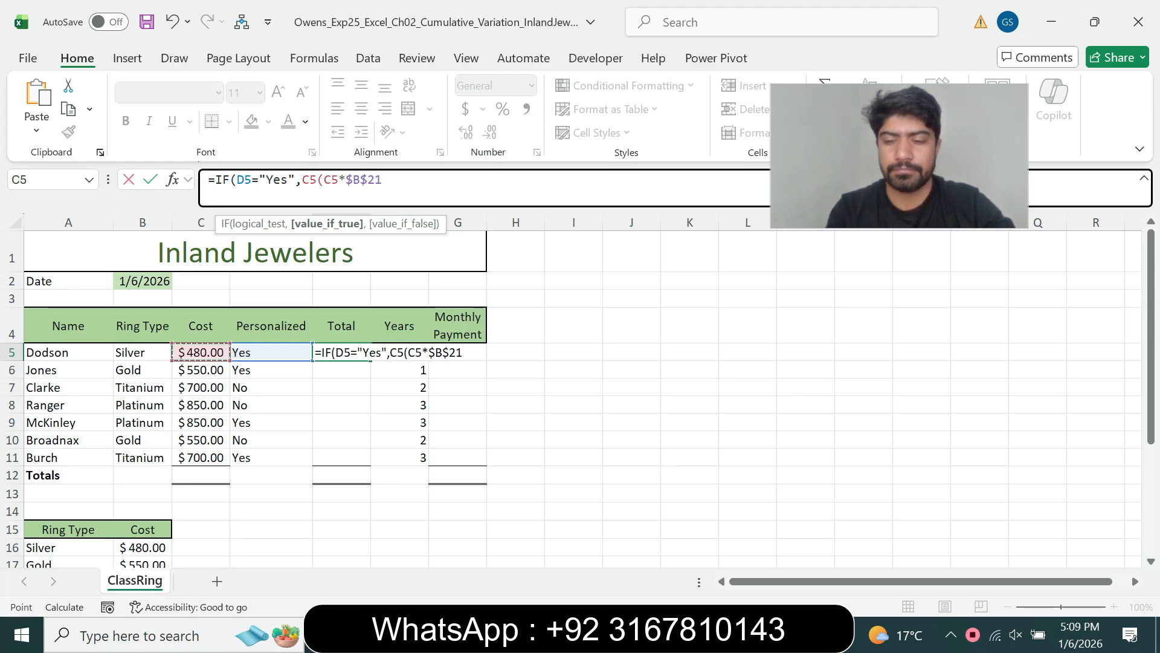
{"action": "type", "text": "+"}
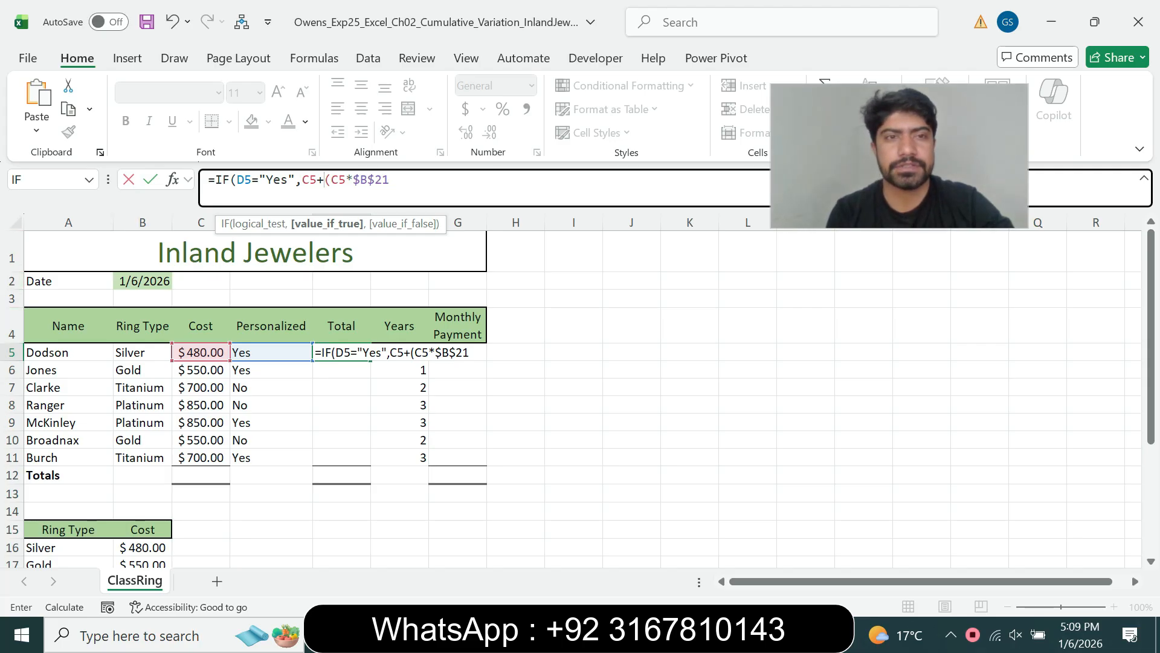
- Close the parentheses, add C5 as the not-personalized value, and enter the formula
{"action": "key", "text": "F2"}
{"action": "type", "text": ")"}
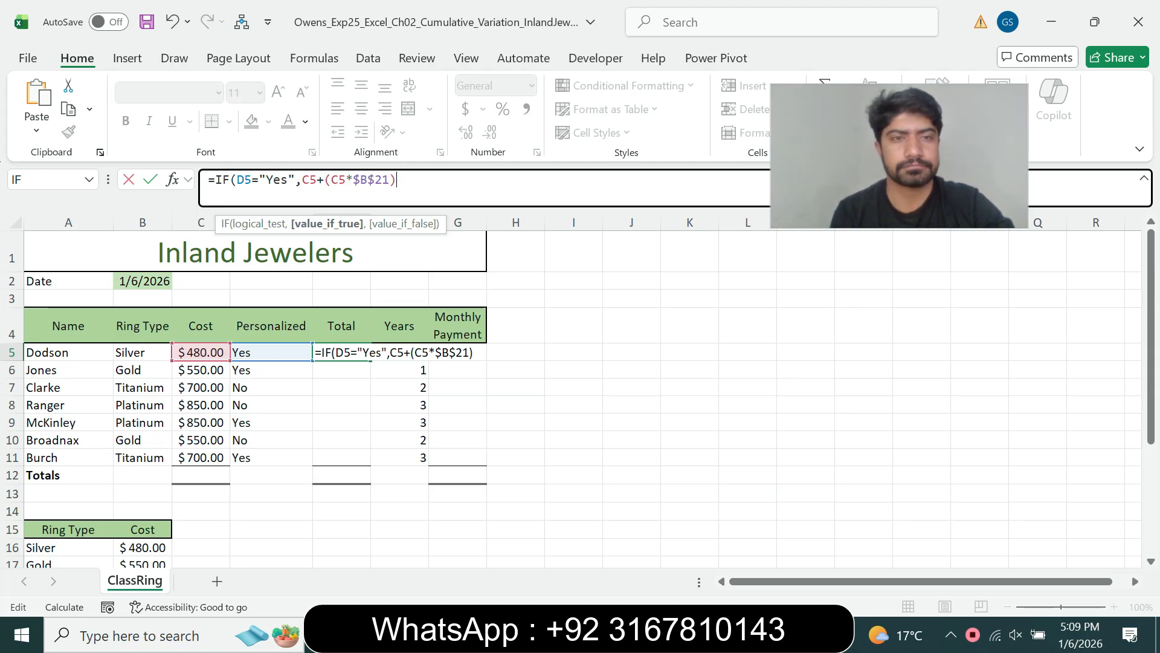
{"action": "key", "text": "alt+Tab"}
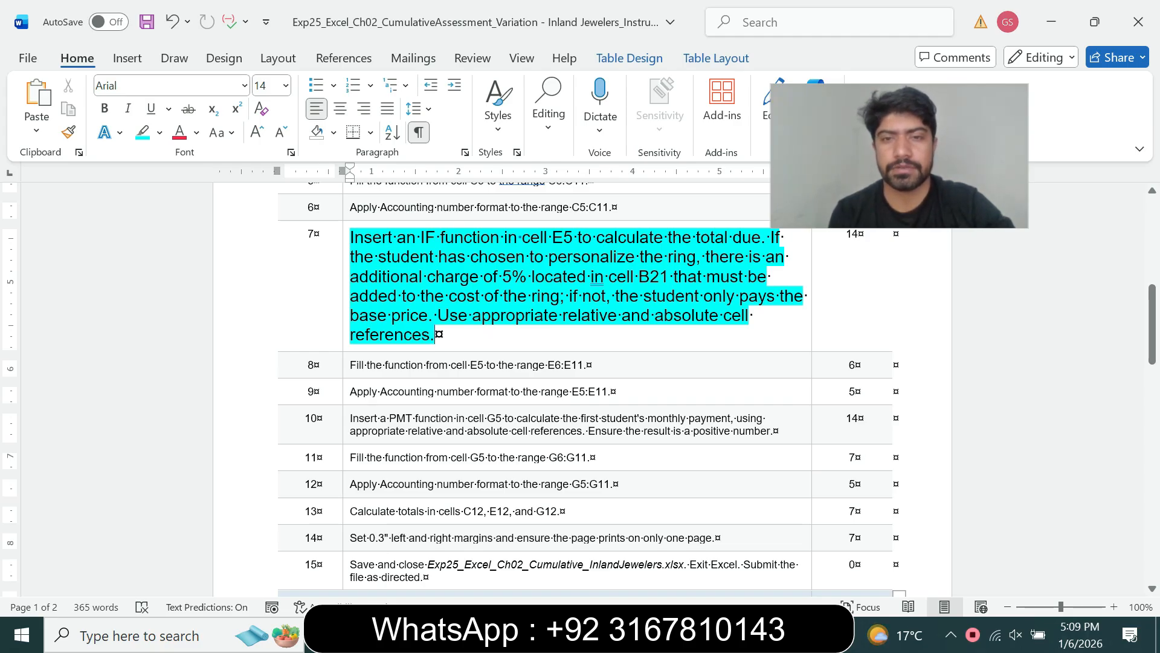
{"action": "key", "text": "alt+Tab"}
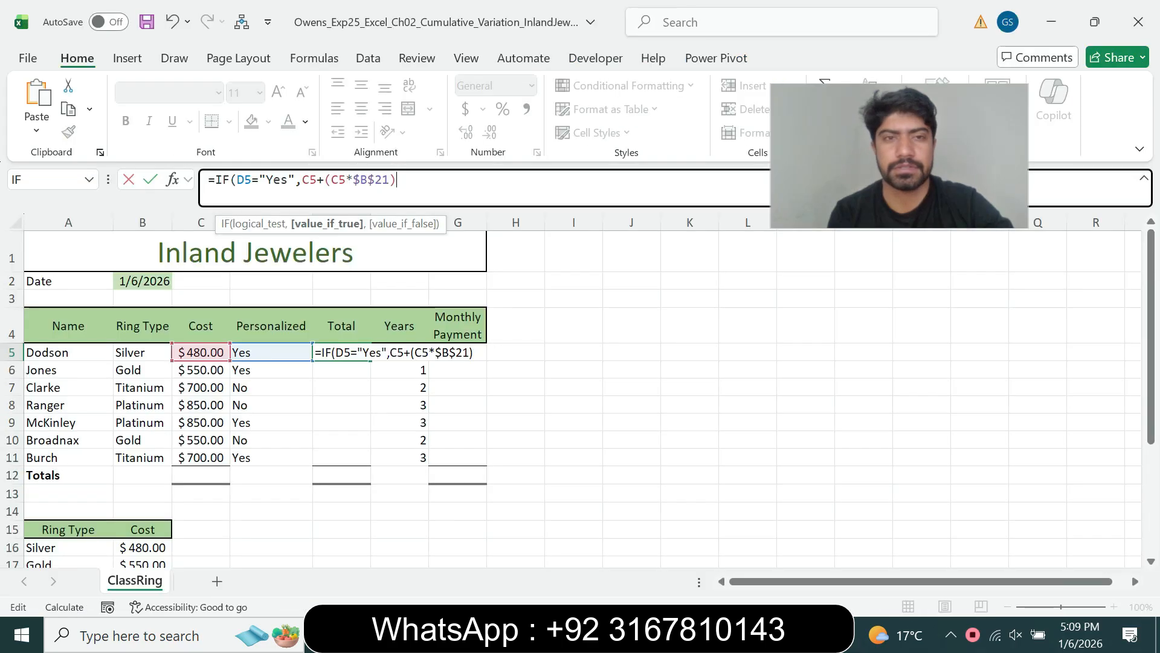
{"action": "type", "text": ","}
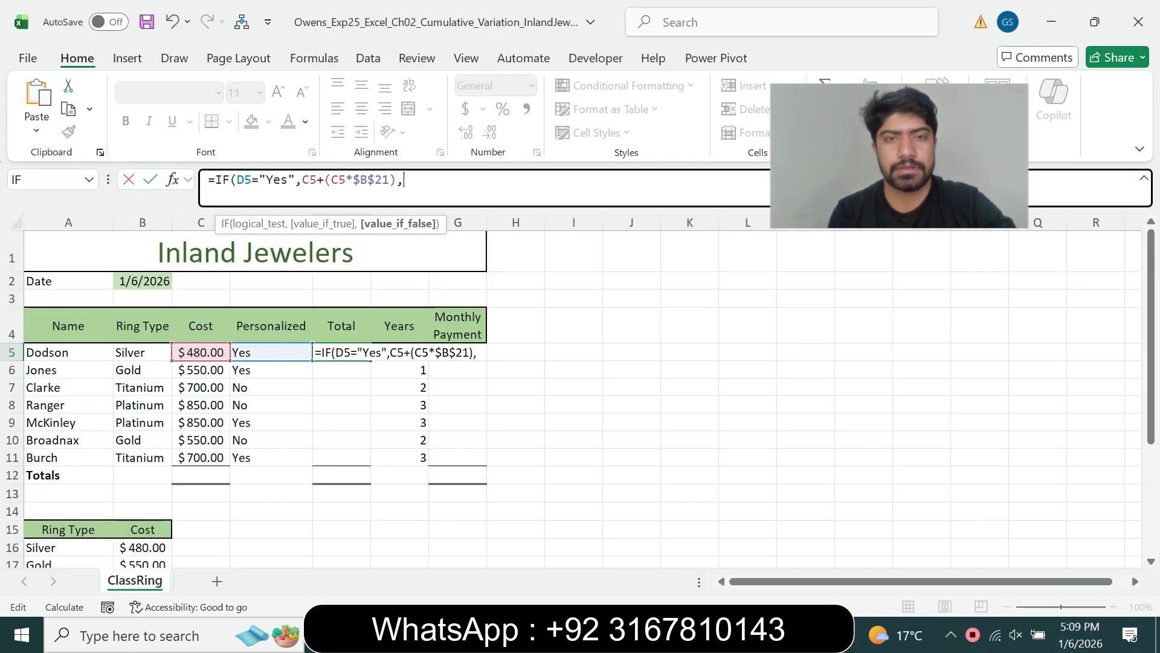
{"action": "left_click", "coordinate": [200, 352]}
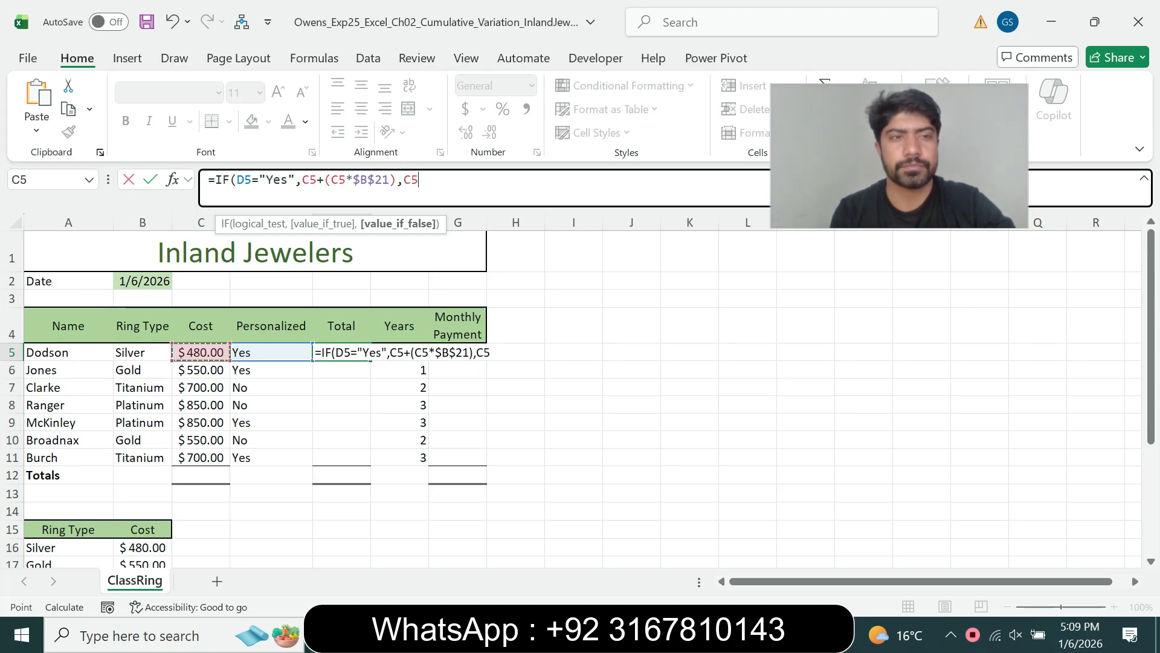
{"action": "type", "text": ")"}
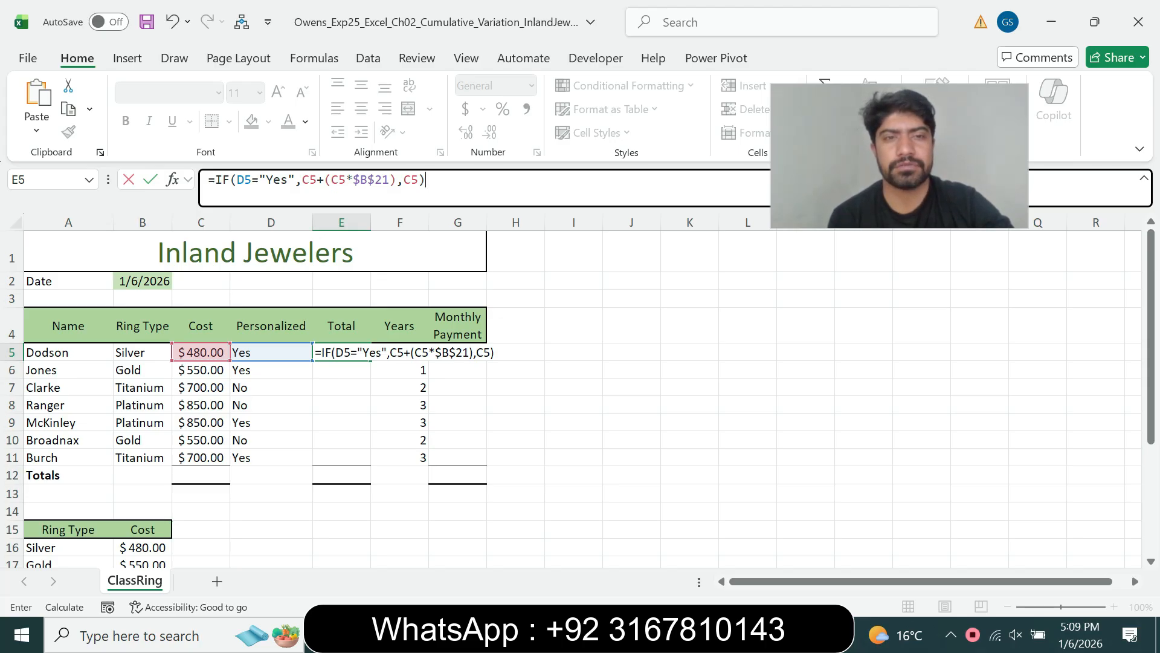
{"action": "key", "text": "Return"}
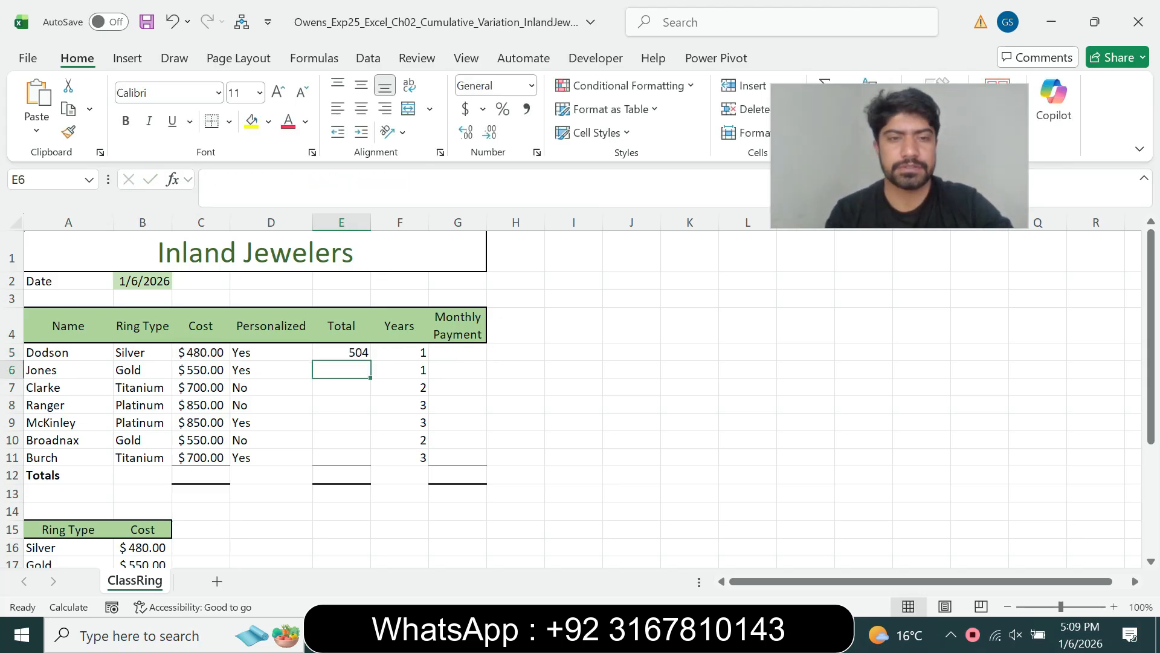
- Correct E5 to =IF(D5="Yes",C5+(C5*$B$21),C5) so it shows 504
{"action": "key", "text": "Up"}
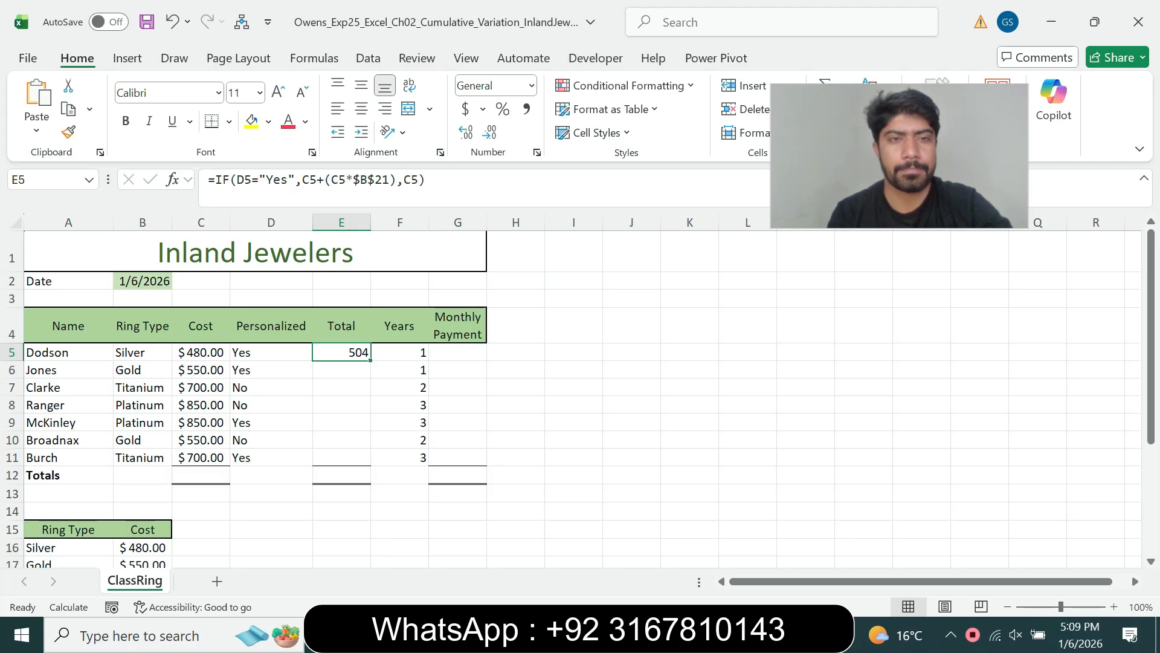
{"action": "left_click", "coordinate": [325, 180]}
{"action": "key", "text": "BackSpace"}
{"action": "key", "text": "BackSpace"}
{"action": "key", "text": "BackSpace"}
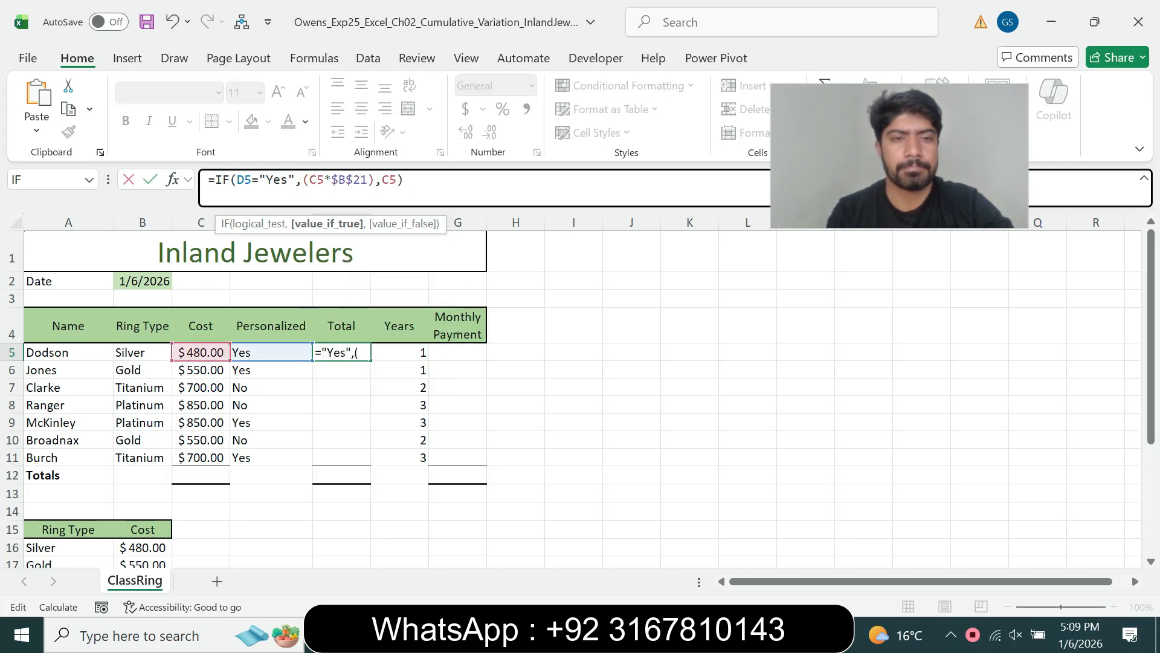
{"action": "key", "text": "Return"}
{"action": "left_click", "coordinate": [341, 353]}
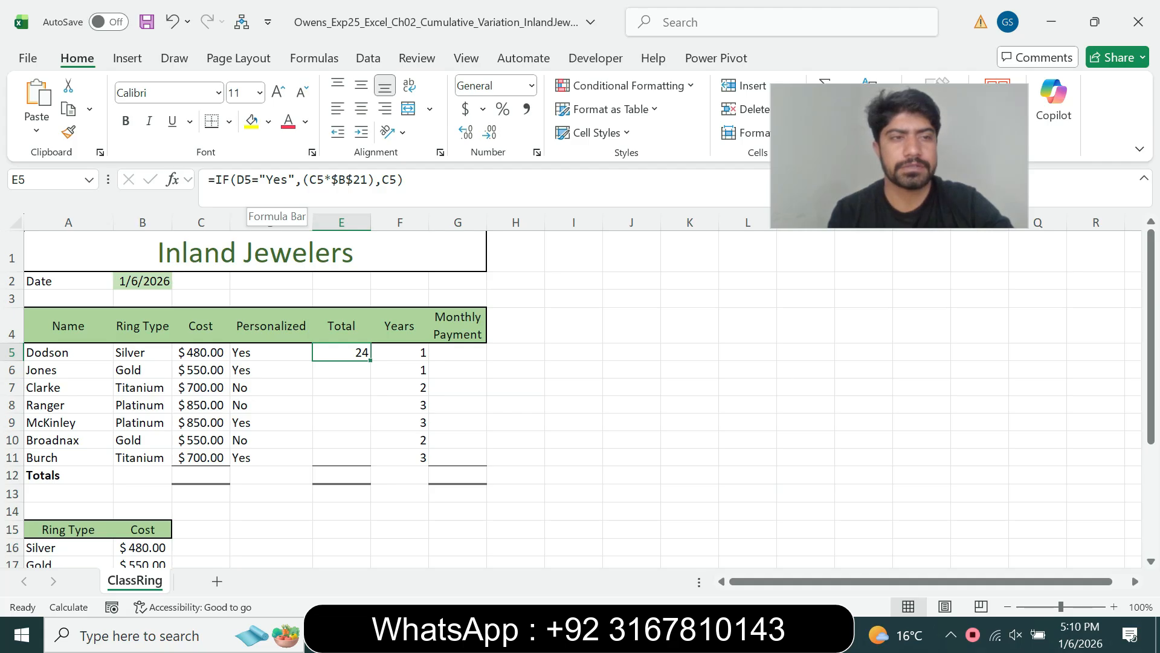
{"action": "left_click", "coordinate": [303, 180]}
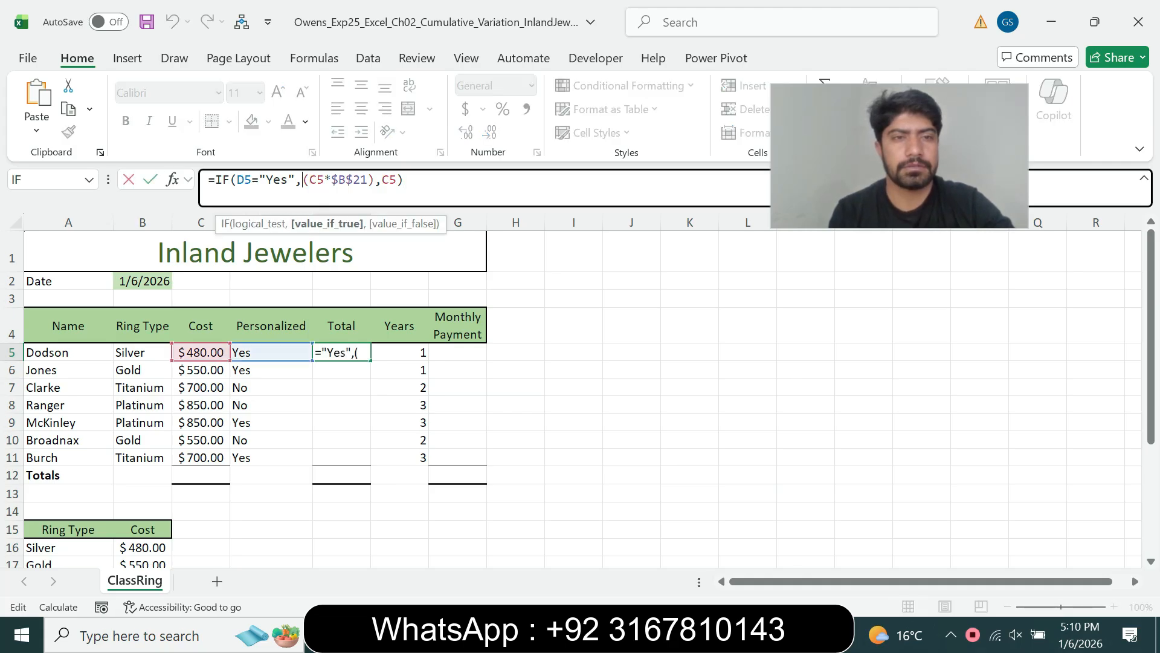
{"action": "type", "text": "C5"}
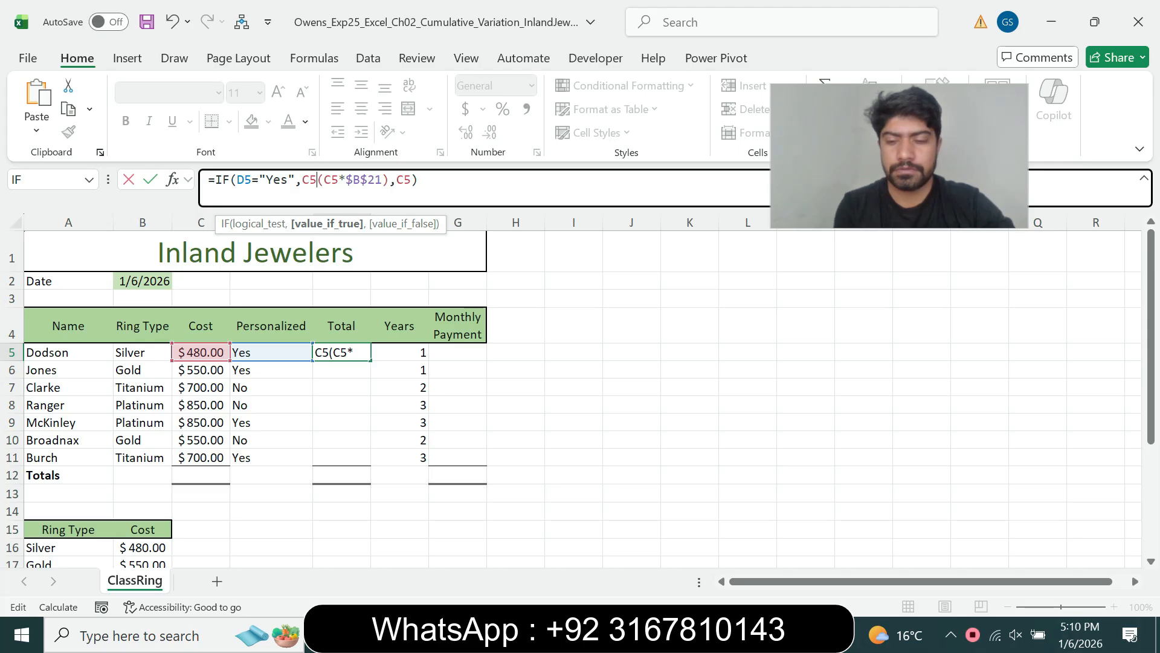
{"action": "type", "text": "+"}
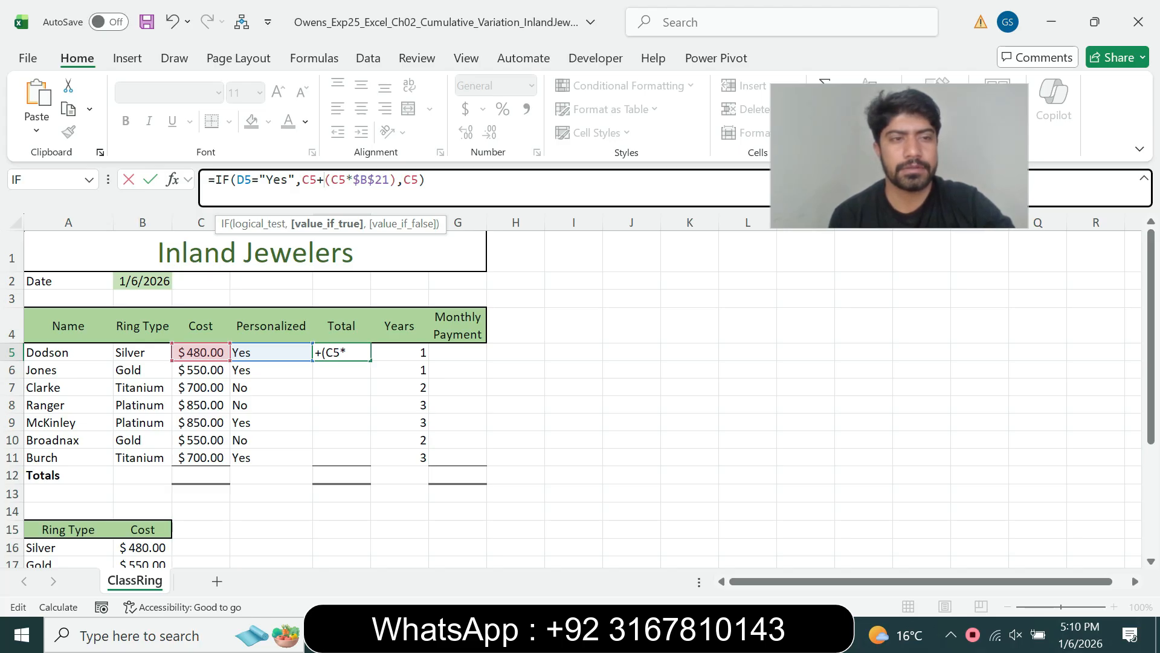
{"action": "key", "text": "Return"}
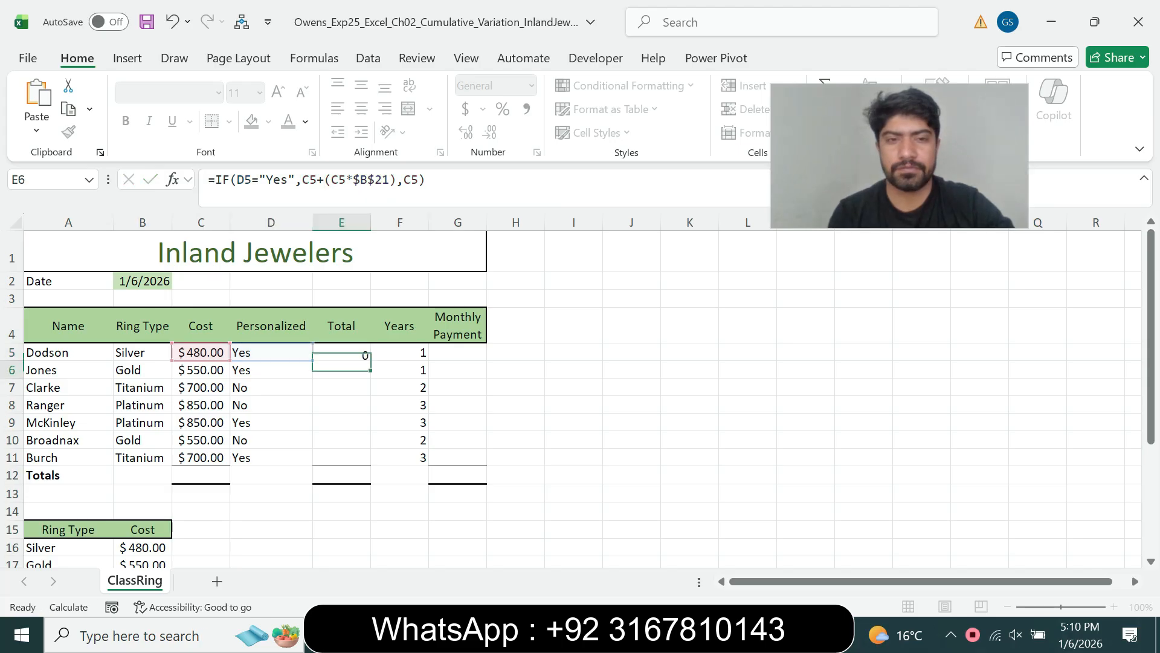
{"action": "left_click", "coordinate": [341, 352]}
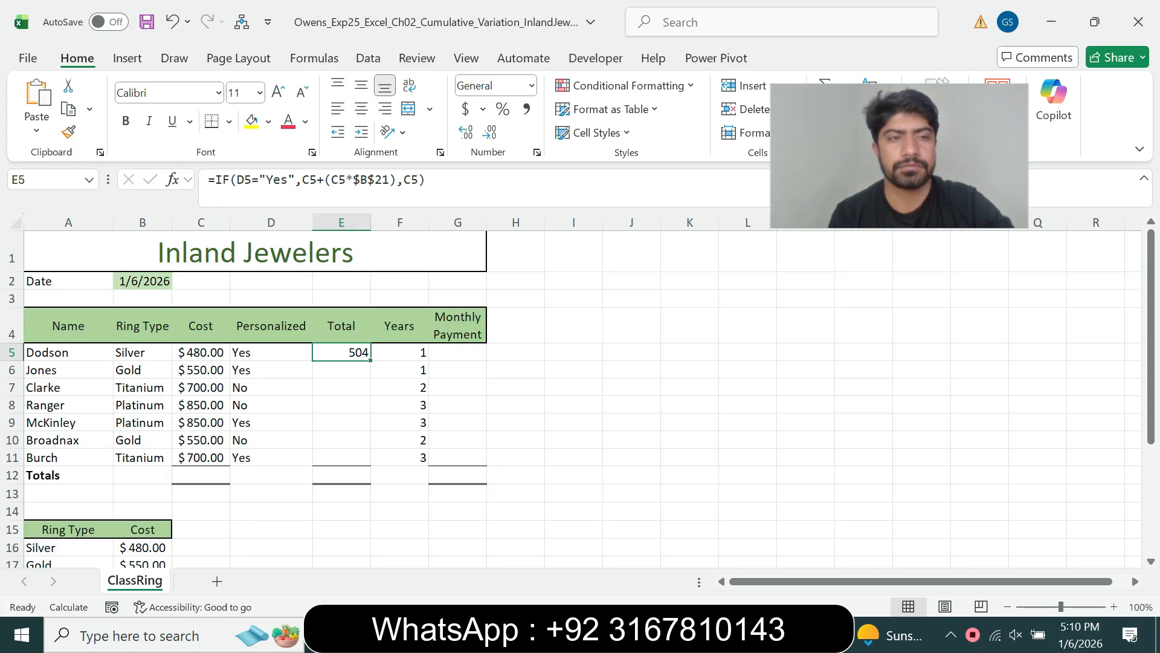
- Set step 7's instruction back to 9 pt and remove its cyan highlight
{"action": "key", "text": "alt+Tab"}
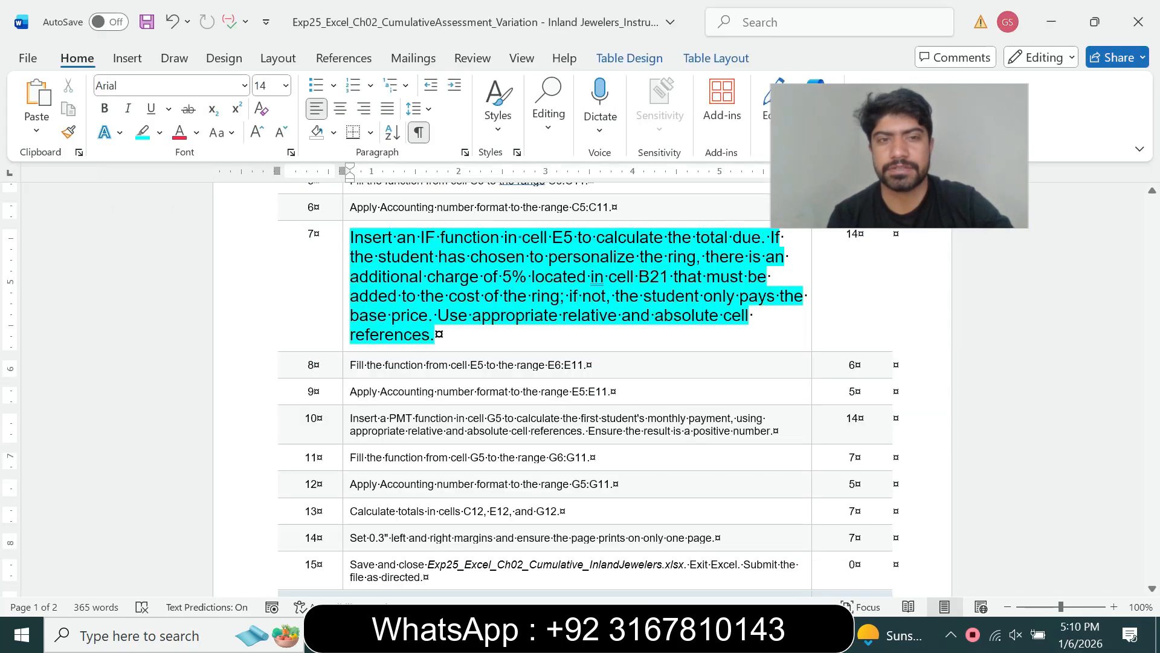
{"action": "mouse_move", "coordinate": [438, 315]}
{"action": "left_mouse_down"}
{"action": "mouse_move", "coordinate": [435, 335]}
{"action": "mouse_move", "coordinate": [449, 336]}
{"action": "left_mouse_up"}
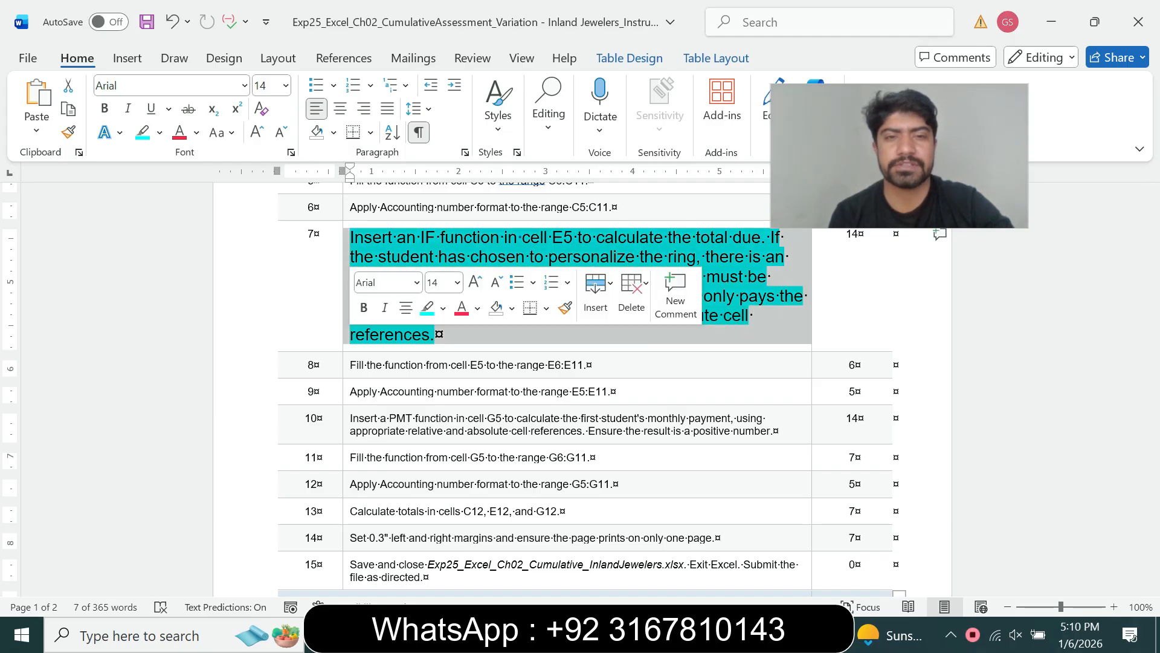
{"action": "left_click", "coordinate": [457, 282]}
{"action": "left_click", "coordinate": [442, 327]}
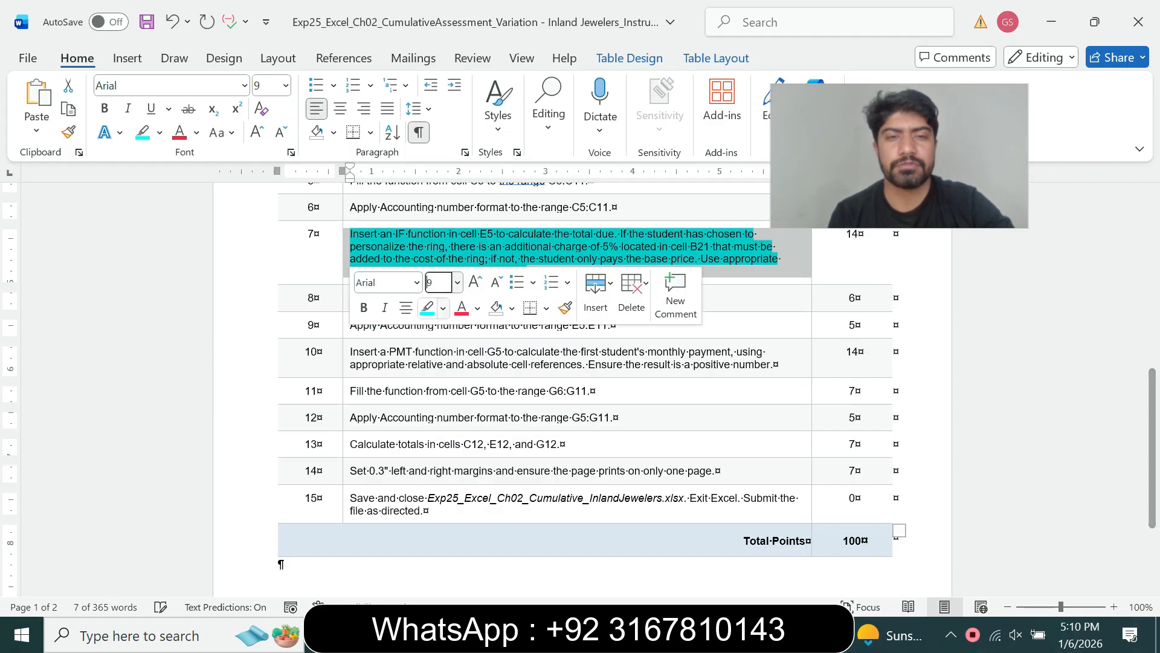
{"action": "left_click", "coordinate": [443, 307]}
{"action": "left_click", "coordinate": [459, 454]}
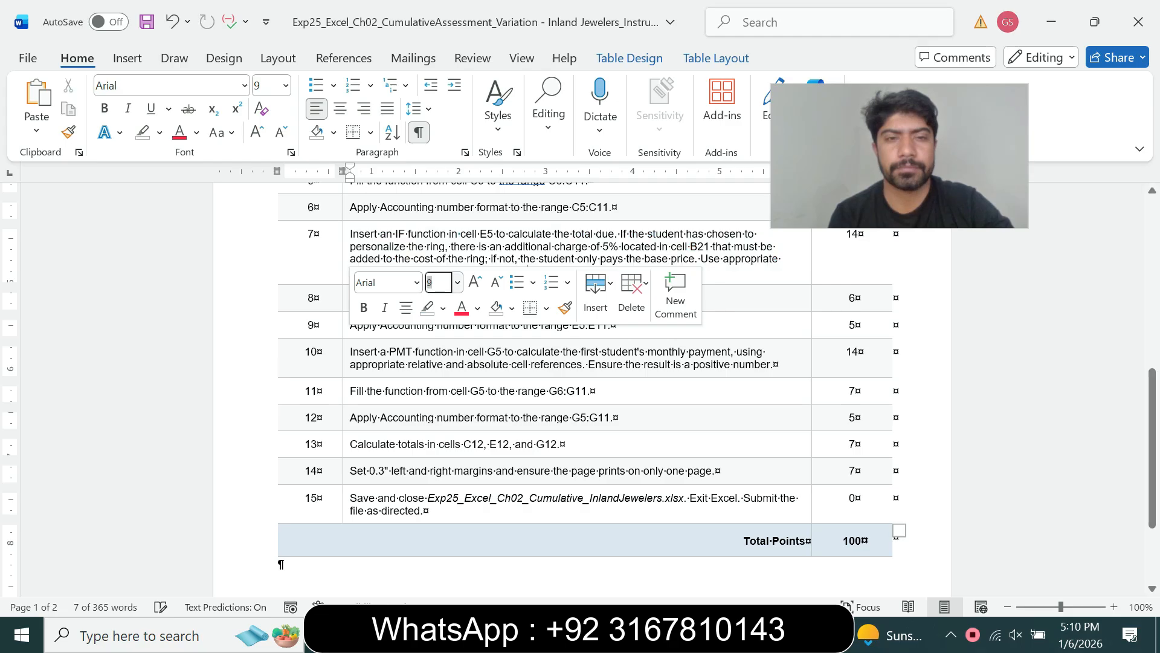
{"action": "left_click", "coordinate": [314, 326]}
- Make step 8's fill instruction 12 pt with a turquoise highlight
{"action": "left_click", "coordinate": [346, 298]}
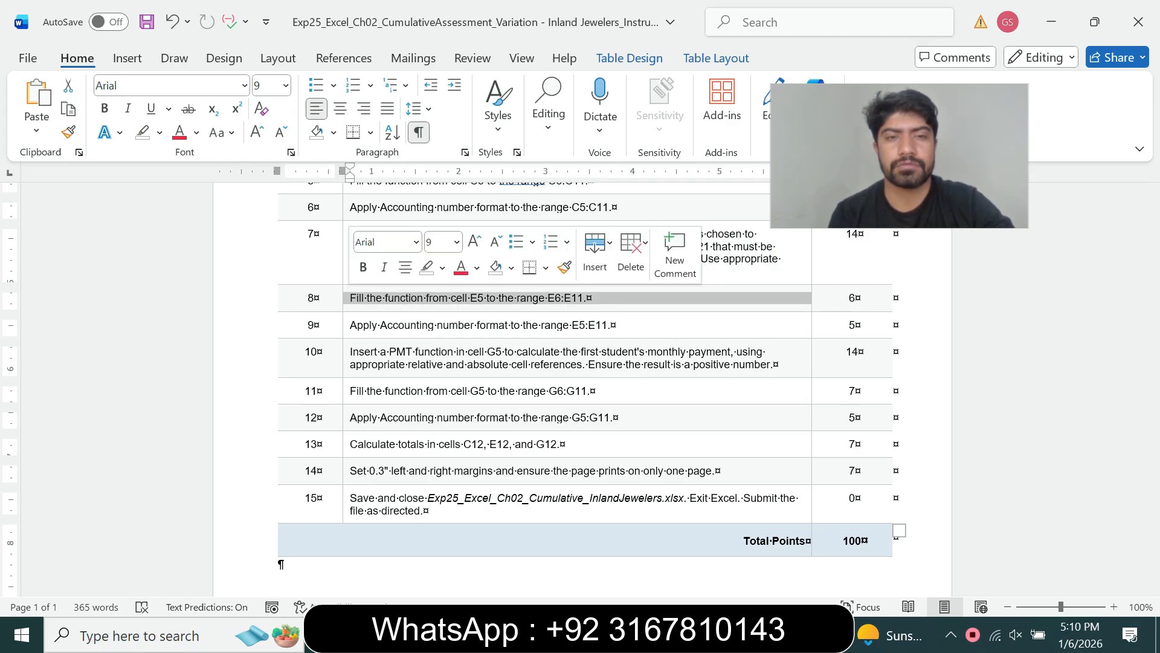
{"action": "left_click", "coordinate": [457, 242]}
{"action": "left_click", "coordinate": [441, 366]}
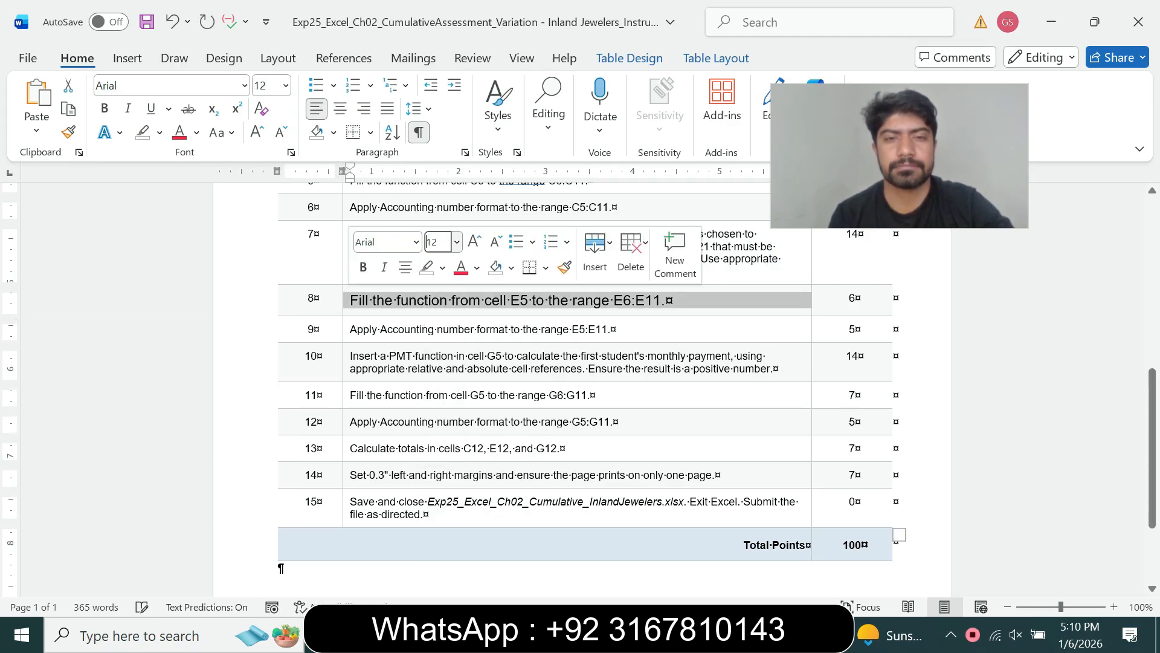
{"action": "left_click", "coordinate": [443, 268]}
{"action": "left_click", "coordinate": [450, 328]}
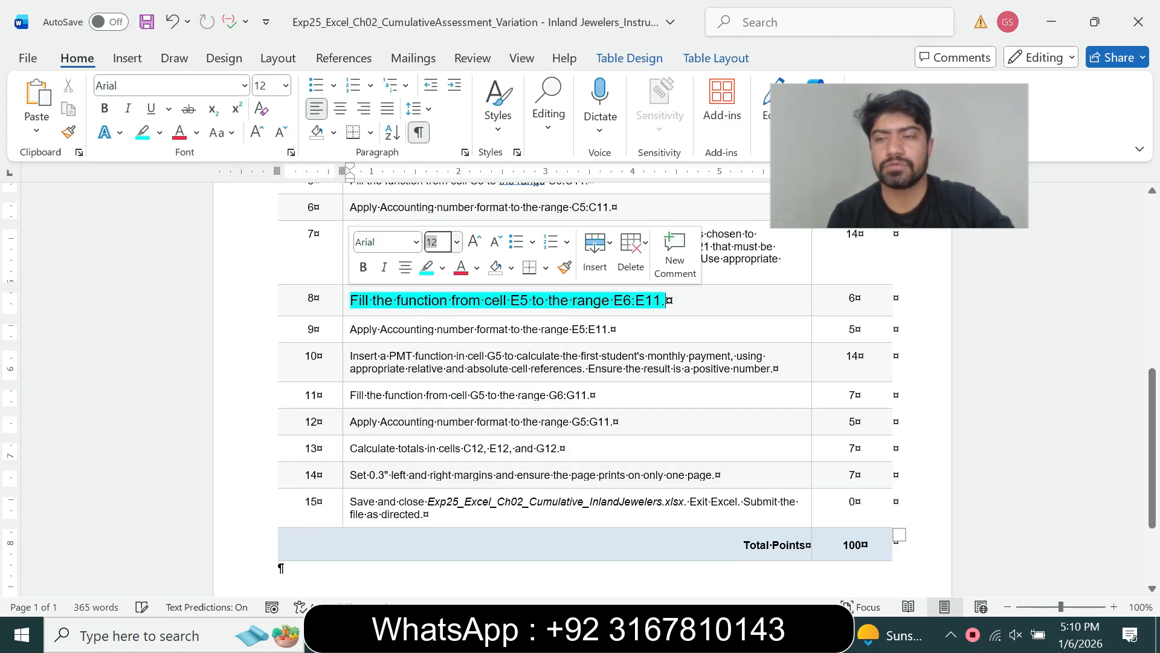
{"action": "scroll", "coordinate": [580, 375], "scroll_direction": "down", "scroll_amount": 1}
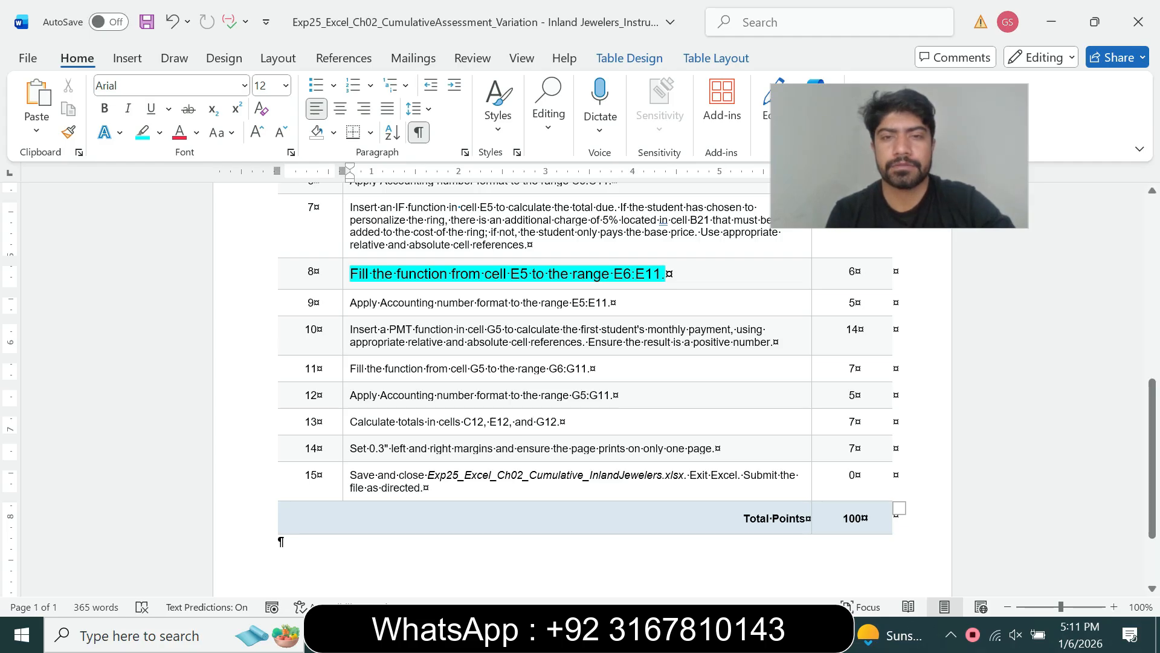
{"action": "key", "text": "alt+Tab"}
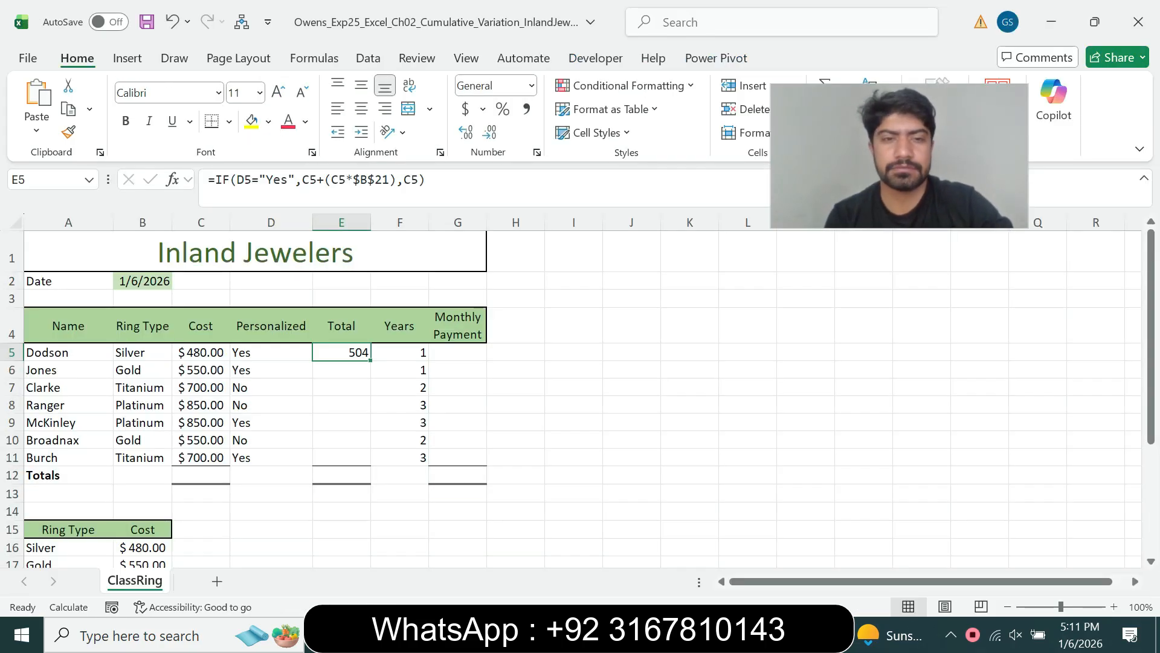
- Fill E5's formula down to E11 without formatting, giving totals 577.5 through 735
{"action": "left_click_drag", "start_coordinate": [370, 361], "coordinate": [371, 465]}
{"action": "left_click", "coordinate": [387, 478]}
{"action": "left_click", "coordinate": [458, 543]}
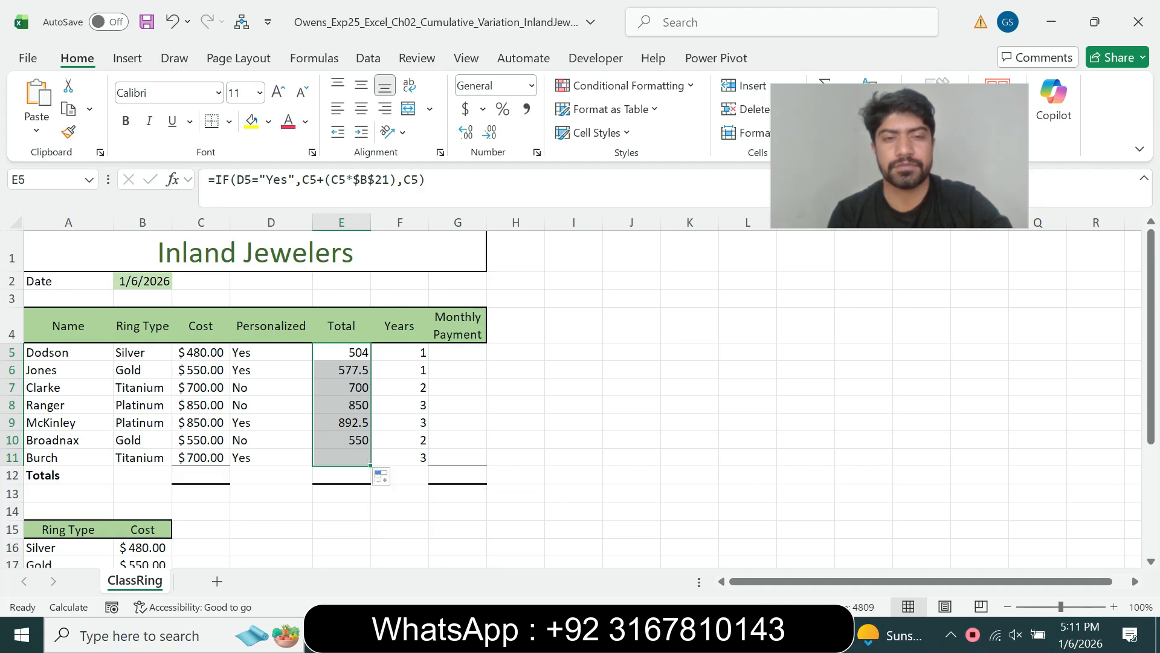
{"action": "left_click", "coordinate": [457, 422]}
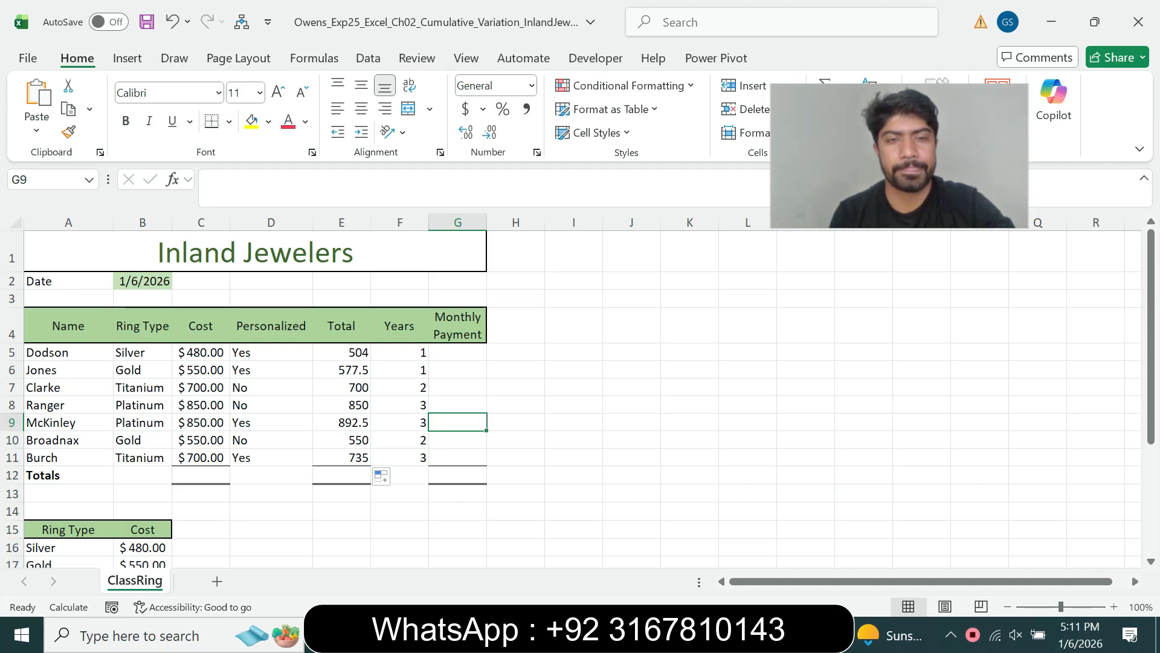
{"action": "key", "text": "alt+Tab"}
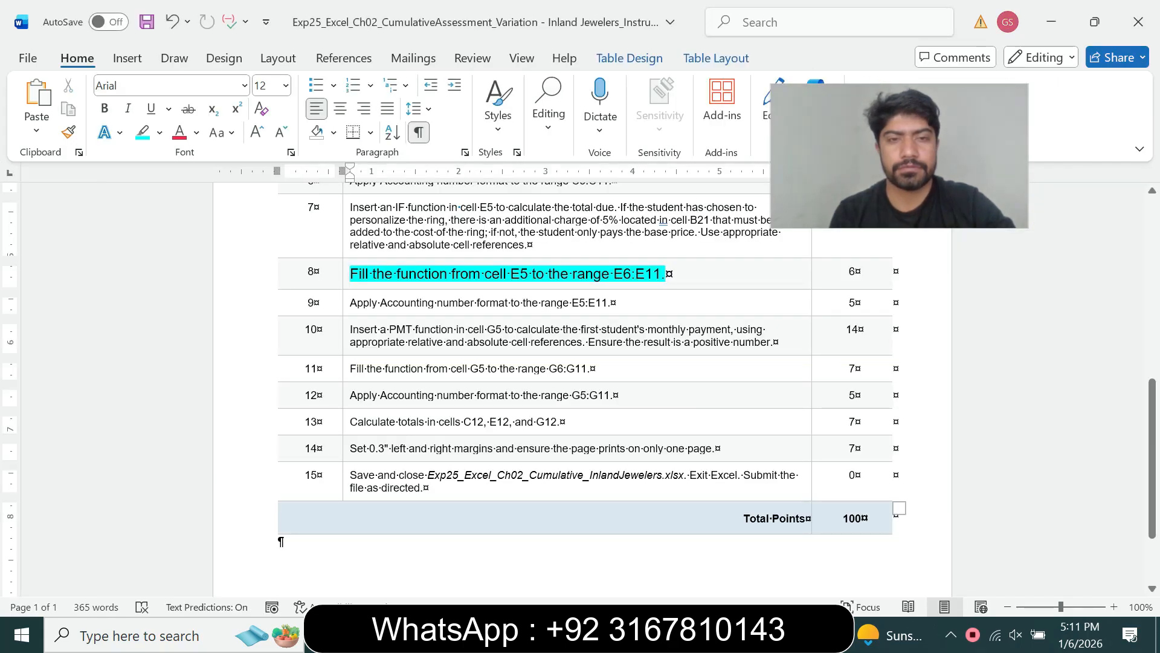
- Set step 8's instruction back to 9 pt with no highlight
{"action": "left_click_drag", "start_coordinate": [350, 273], "coordinate": [485, 273]}
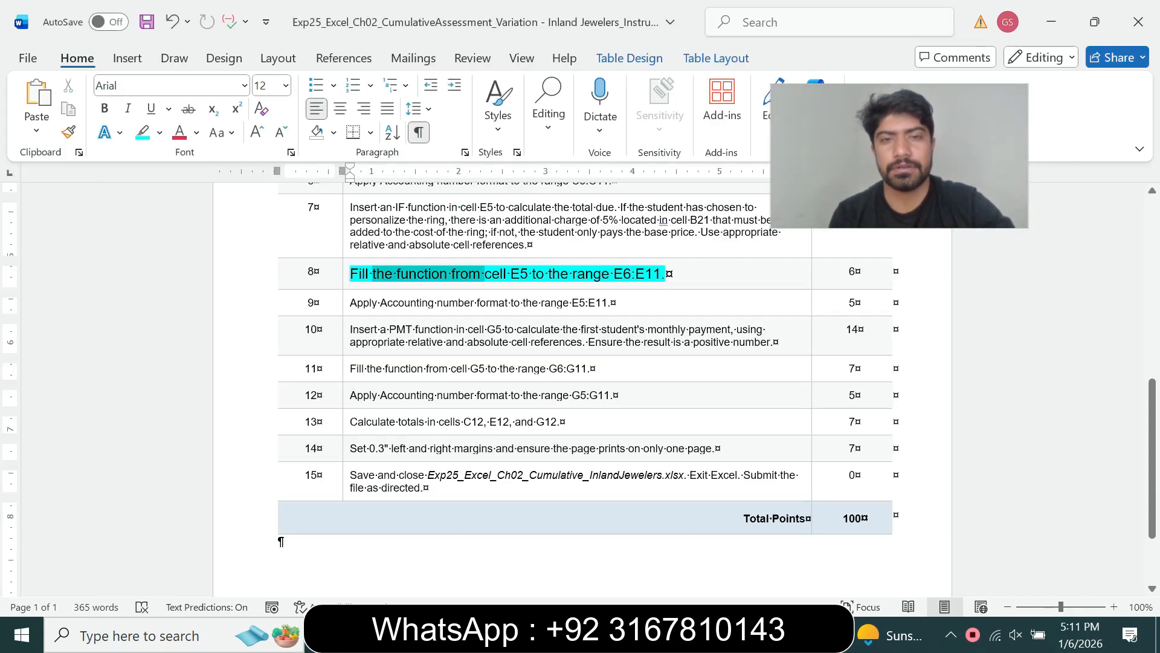
{"action": "left_click", "coordinate": [461, 273]}
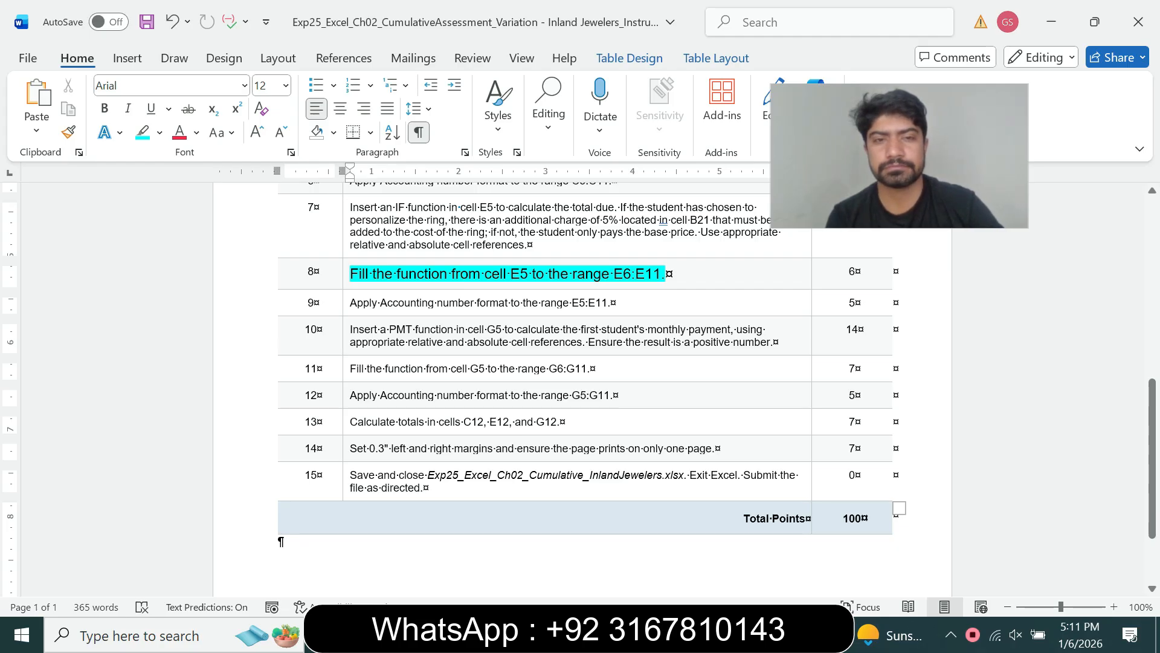
{"action": "triple_click", "coordinate": [461, 273]}
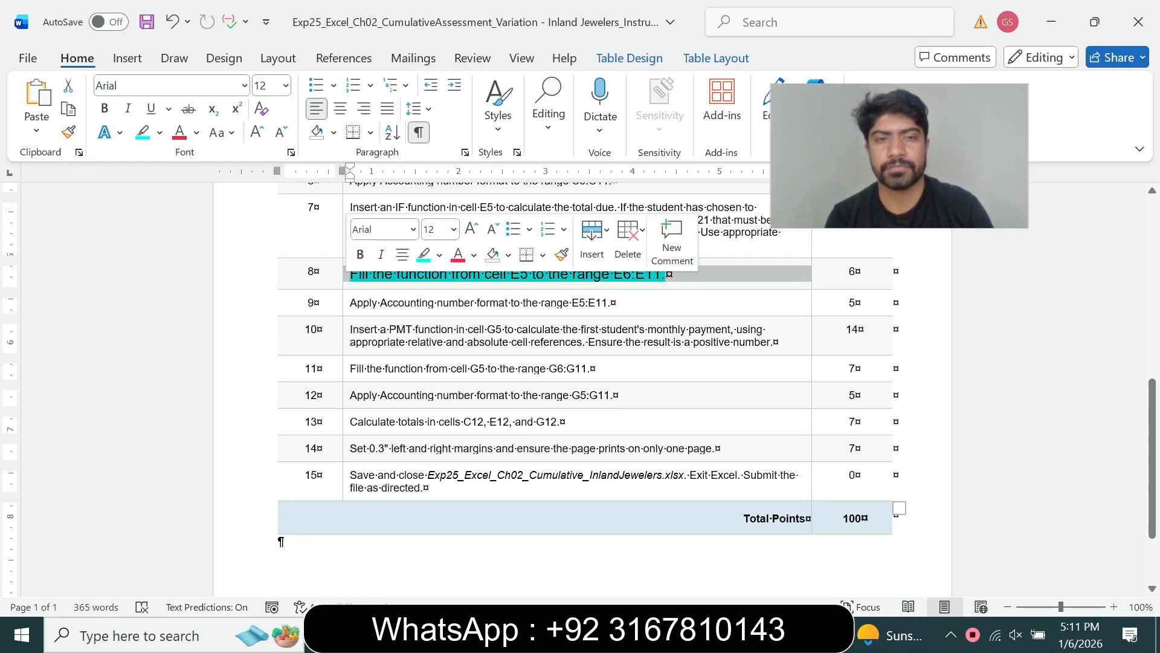
{"action": "left_click", "coordinate": [453, 229]}
{"action": "left_click", "coordinate": [435, 275]}
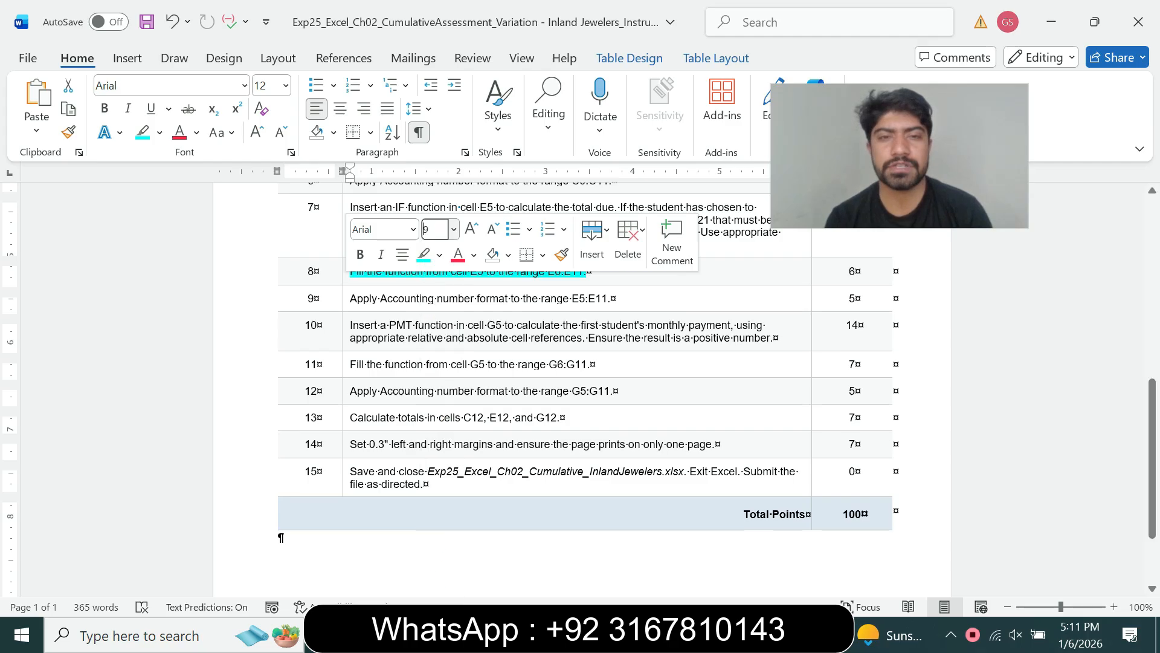
{"action": "left_click", "coordinate": [439, 255]}
{"action": "left_click", "coordinate": [468, 401]}
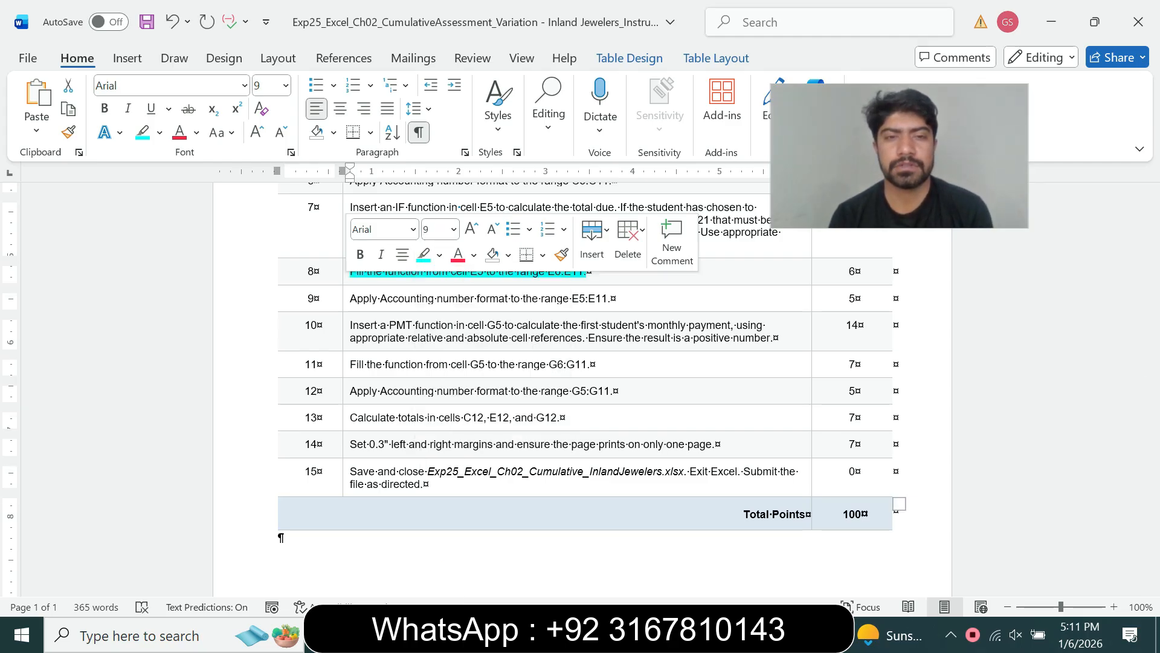
- Make step 9's Accounting instruction for E5:E11 11 pt with a turquoise highlight
{"action": "left_click", "coordinate": [346, 299]}
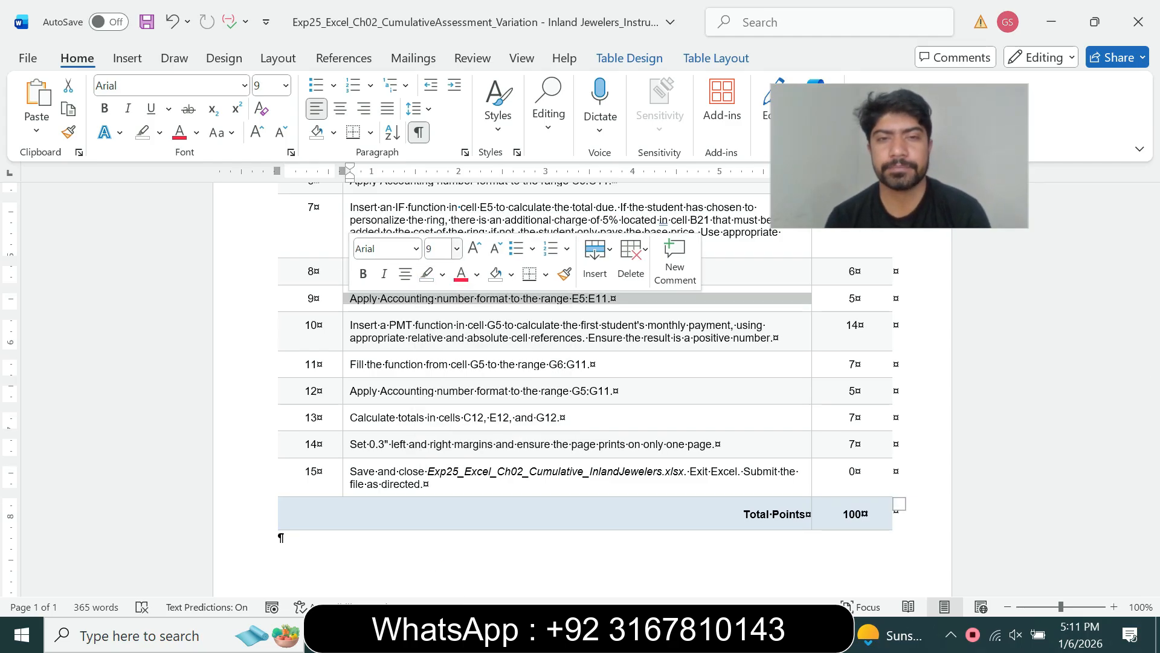
{"action": "left_click", "coordinate": [457, 249]}
{"action": "left_click", "coordinate": [438, 297]}
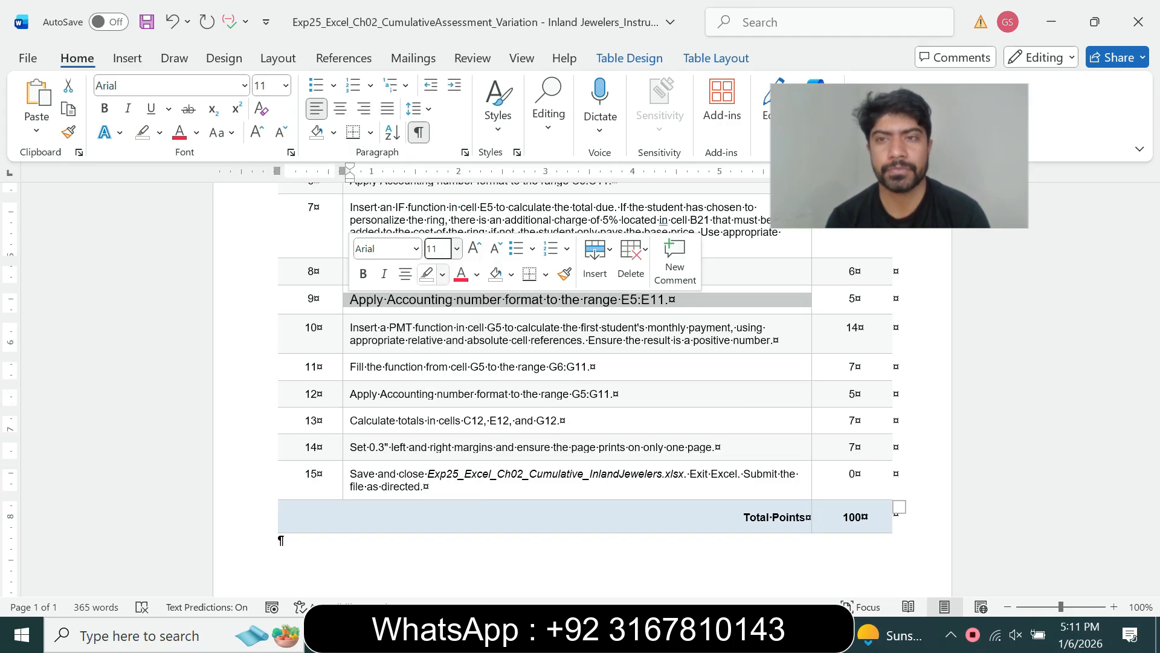
{"action": "left_click", "coordinate": [443, 275]}
{"action": "left_click", "coordinate": [487, 330]}
{"action": "left_click", "coordinate": [533, 340]}
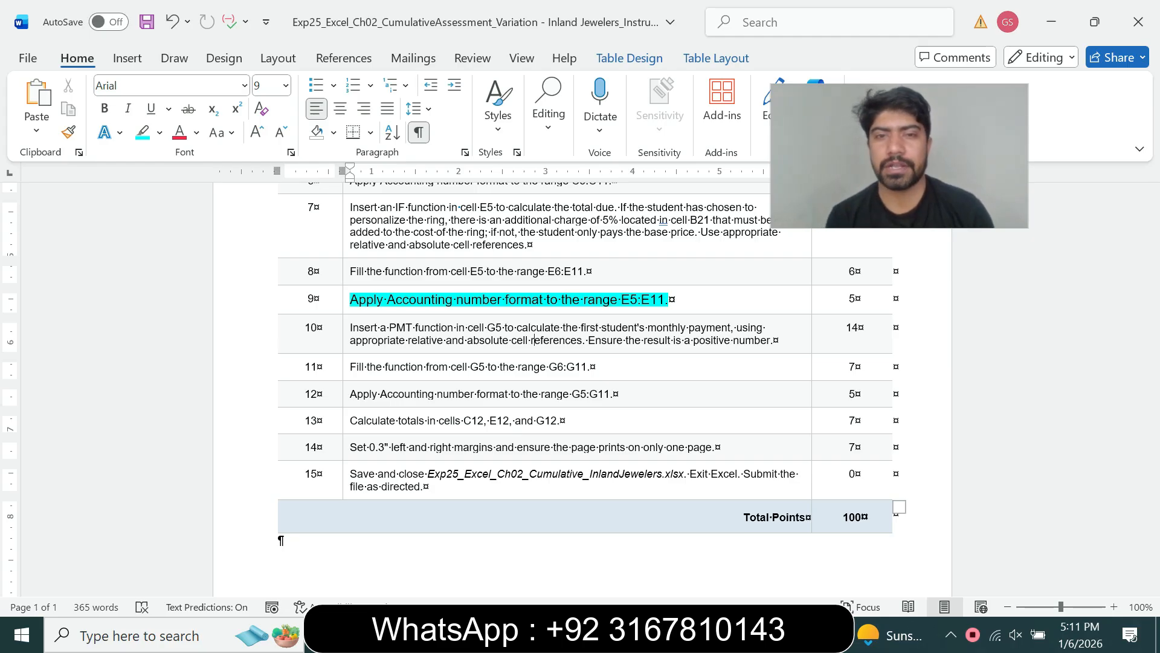
{"action": "left_click_drag", "start_coordinate": [621, 299], "coordinate": [666, 299]}
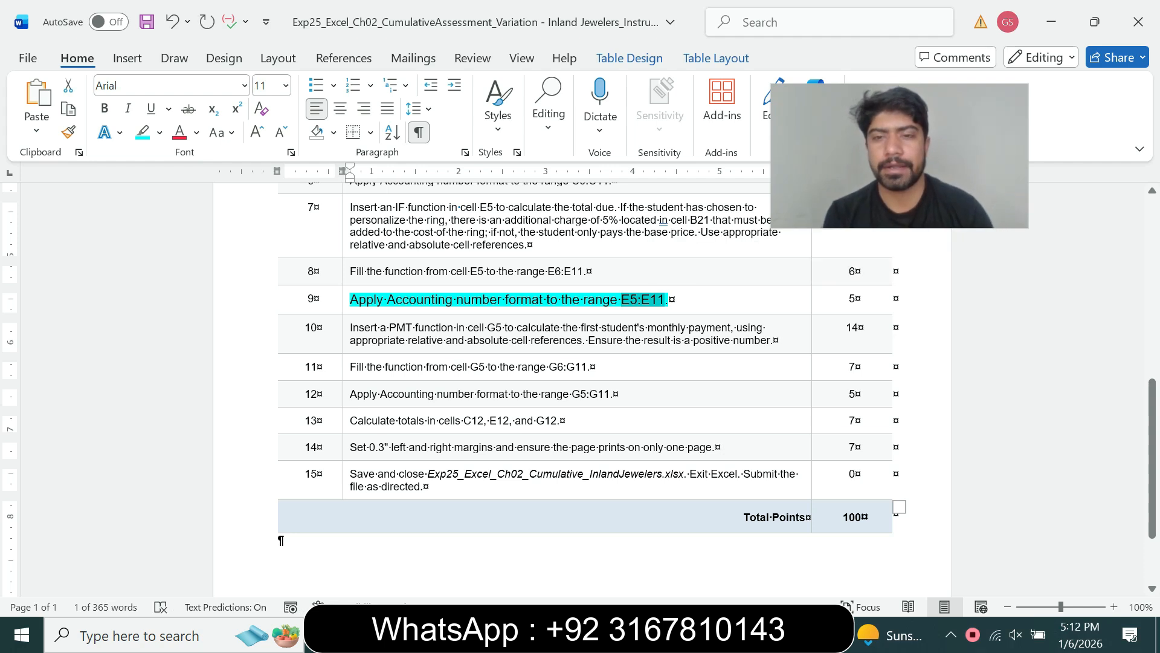
{"action": "key", "text": "alt+Tab"}
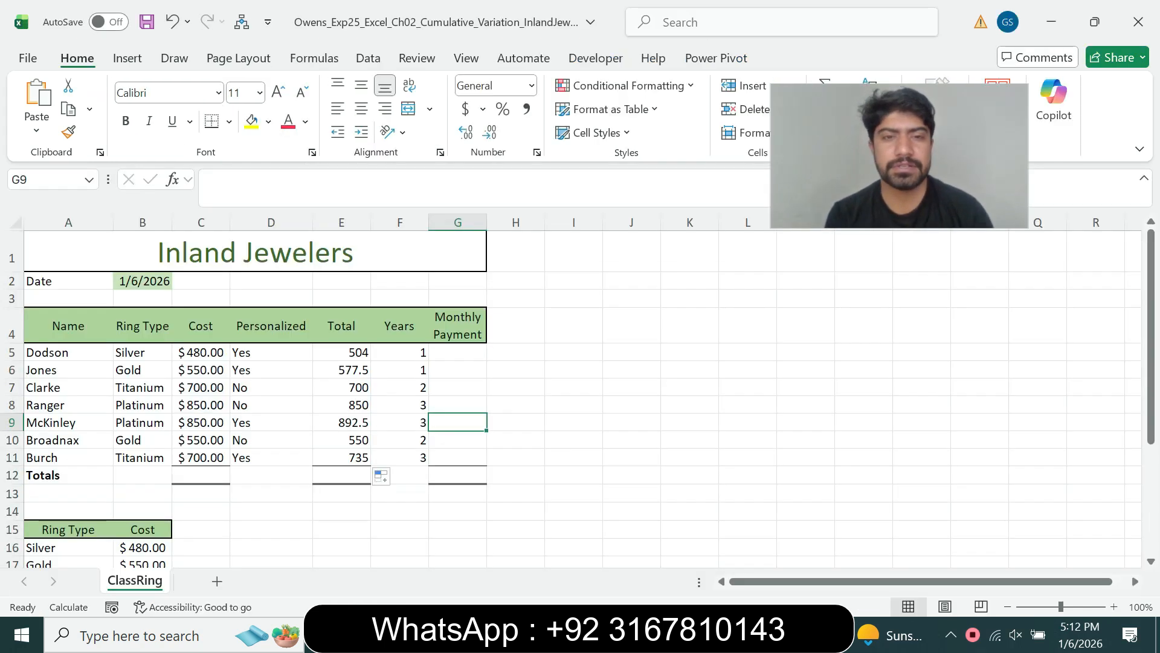
- Apply Accounting format to the totals E5:E11, showing $504.00 through $735.00
{"action": "left_click", "coordinate": [46, 179]}
{"action": "type", "text": "E5:E11"}
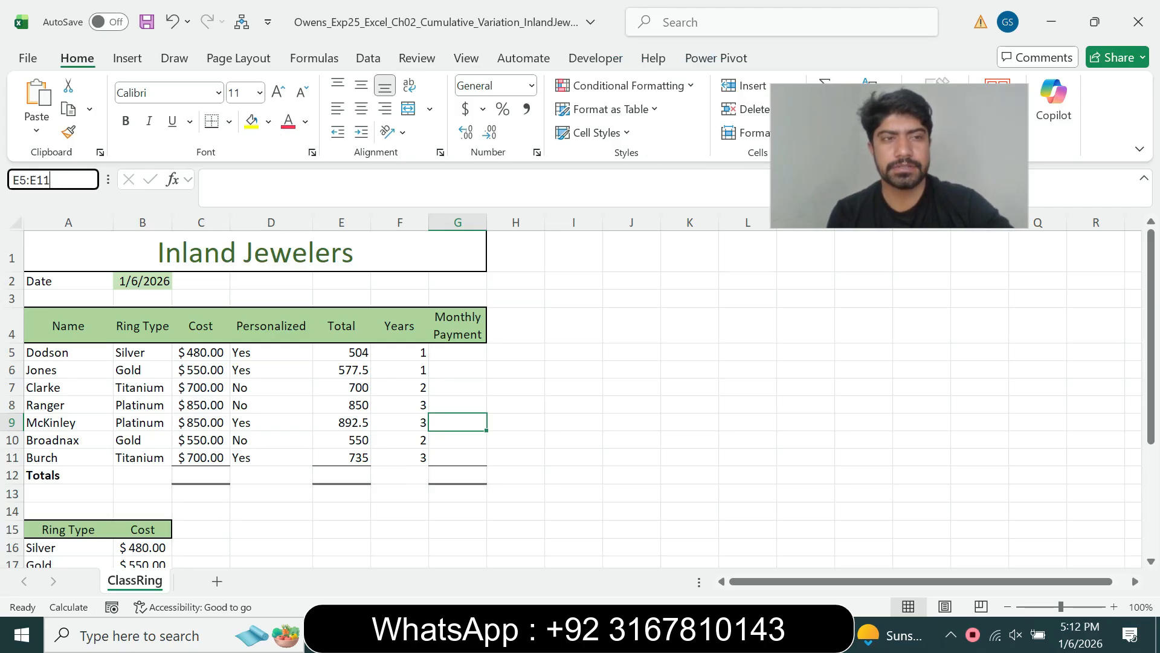
{"action": "key", "text": "Return"}
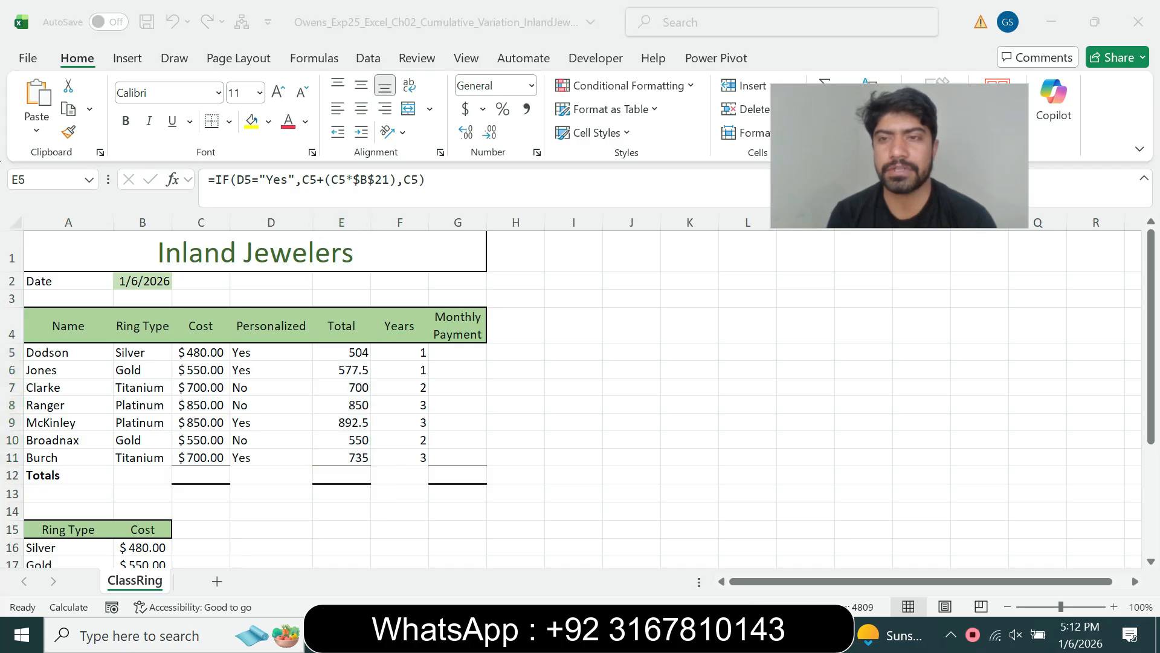
{"action": "key", "text": "alt+Tab"}
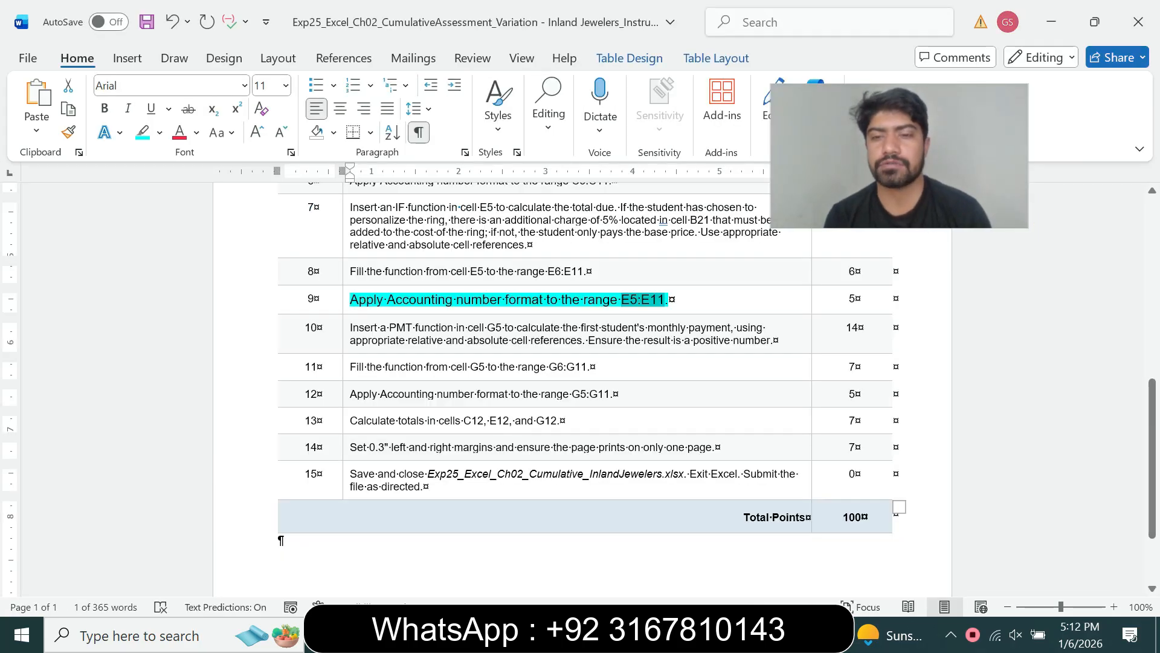
{"action": "key", "text": "alt+Tab"}
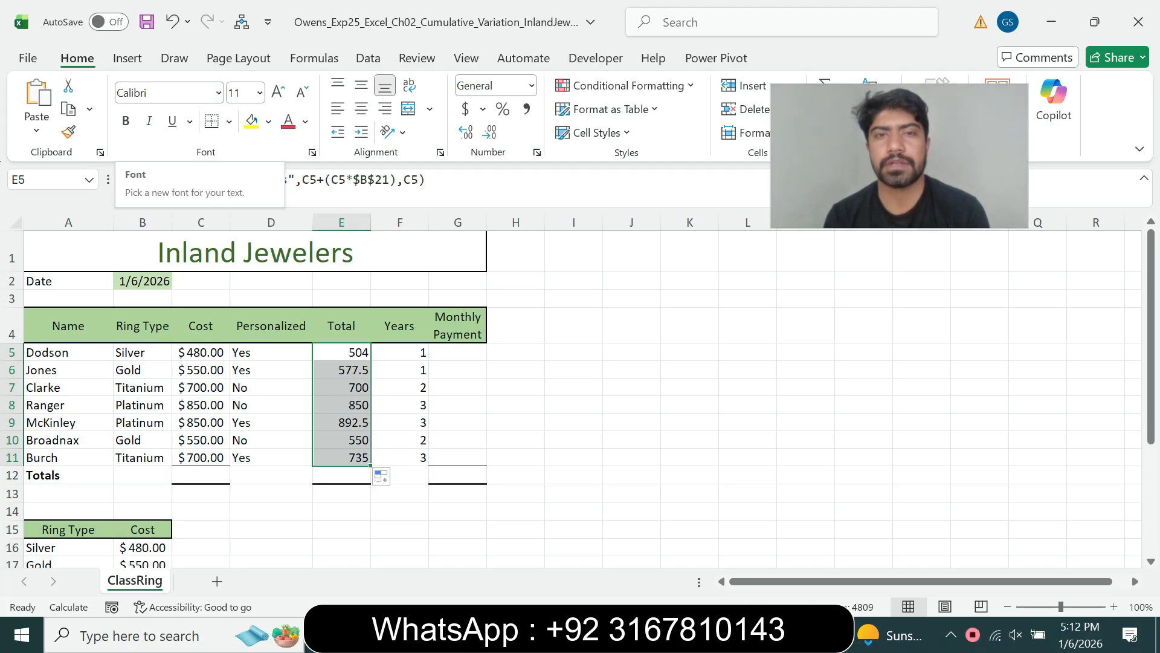
{"action": "left_click", "coordinate": [536, 152]}
{"action": "left_click", "coordinate": [332, 191]}
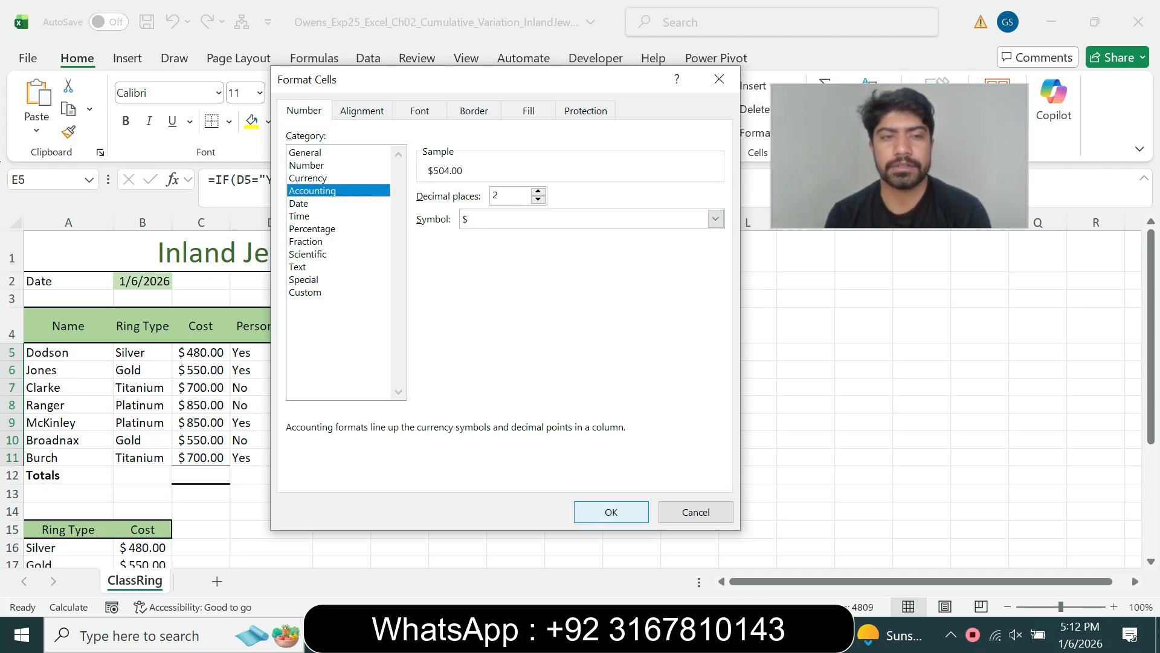
{"action": "left_click", "coordinate": [611, 512]}
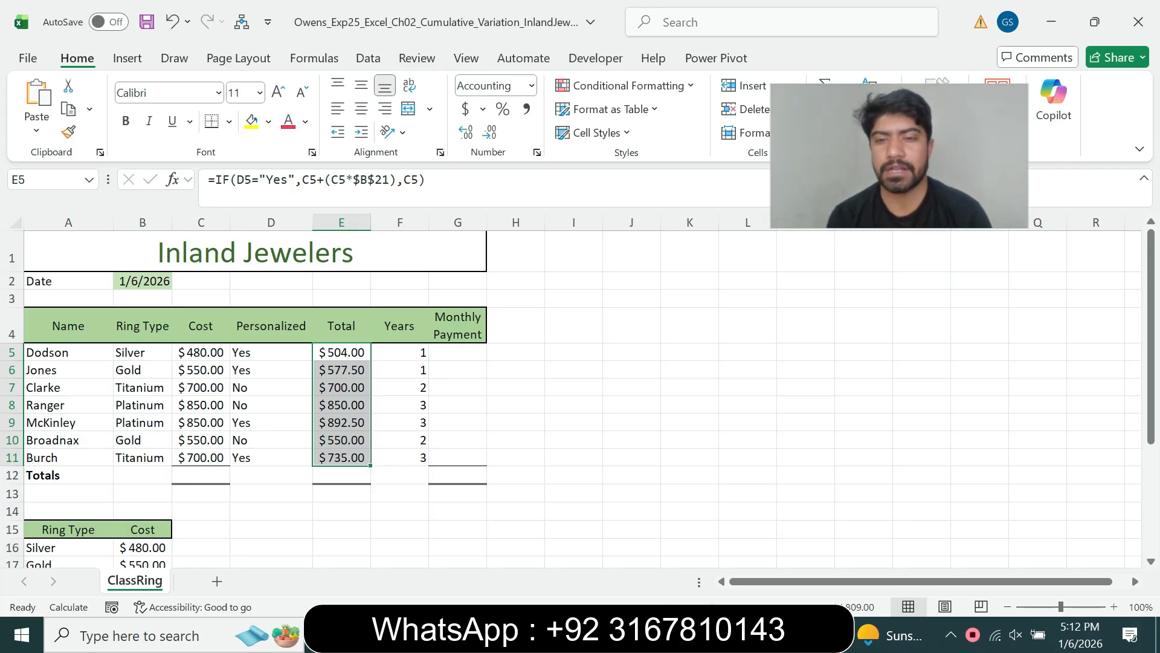
{"action": "key", "text": "alt+Tab"}
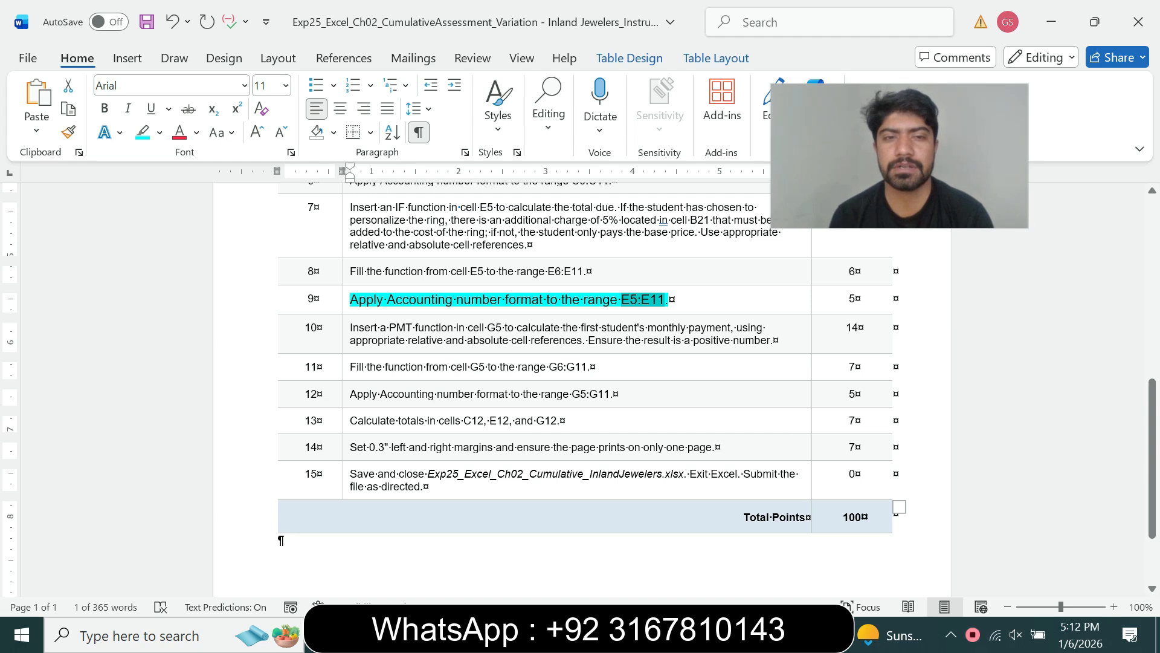
- Set step 9's instruction back to 9 pt with no highlight
{"action": "left_click", "coordinate": [346, 299]}
{"action": "left_click", "coordinate": [457, 251]}
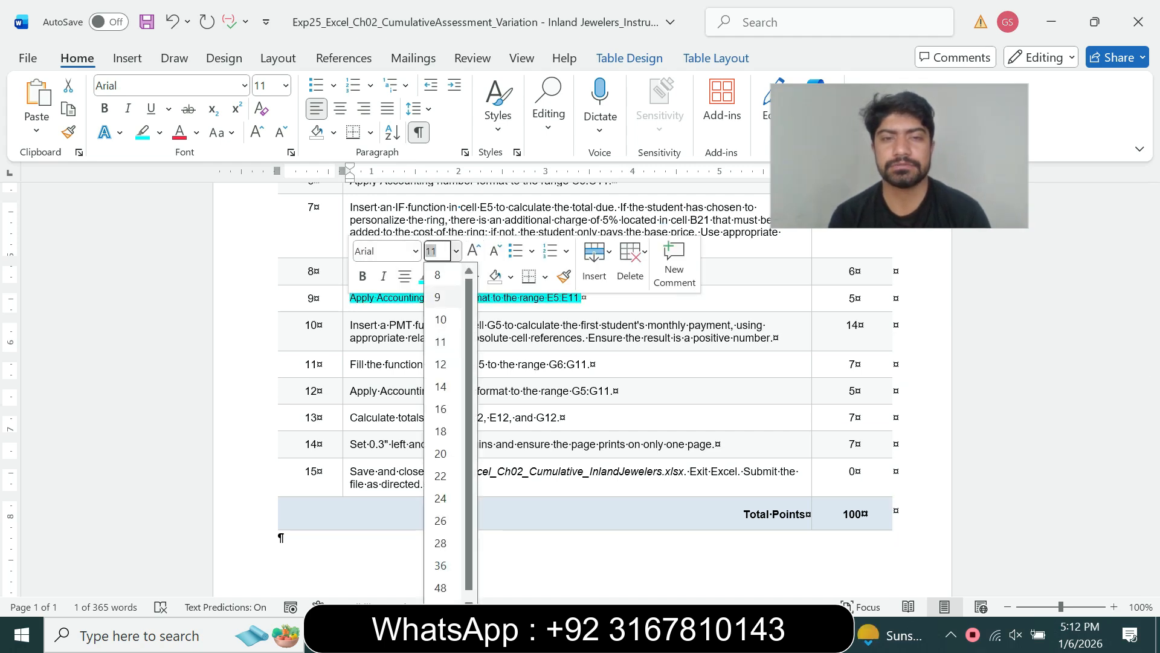
{"action": "left_click", "coordinate": [437, 297]}
{"action": "left_click", "coordinate": [442, 276]}
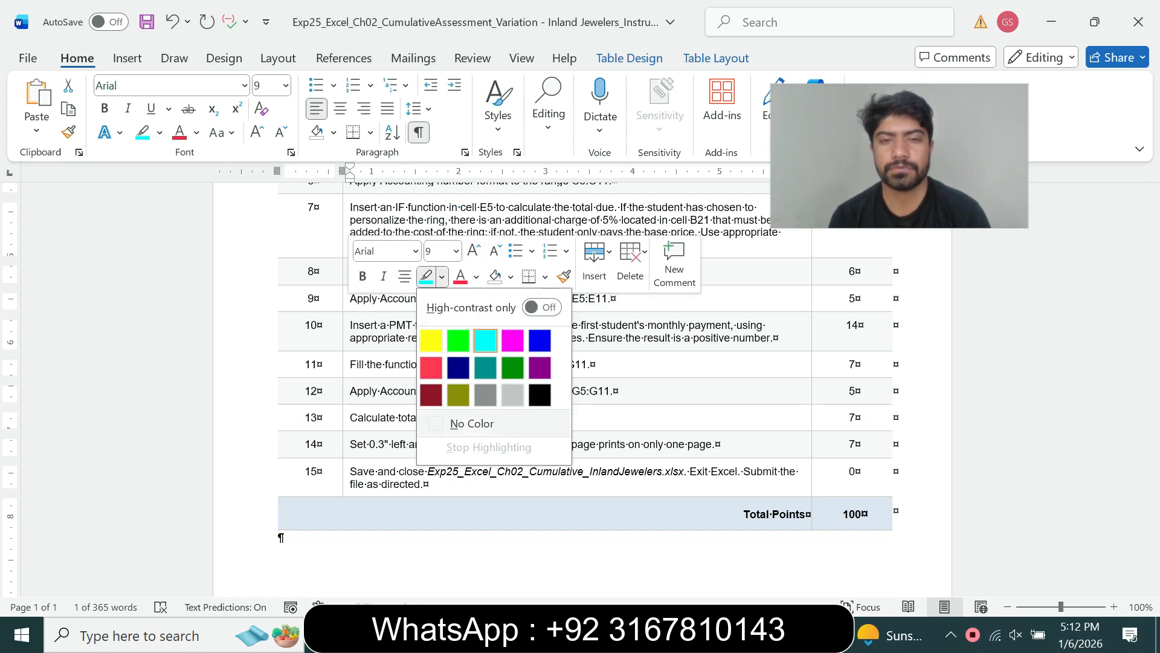
{"action": "left_click", "coordinate": [472, 424]}
- Highlight steps 10–15 and the title-through-step-9 section in turquoise
{"action": "left_click_drag", "start_coordinate": [351, 325], "coordinate": [441, 483]}
{"action": "left_click", "coordinate": [683, 444]}
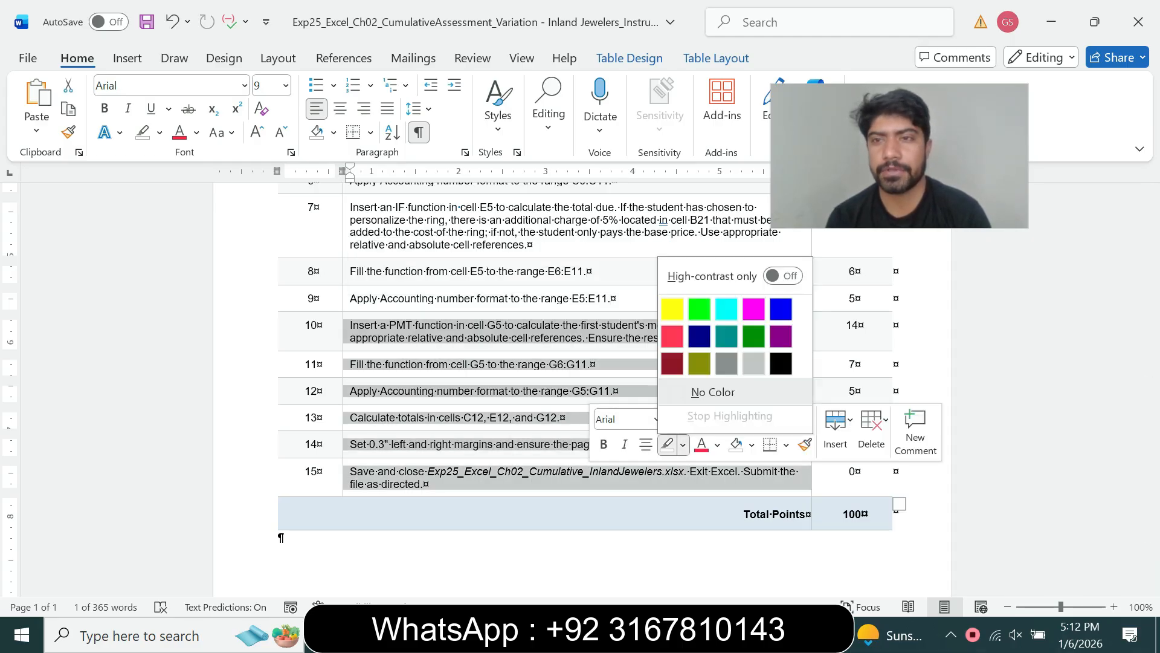
{"action": "left_click", "coordinate": [720, 308]}
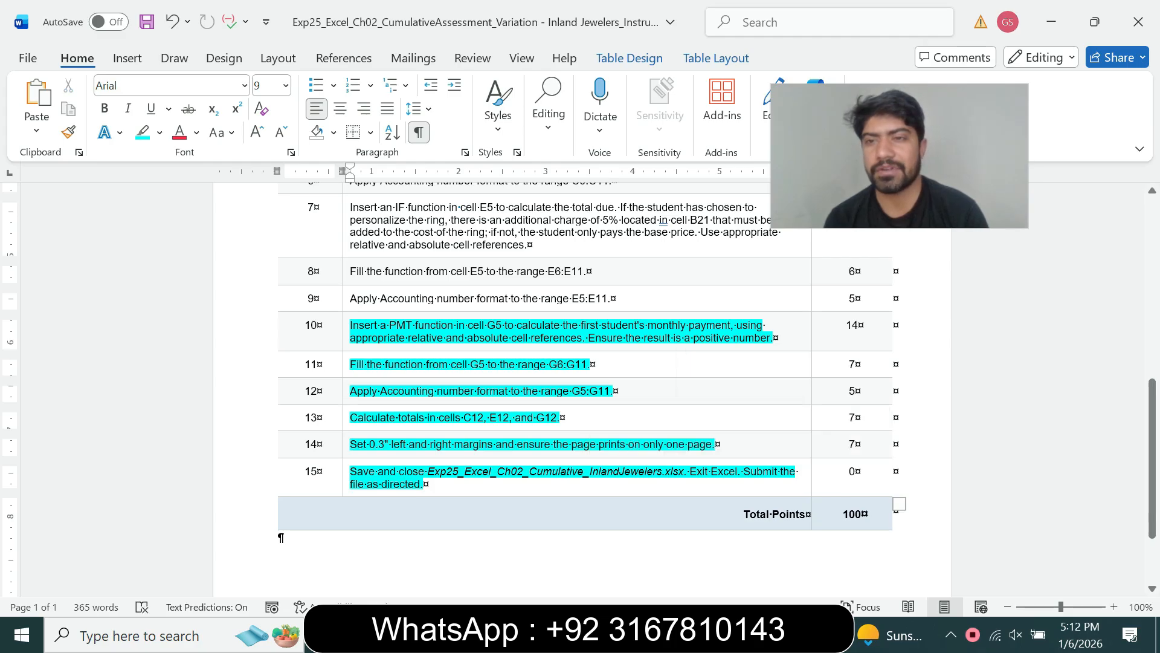
{"action": "scroll", "coordinate": [895, 324], "scroll_direction": "up", "scroll_amount": 1}
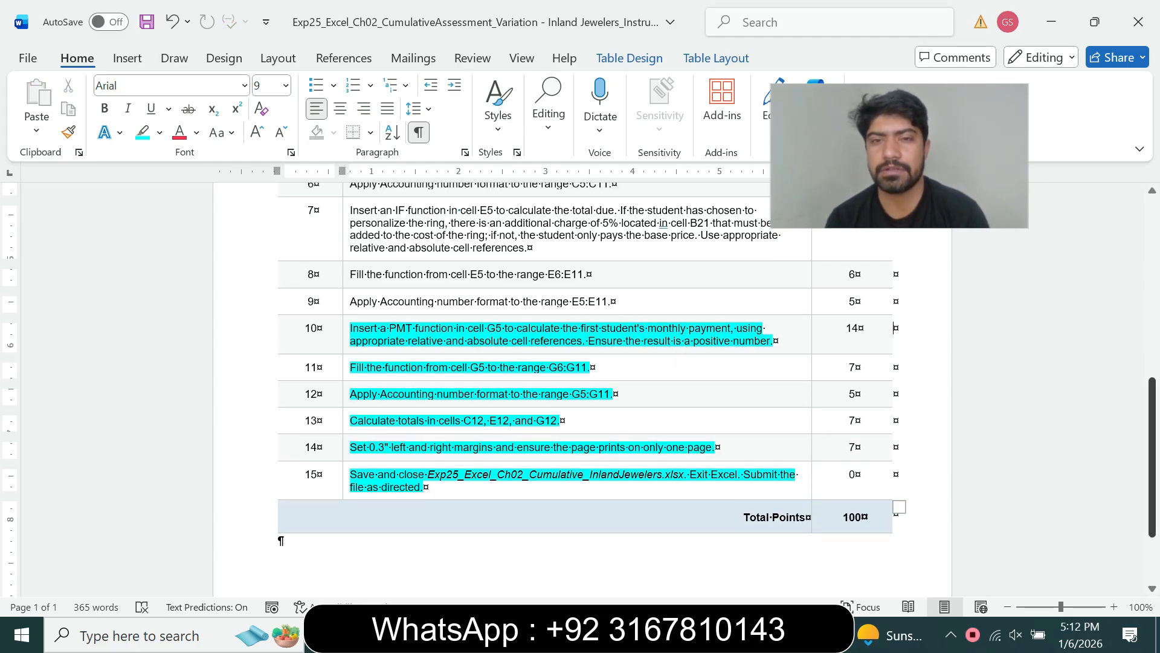
{"action": "left_click_drag", "start_coordinate": [895, 329], "coordinate": [290, 284]}
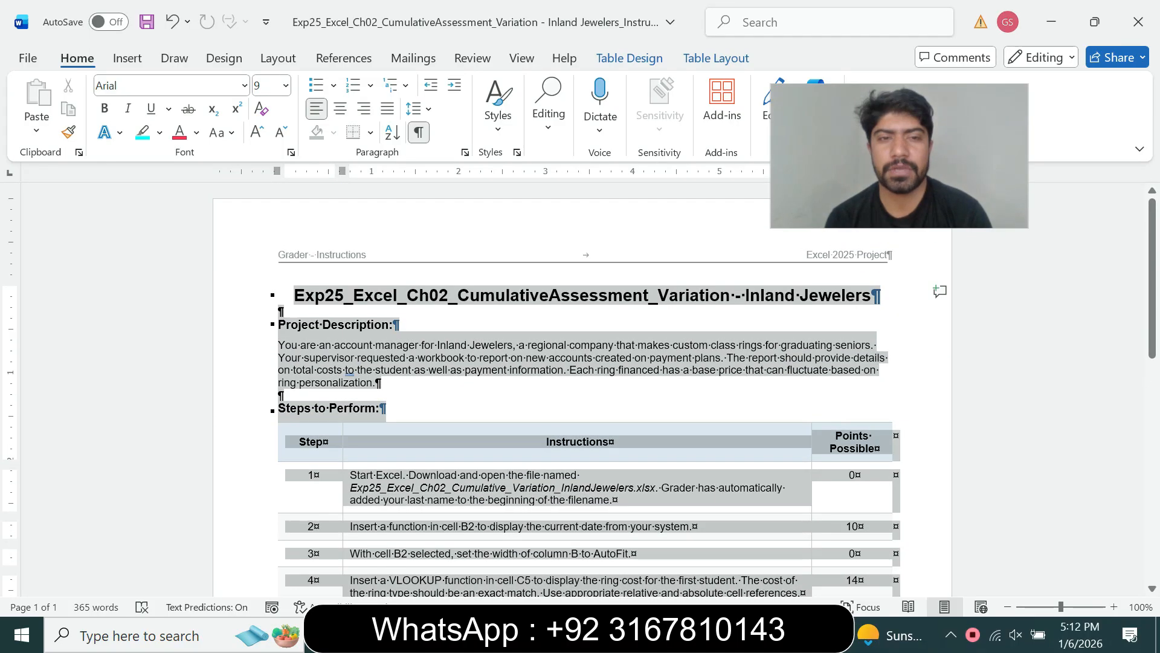
{"action": "left_click", "coordinate": [383, 245]}
{"action": "left_click", "coordinate": [417, 324]}
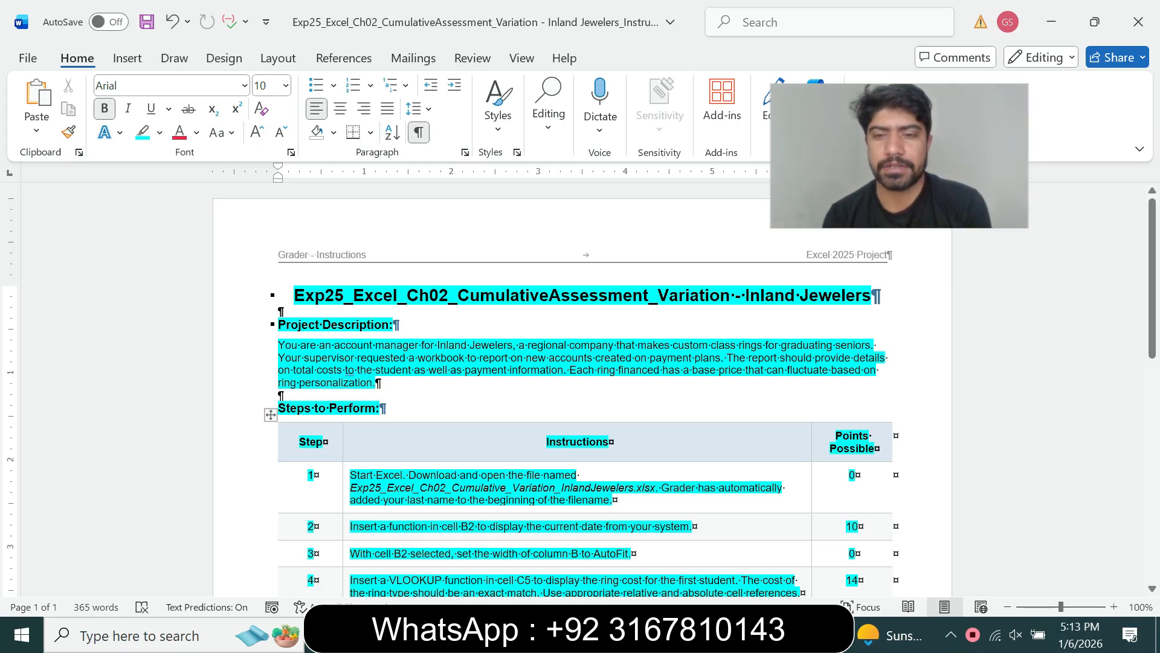
{"action": "key", "text": "alt+Tab"}
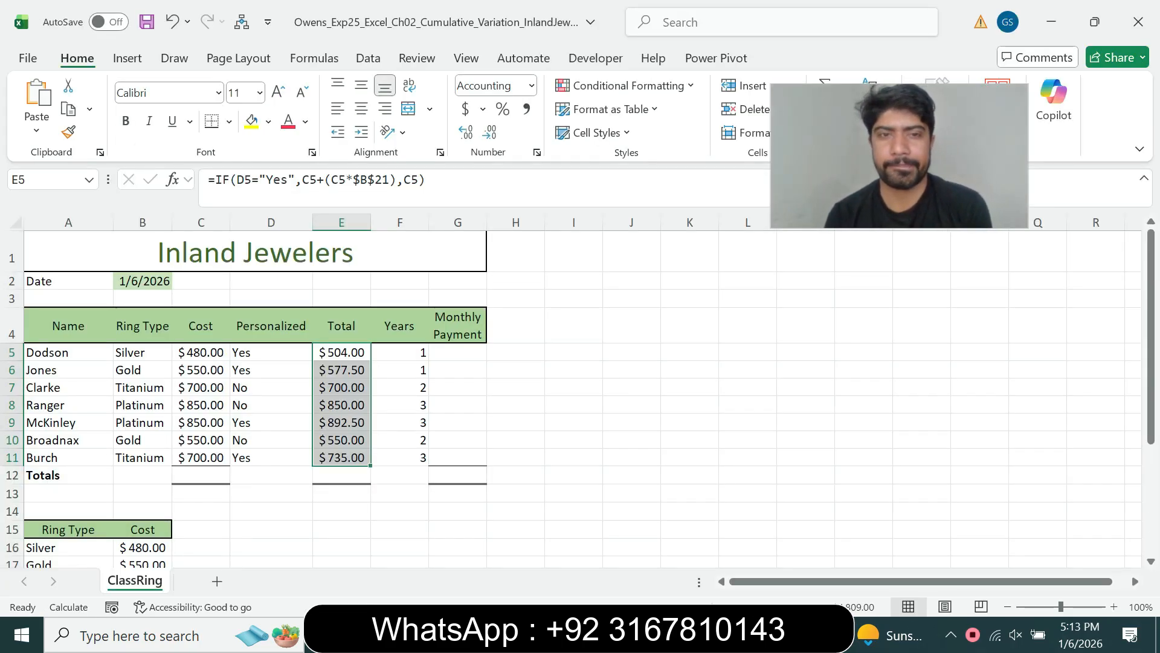
{"action": "left_click", "coordinate": [690, 325]}
{"action": "left_click_drag", "start_coordinate": [899, 156], "coordinate": [571, 413]}
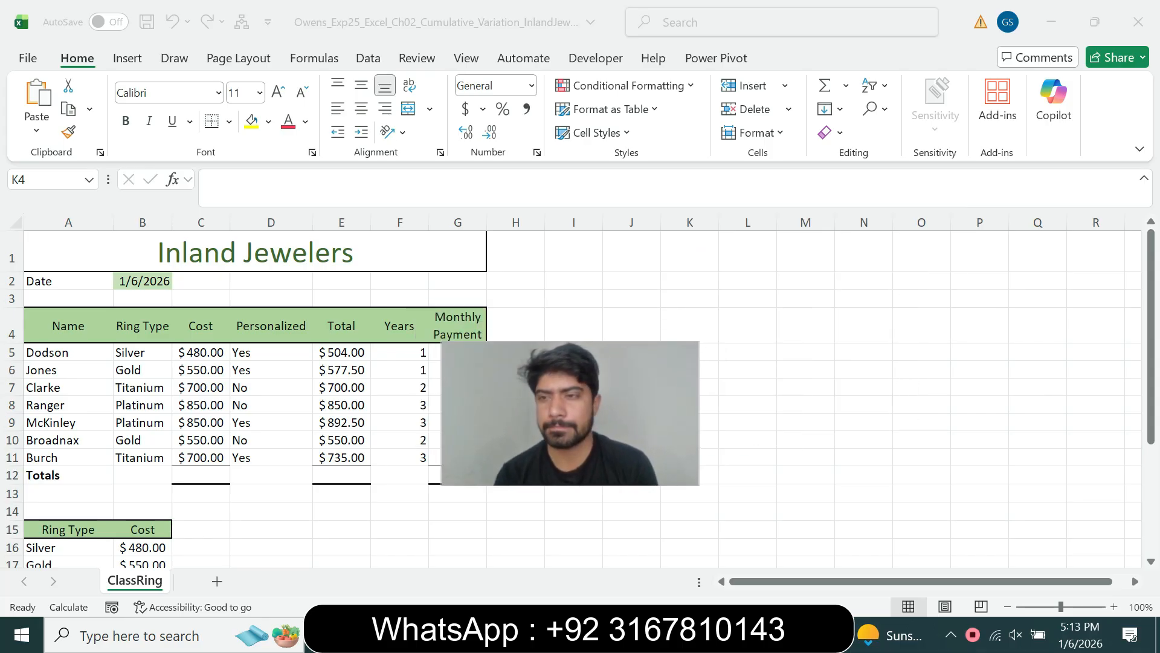
{"action": "mouse_move", "coordinate": [1151, 309]}
{"action": "left_mouse_down"}
{"action": "mouse_move", "coordinate": [1151, 408]}
{"action": "mouse_move", "coordinate": [1151, 311]}
{"action": "left_mouse_up"}
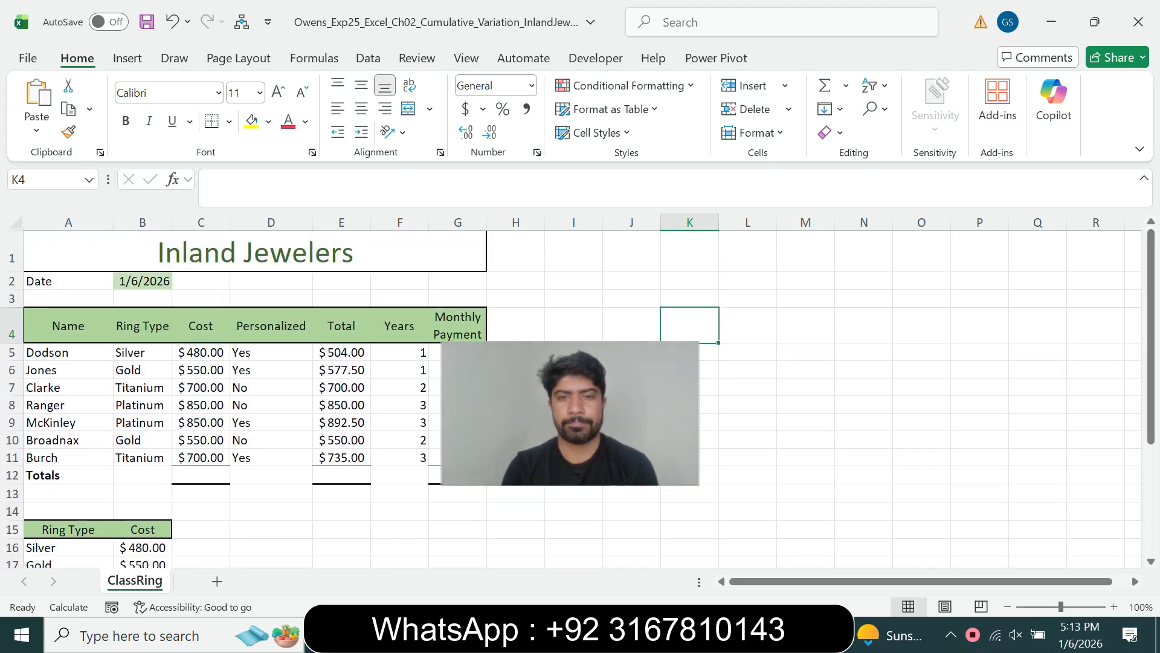